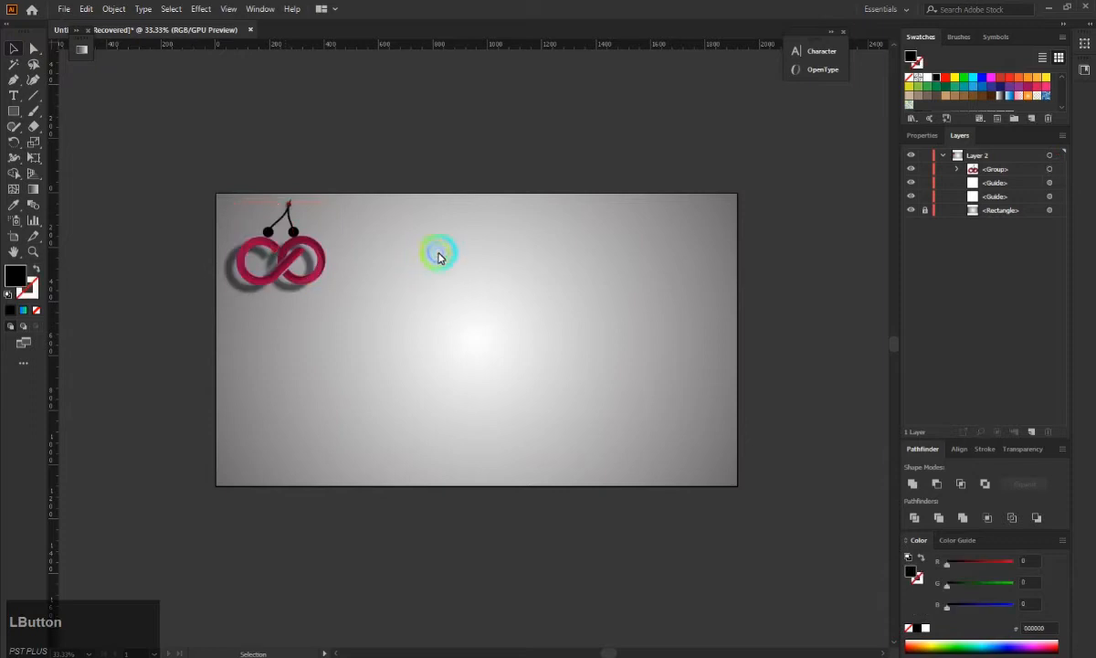
Hide the locked gradient background rectangle.
click(538, 314)
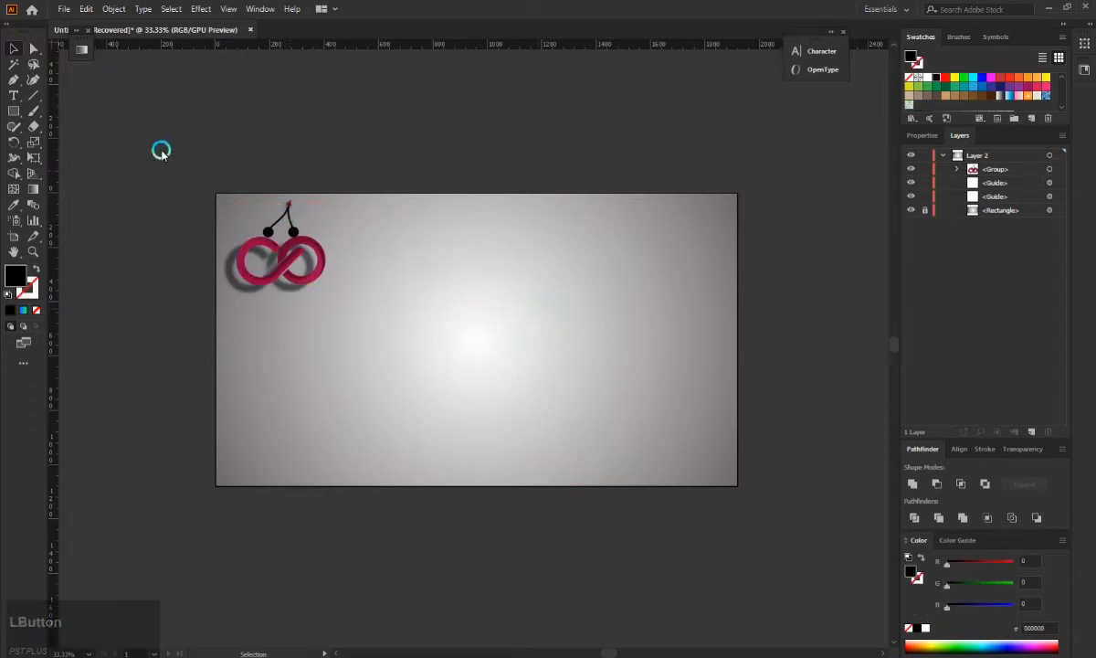
click(31, 47)
click(448, 365)
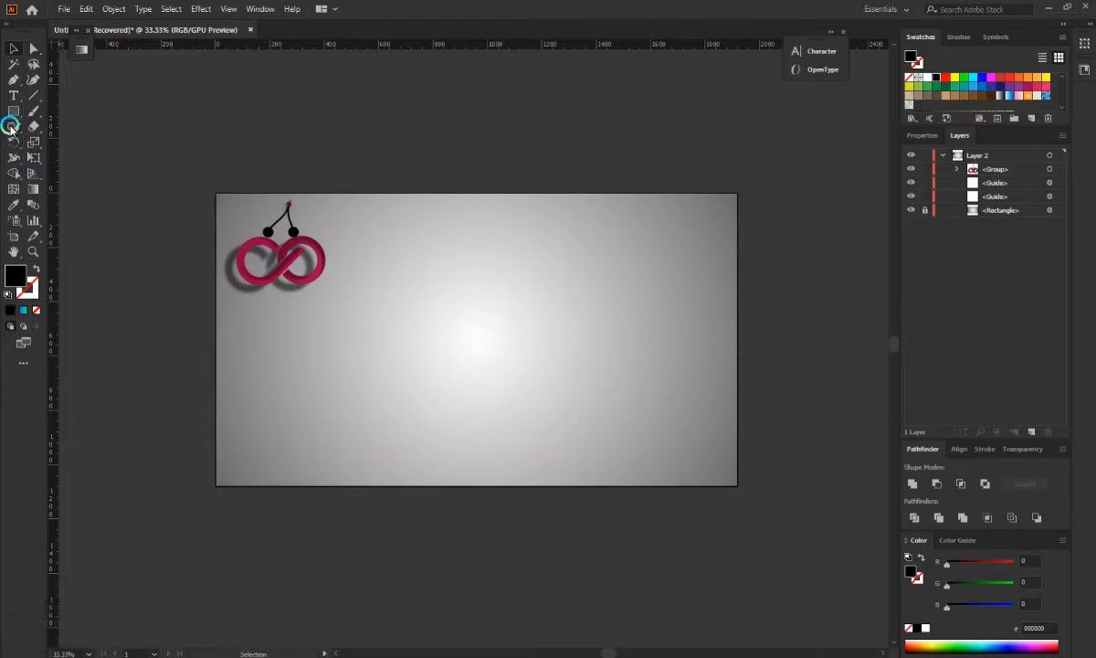
right_click(14, 126)
click(916, 208)
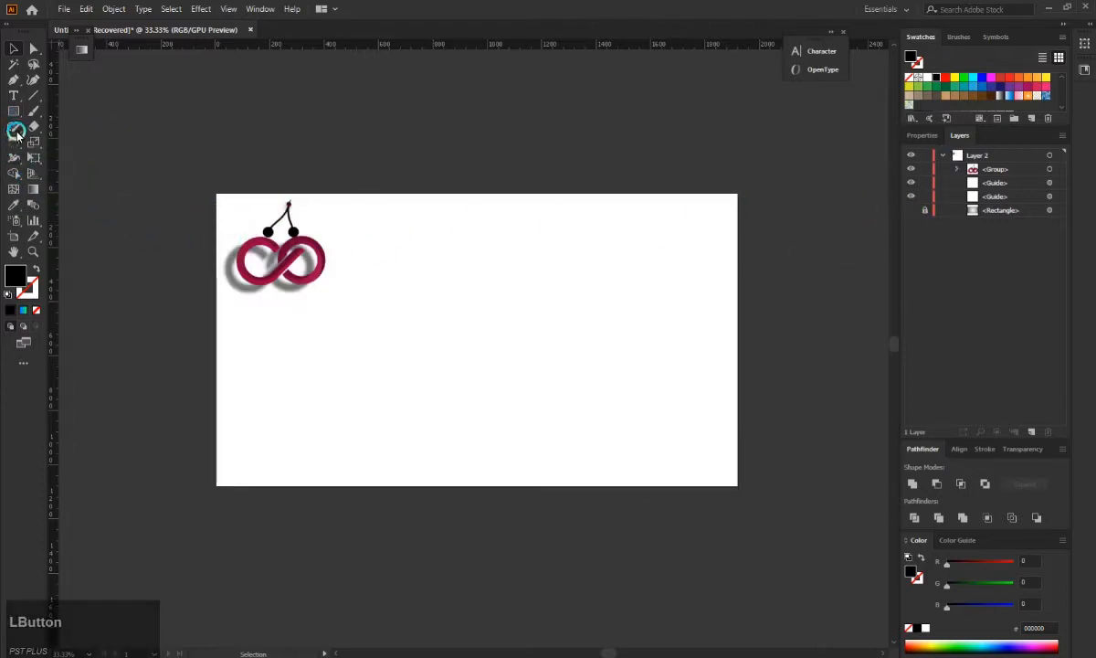
Draw a large circle, move it near the artboard's centre, and give it a black outline with no fill.
right_click(14, 124)
right_click(15, 111)
click(65, 139)
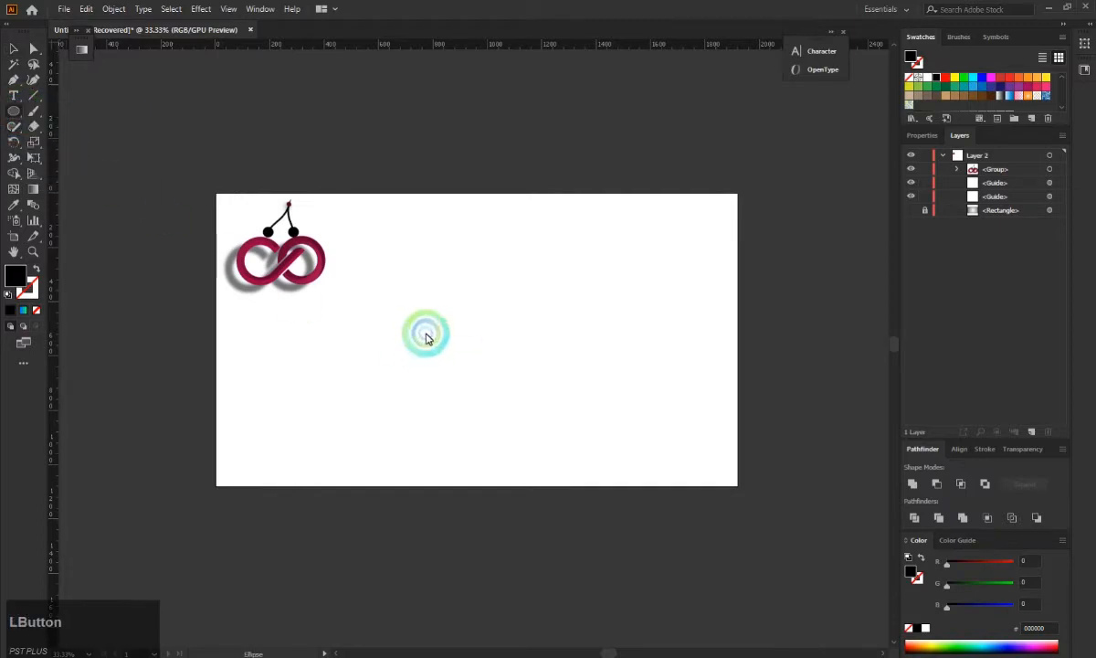
drag(426, 338, 583, 454)
key(Caps_Lock)
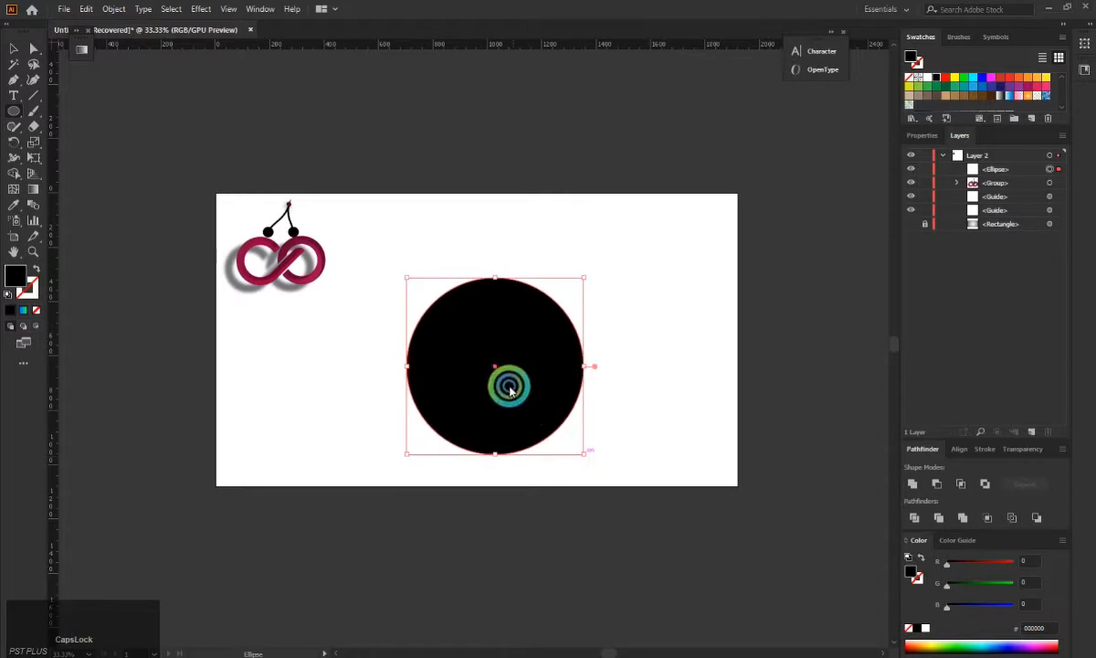
drag(495, 367, 486, 332)
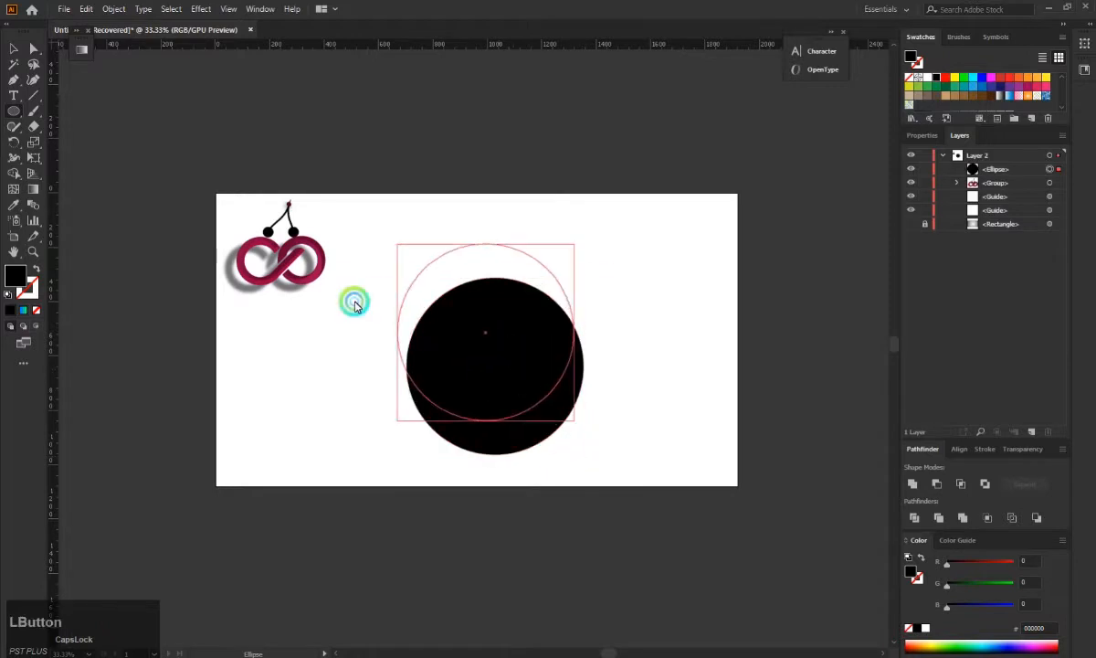
click(35, 308)
click(260, 423)
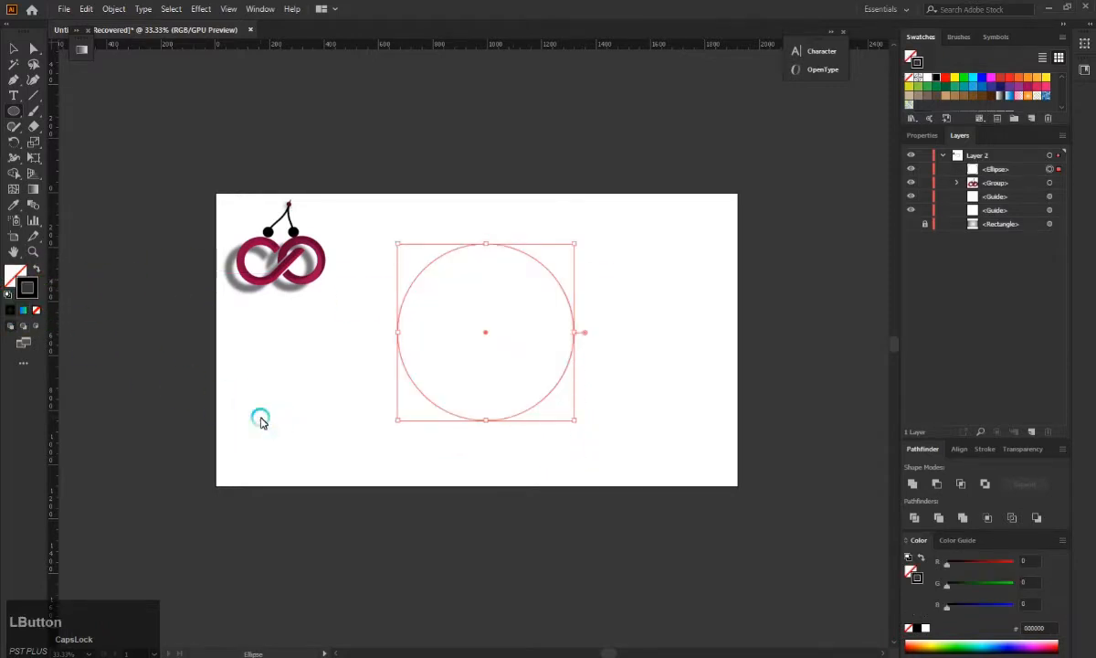
Duplicate the circle, scale the copy proportionally to about 471 px, and centre it inside the original.
click(13, 48)
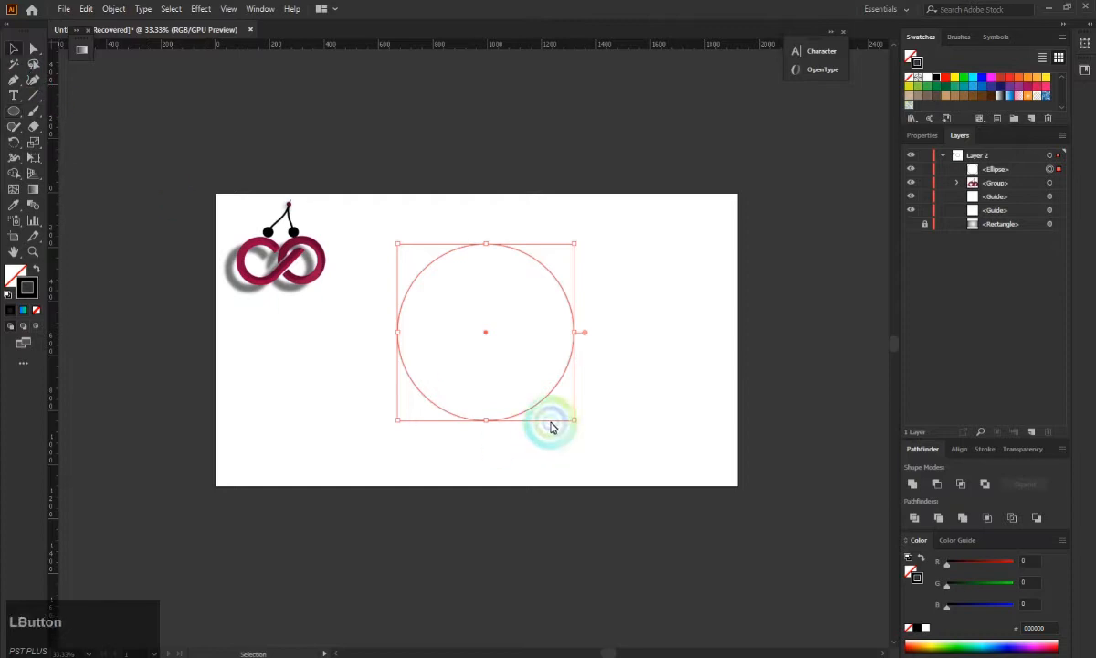
key(alt)
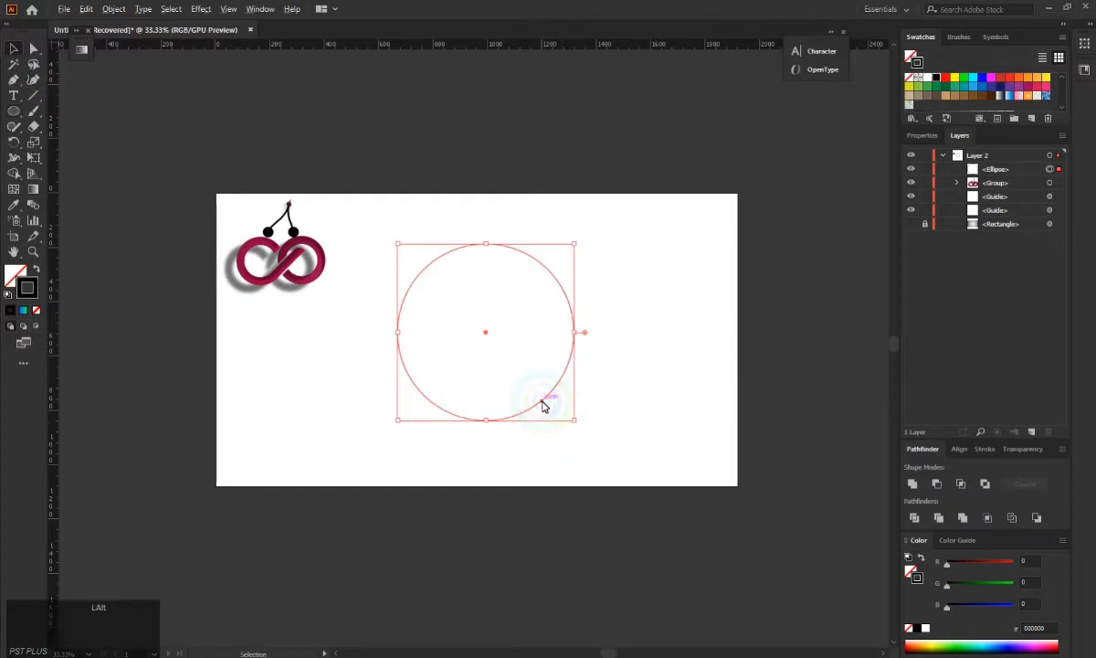
drag(543, 404, 568, 420)
key(shift)
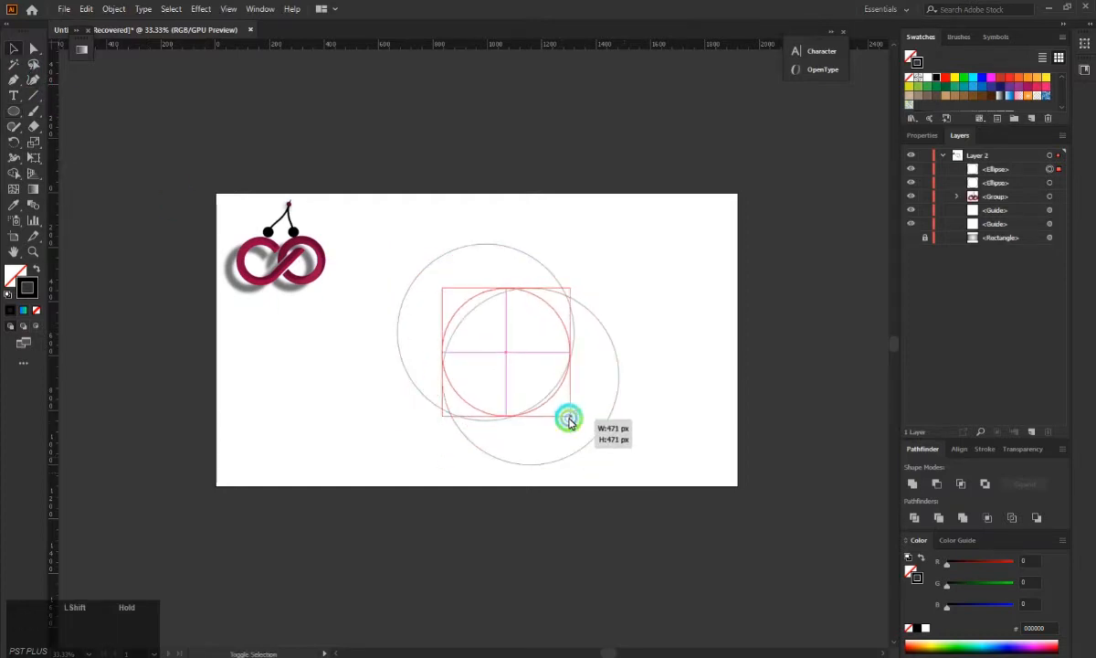
drag(506, 351, 473, 326)
click(378, 281)
Scale the inner circle down slightly more and recentre it within the outer circle.
click(538, 385)
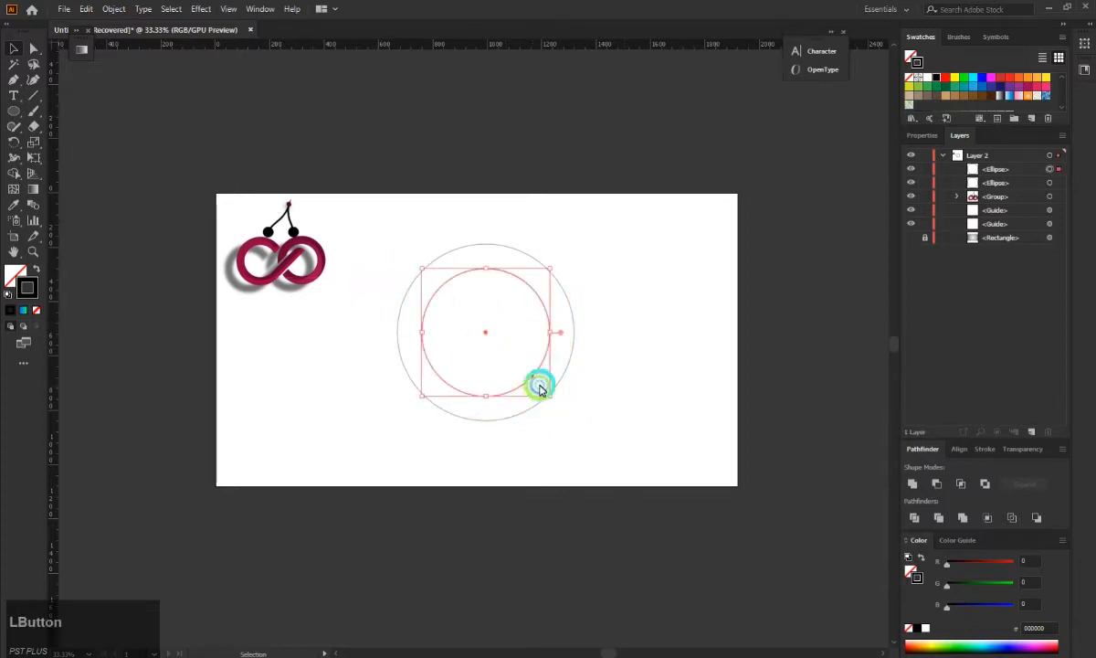
key(shift)
drag(553, 403, 484, 333)
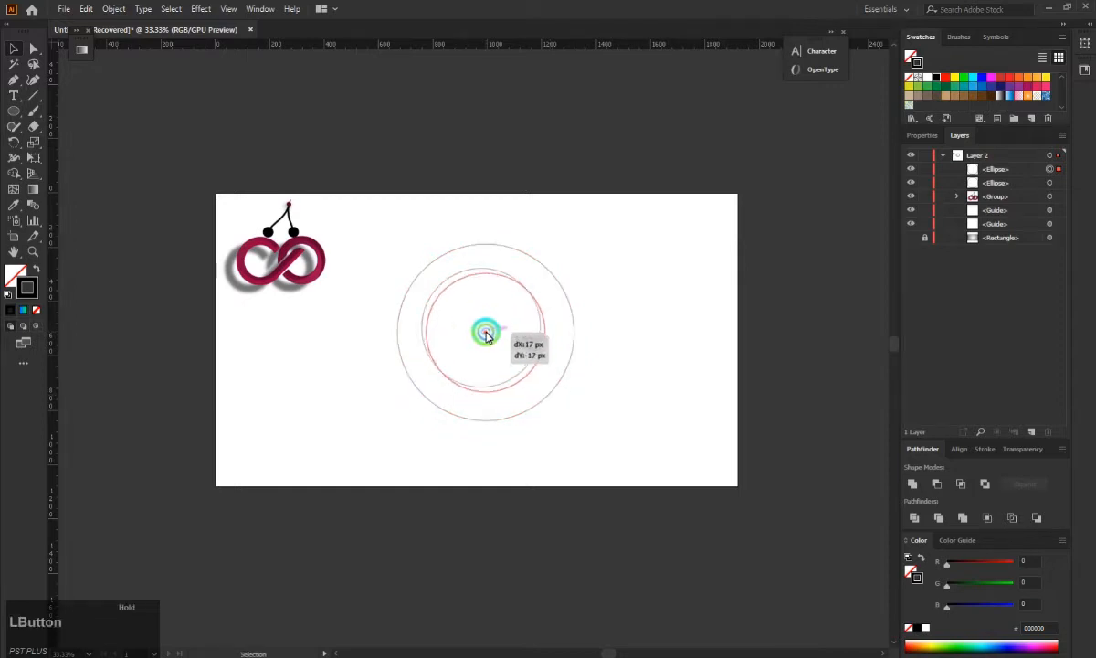
click(408, 223)
Divide the two concentric circles with the Pathfinder and delete the inner disc.
drag(413, 239, 631, 441)
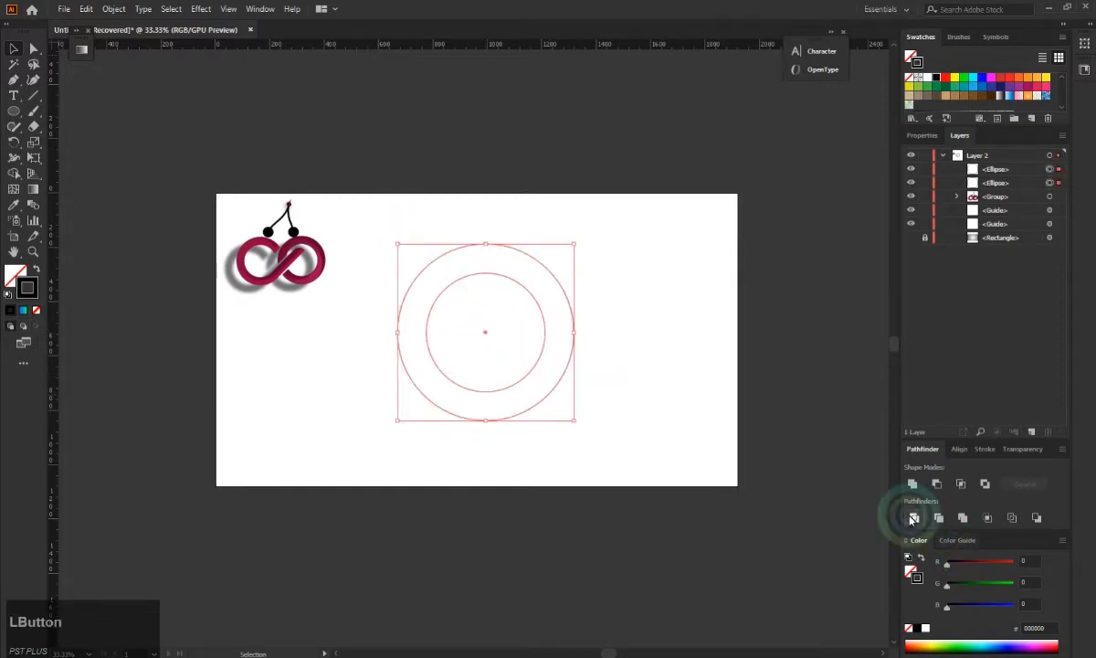
click(914, 516)
click(34, 49)
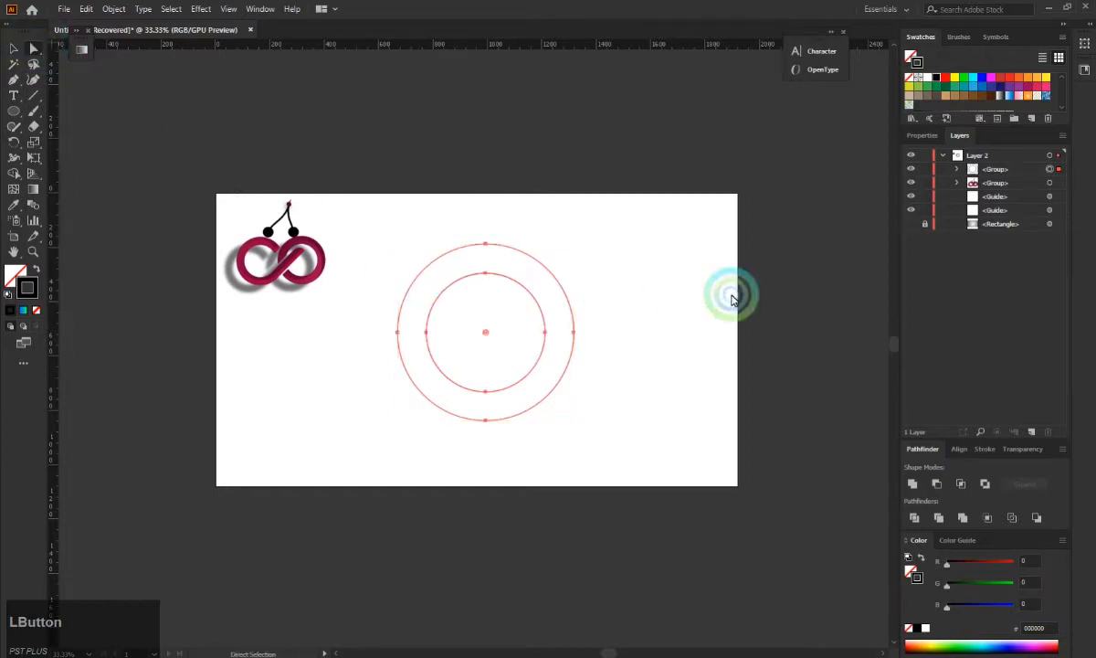
click(514, 310)
key(alt)
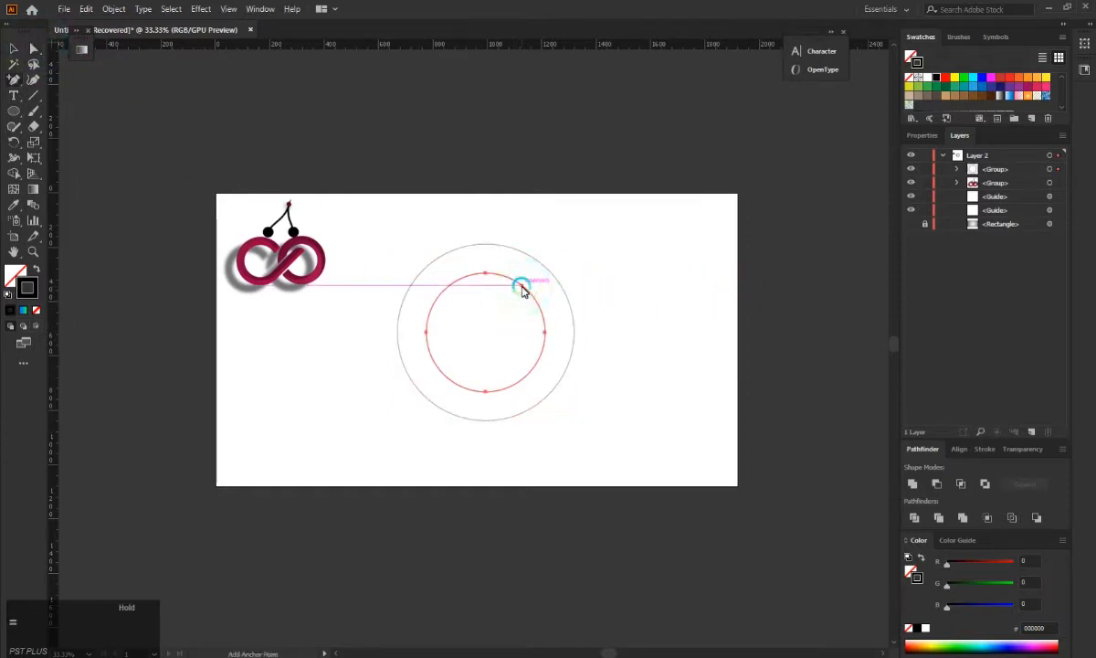
click(392, 303)
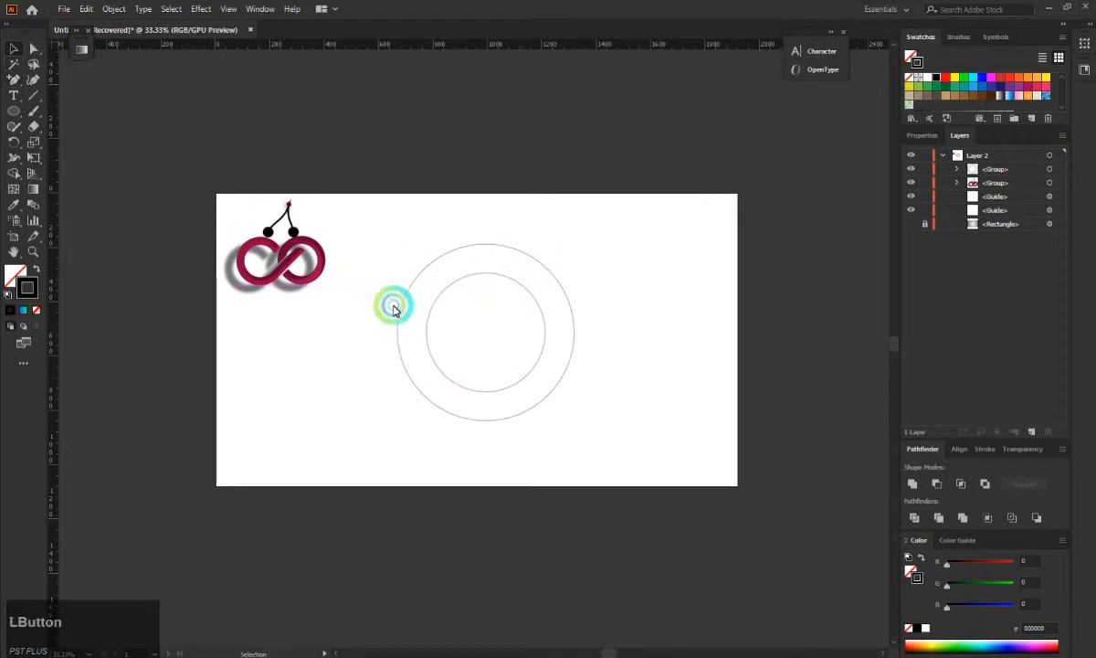
Duplicate the ring beside the original and align horizontal guides to the rings' top, centre and bottom.
drag(392, 243, 687, 390)
drag(555, 43, 565, 260)
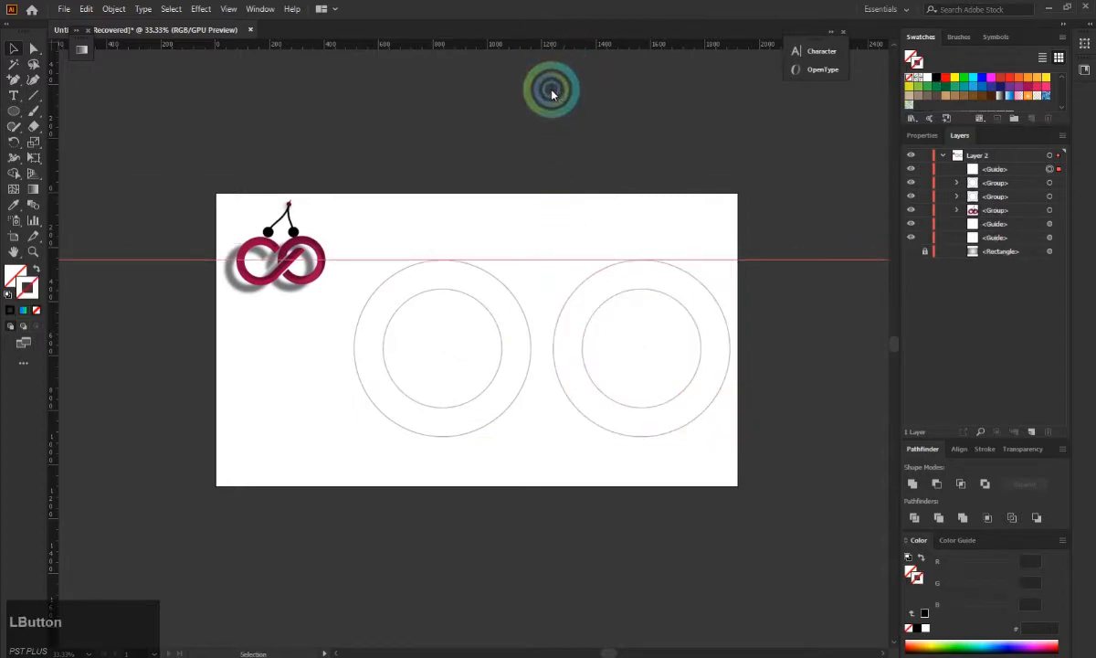
drag(539, 43, 571, 349)
drag(539, 34, 530, 410)
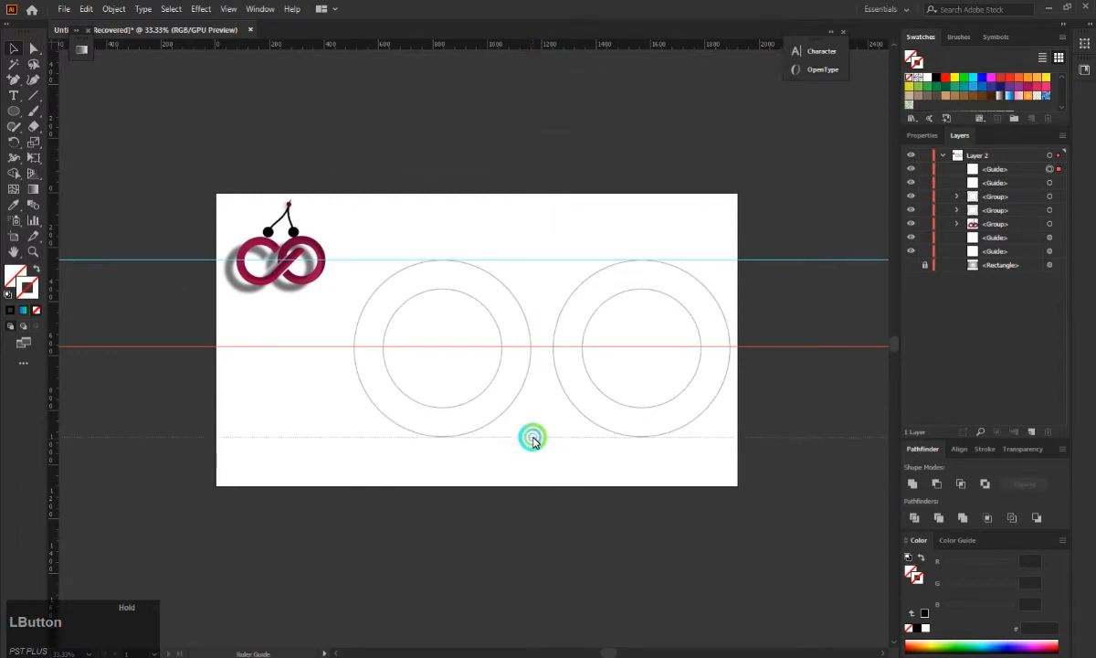
drag(534, 439, 533, 437)
scroll(534, 361, up, 2)
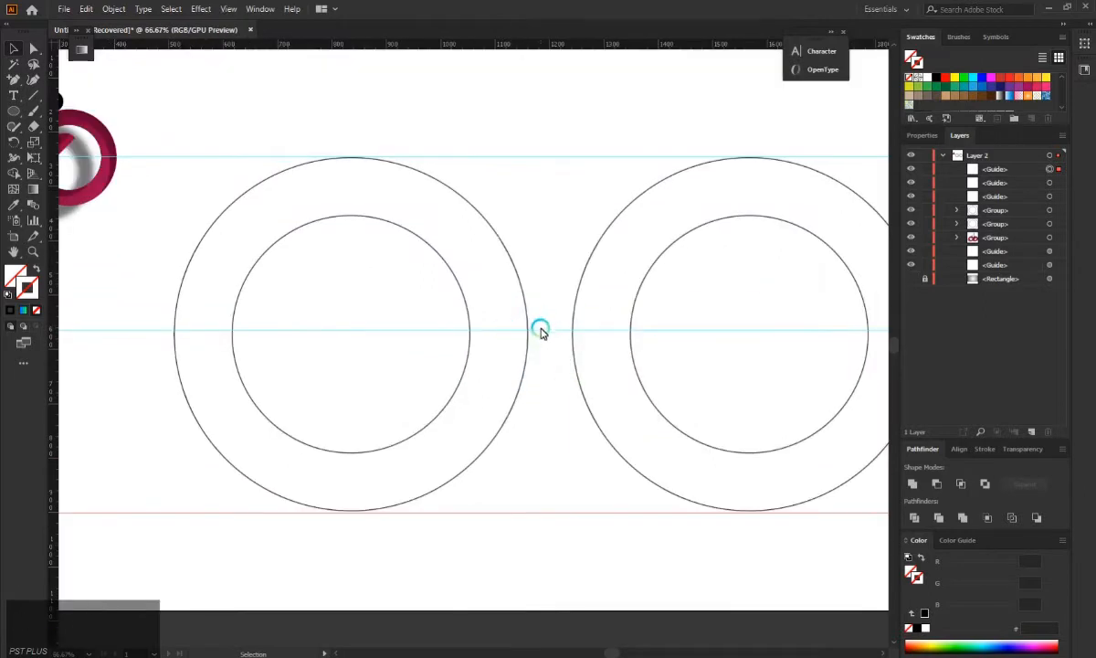
drag(540, 332, 538, 334)
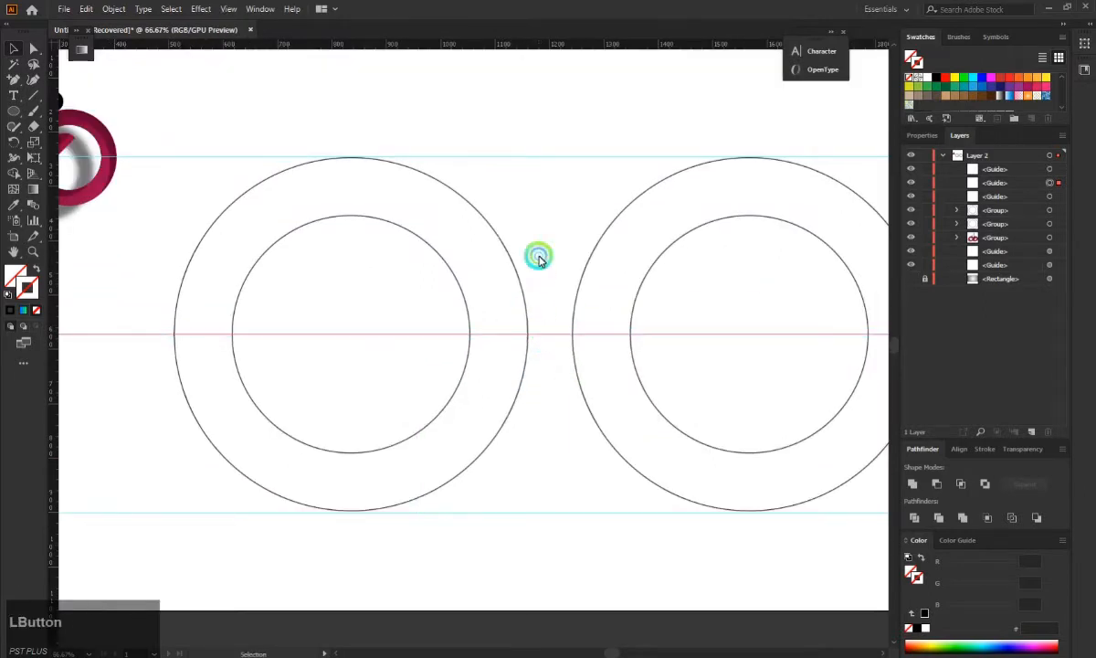
click(538, 258)
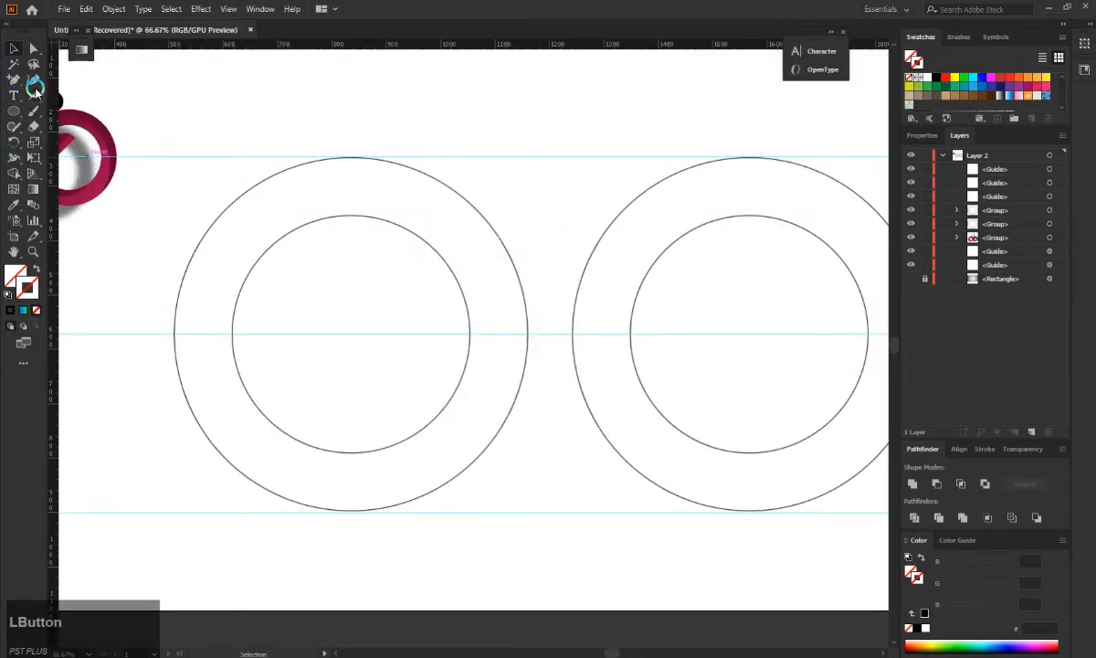
Draw a narrow rectangle, tilt it diagonally up to the right, and fit its lower end along the left ring's lower-right band.
right_click(16, 117)
click(49, 107)
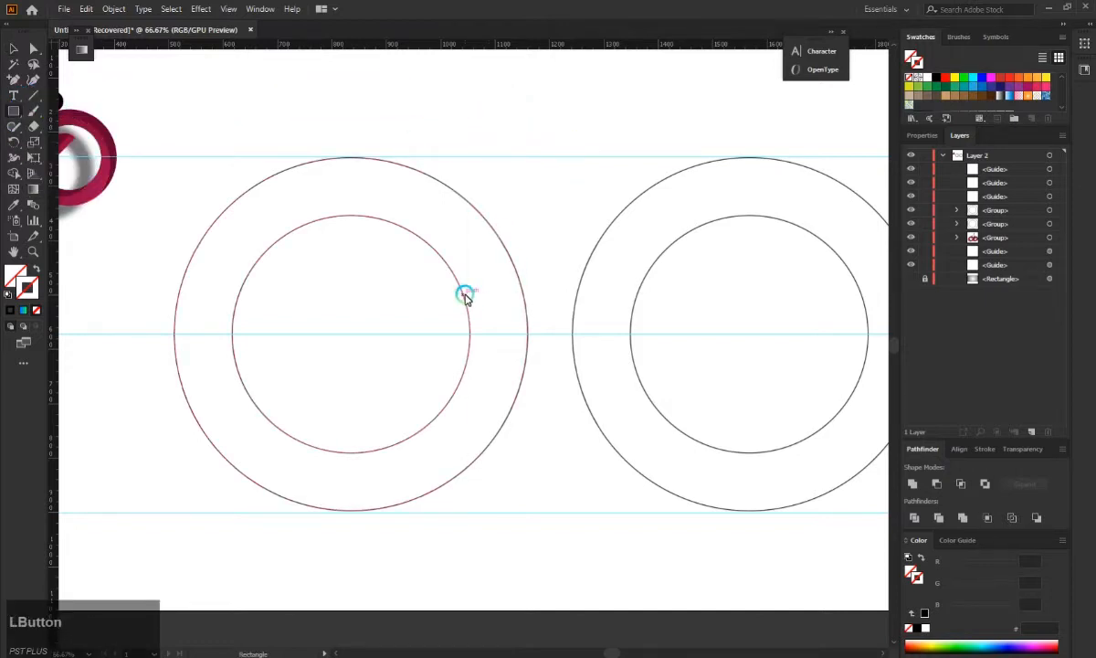
mouse_move(464, 294)
mouse_down()
mouse_move(528, 395)
mouse_move(462, 335)
mouse_move(470, 346)
mouse_move(506, 294)
mouse_move(526, 100)
mouse_move(648, 208)
mouse_up()
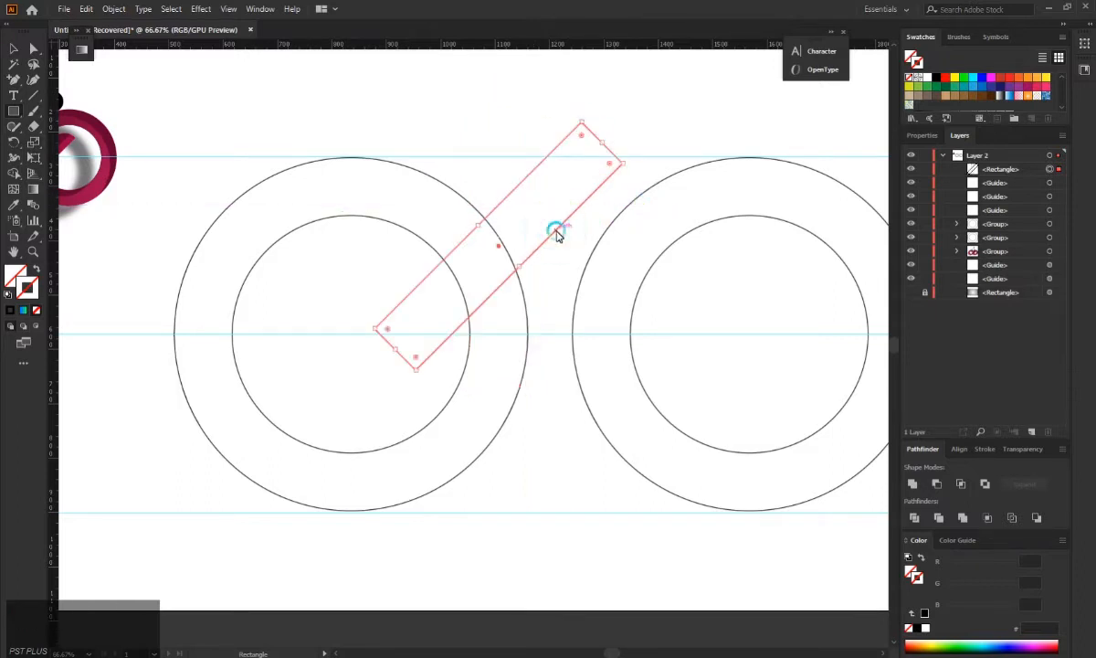
drag(496, 247, 536, 359)
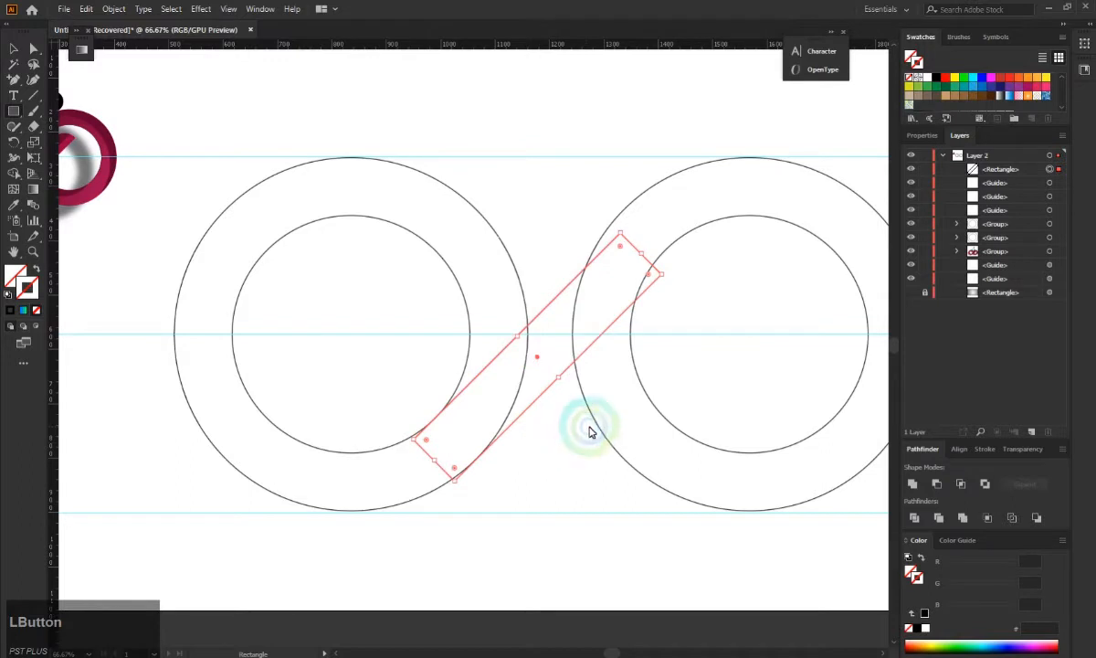
Move the right ring farther away from the left ring, keeping it level with the guides.
drag(613, 641, 621, 648)
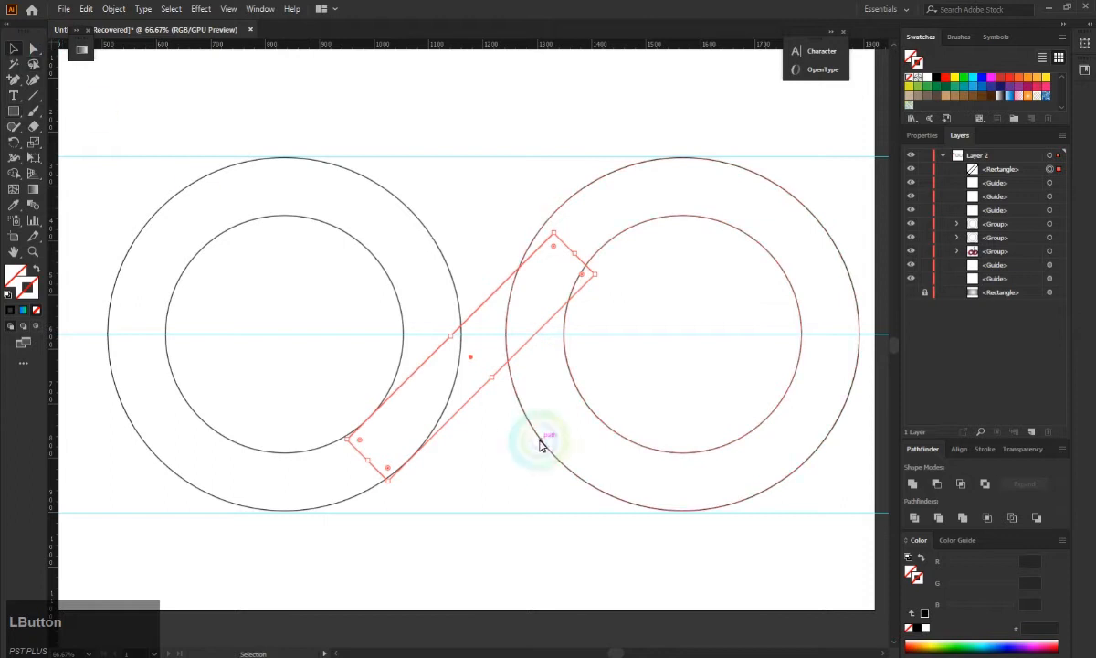
drag(540, 443, 649, 437)
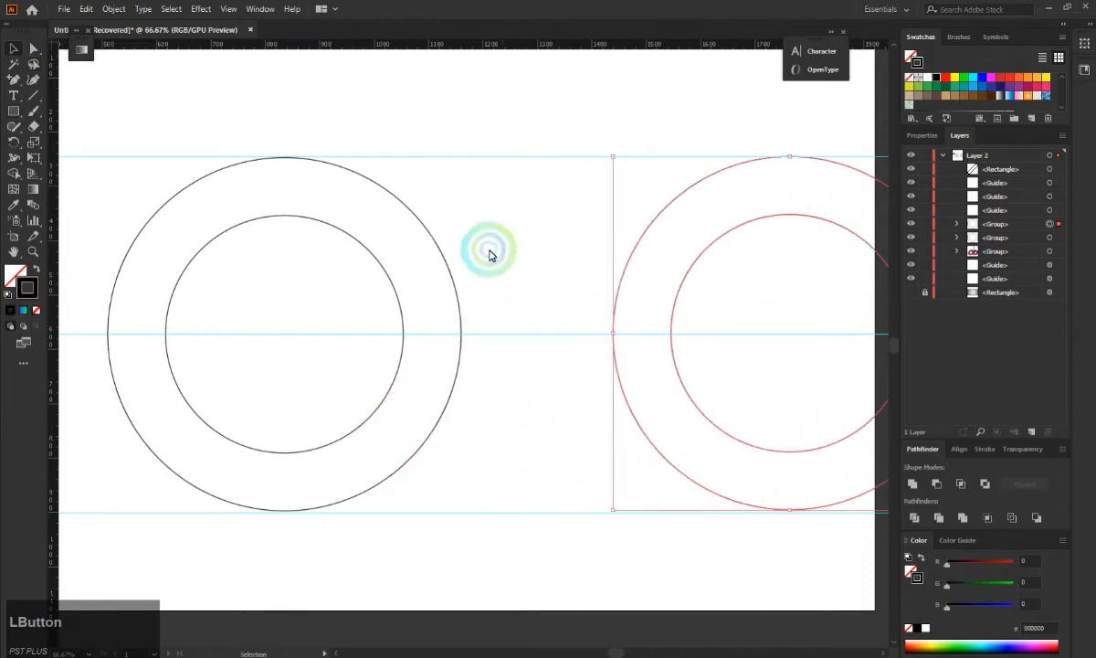
Give the diagonal rectangle a black outline and lengthen its upper end toward the right ring.
drag(548, 322, 550, 334)
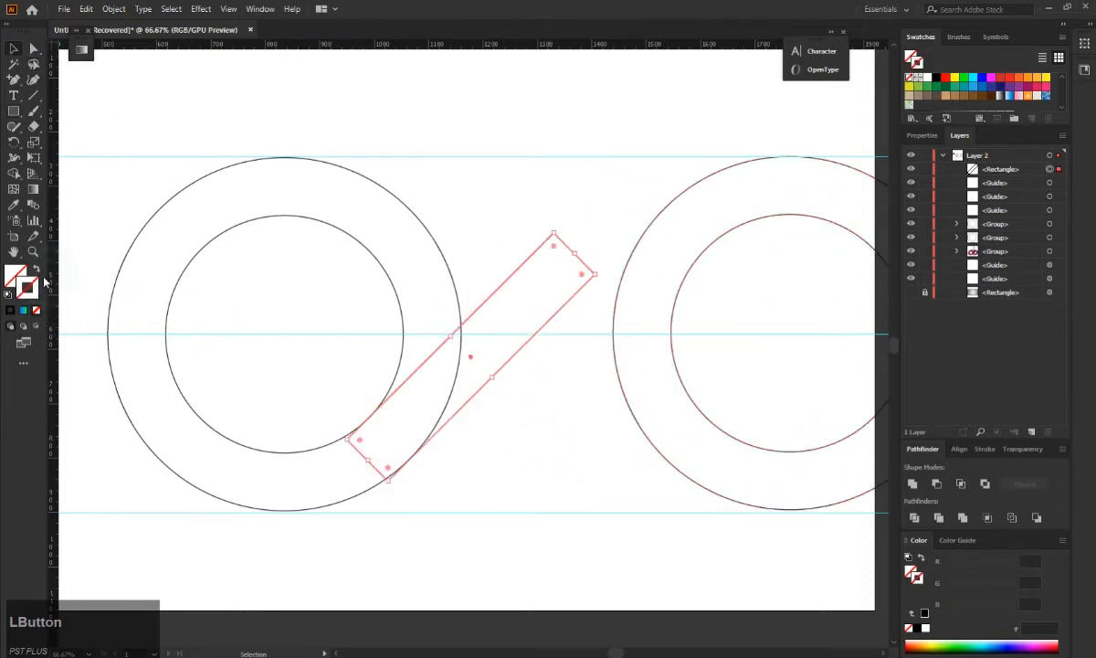
click(152, 299)
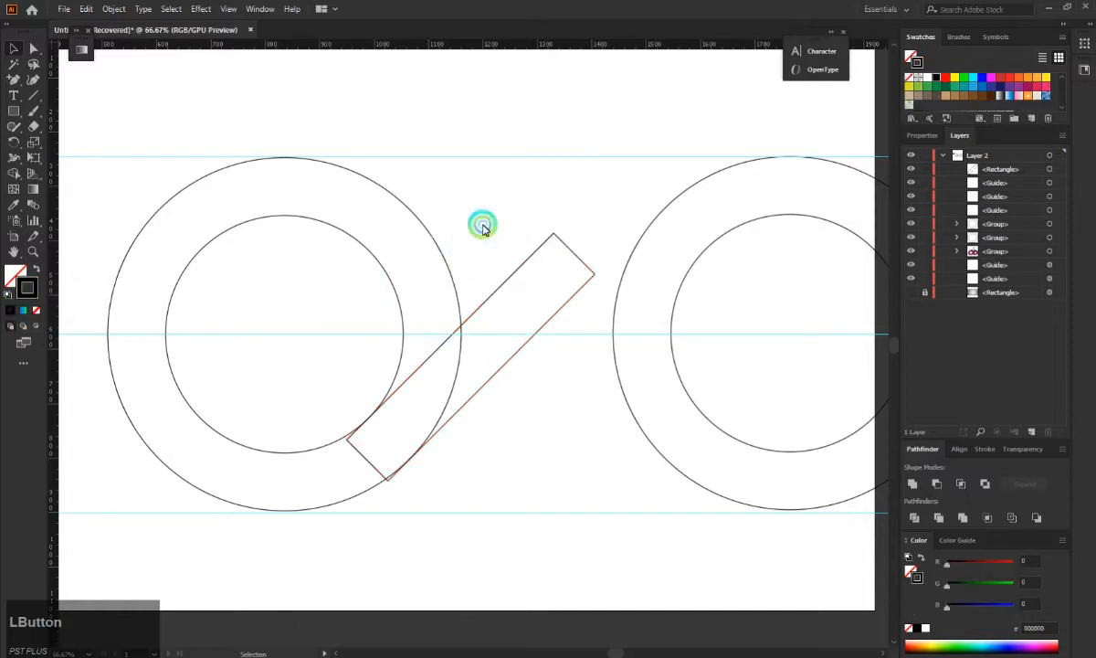
click(575, 255)
drag(579, 248, 607, 218)
Duplicate the diagonal rectangle and place the copy parallel to it, crossing the left ring's upper-right band.
click(422, 244)
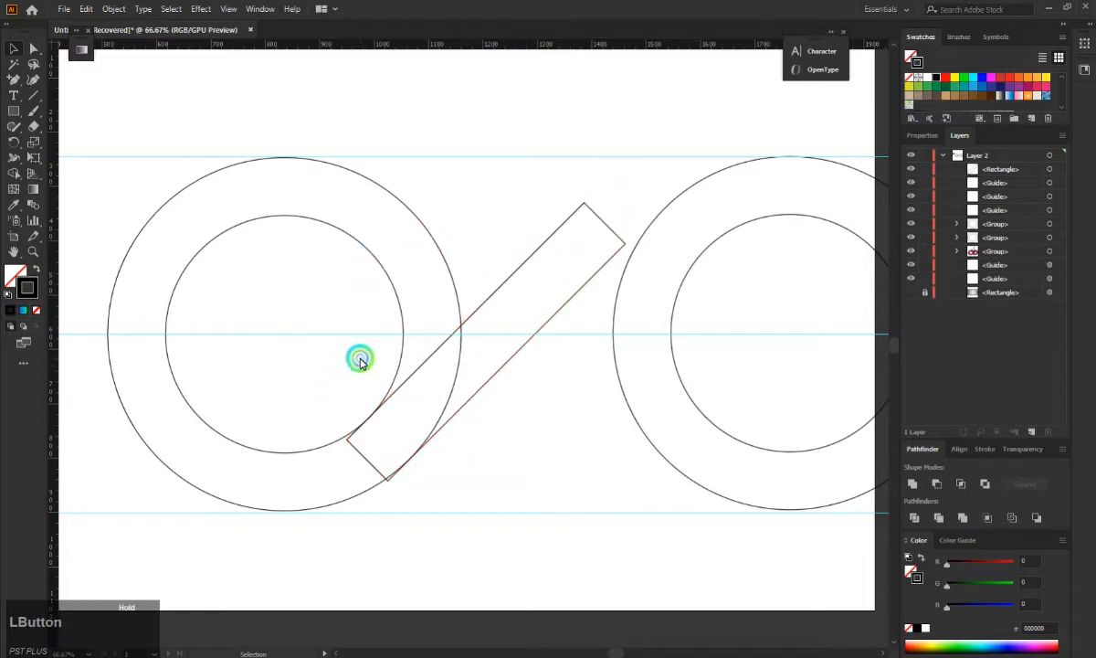
click(489, 296)
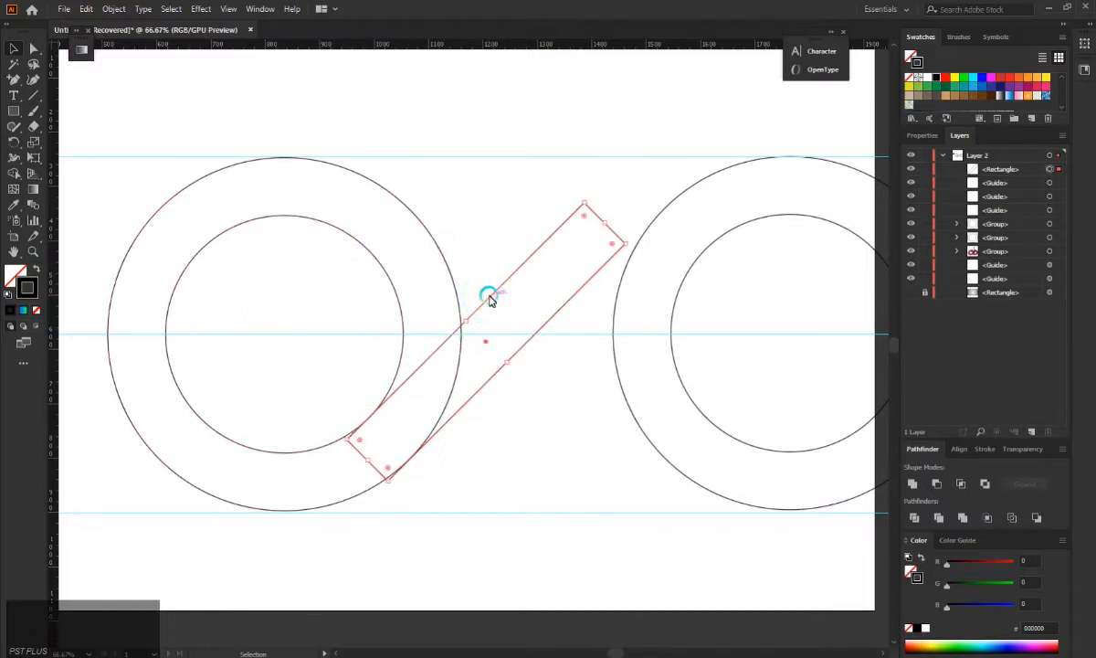
drag(490, 298, 437, 219)
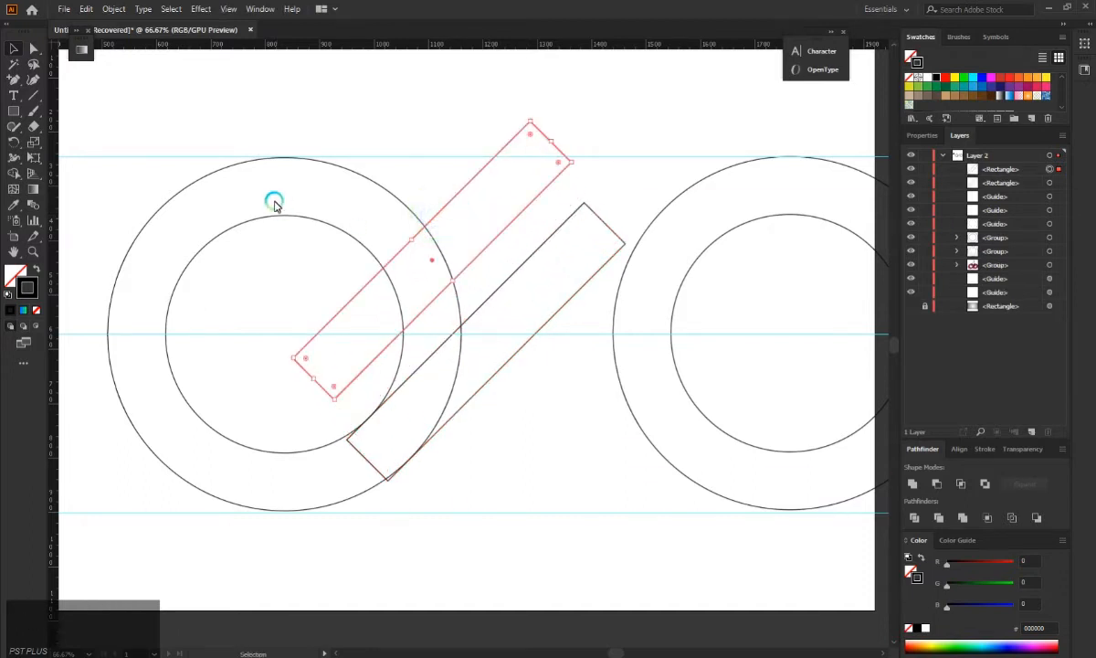
Using Shape Builder on the left ring and both rectangles, remove the upper rectangle and the ring segment between the two rectangles.
drag(432, 352, 109, 242)
click(14, 174)
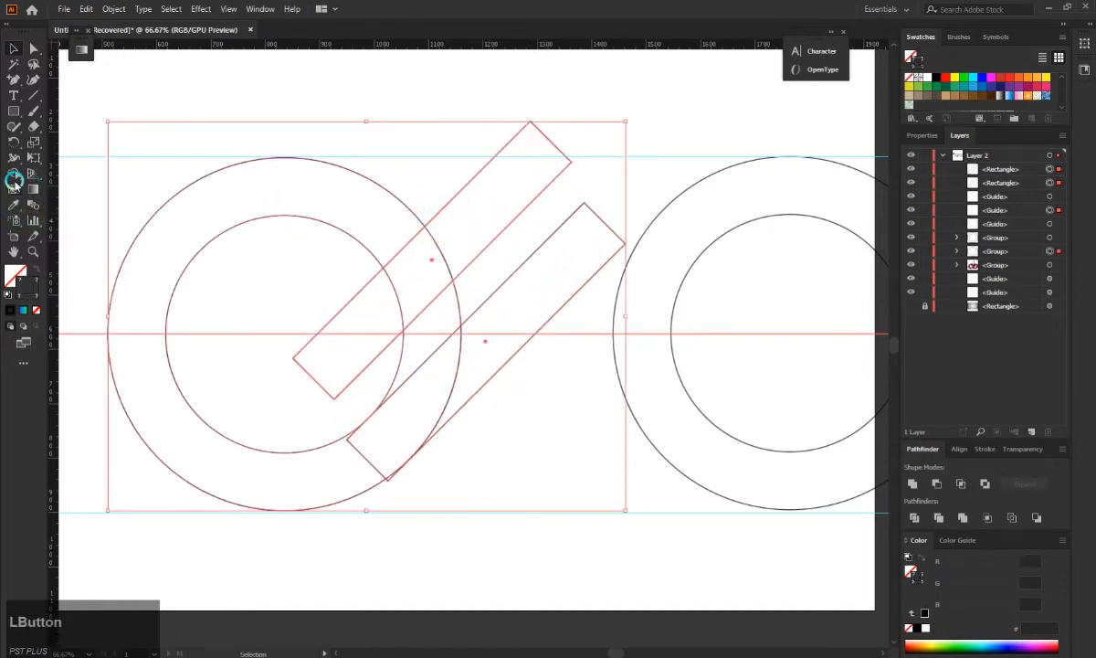
drag(465, 244, 367, 317)
alt+click(425, 329)
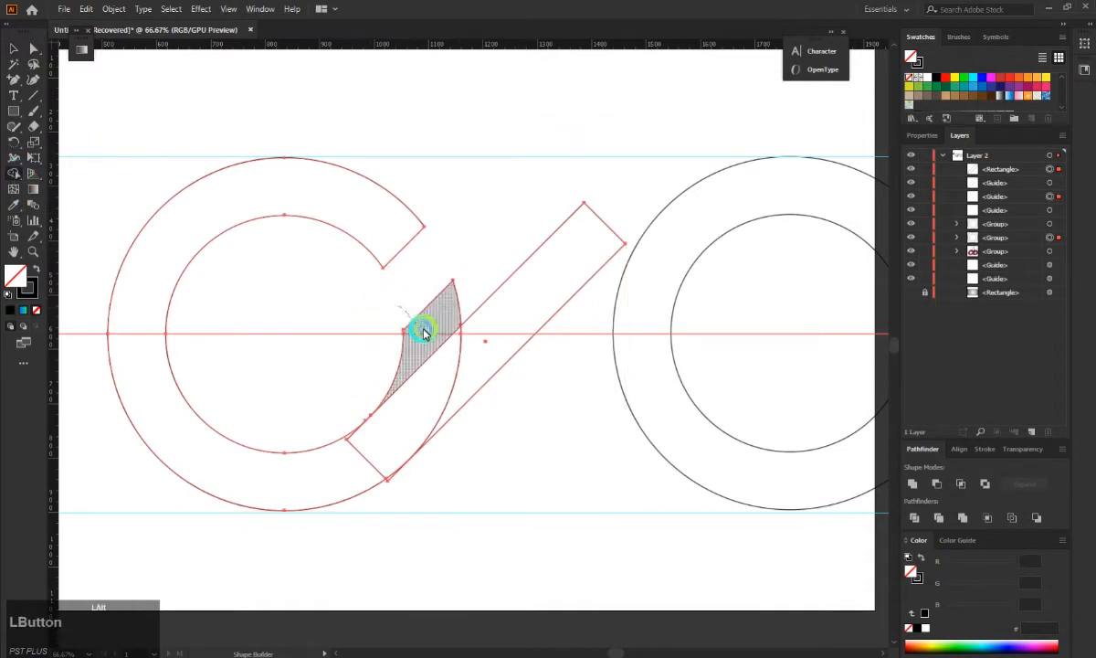
alt+click(391, 479)
key(ctrl+z)
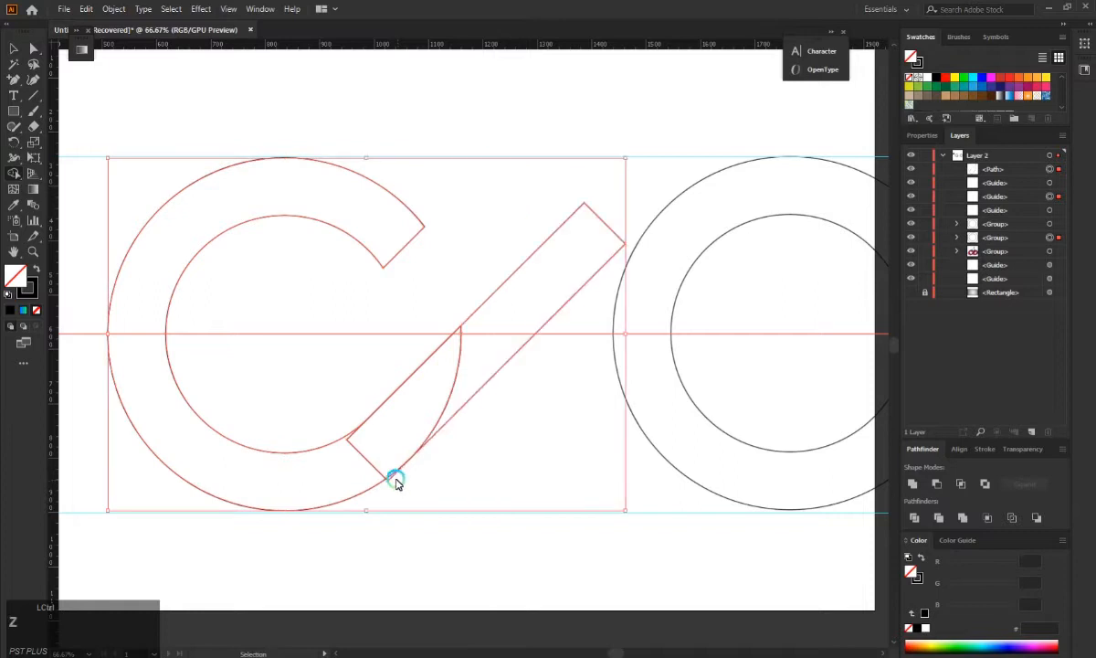
Nudge the lower edge of the diagonal rectangle inward so it runs tangent to the left ring's outer circle.
scroll(406, 468, up, 8)
click(34, 47)
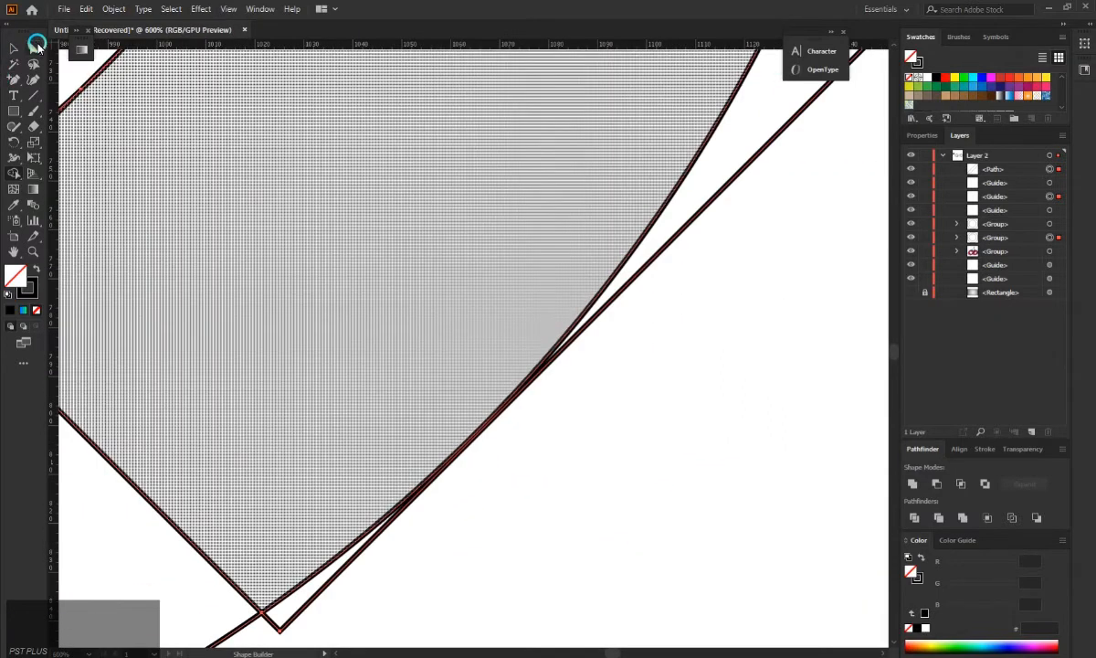
click(571, 422)
click(646, 280)
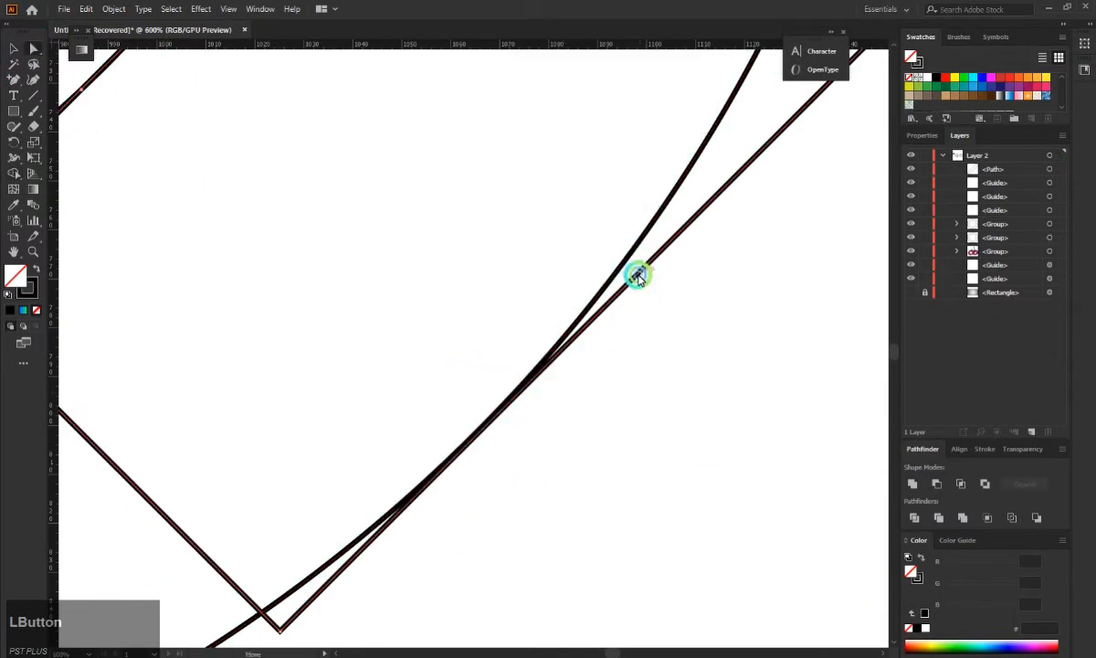
scroll(484, 445, up, 2)
scroll(484, 445, up, 3)
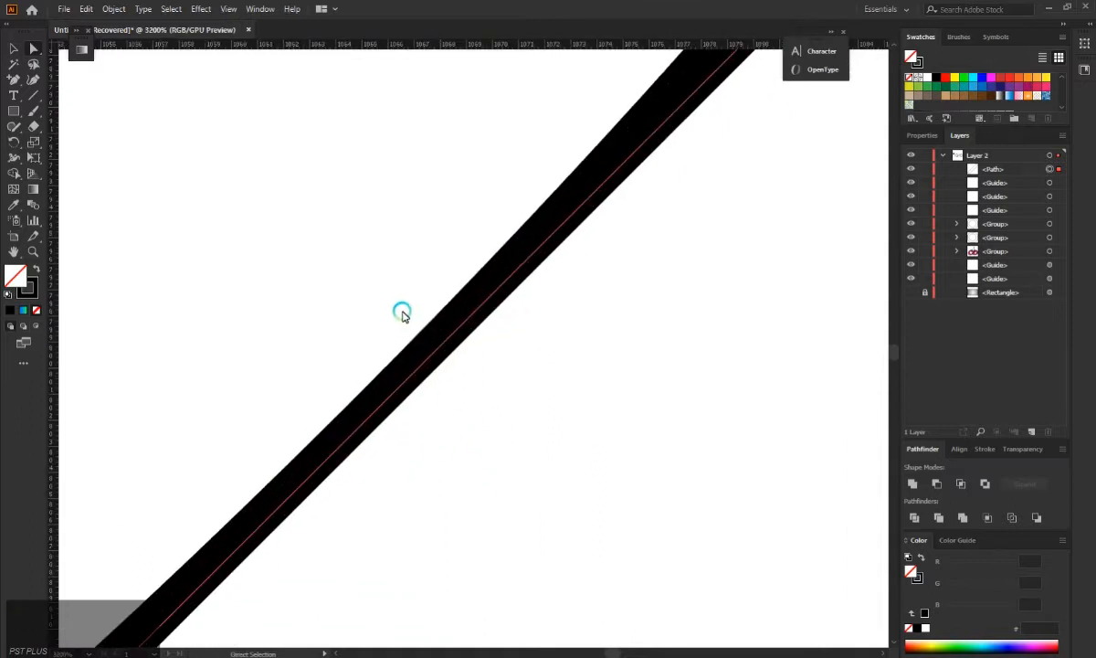
drag(429, 357, 421, 353)
scroll(443, 377, down, 3)
scroll(304, 422, down, 8)
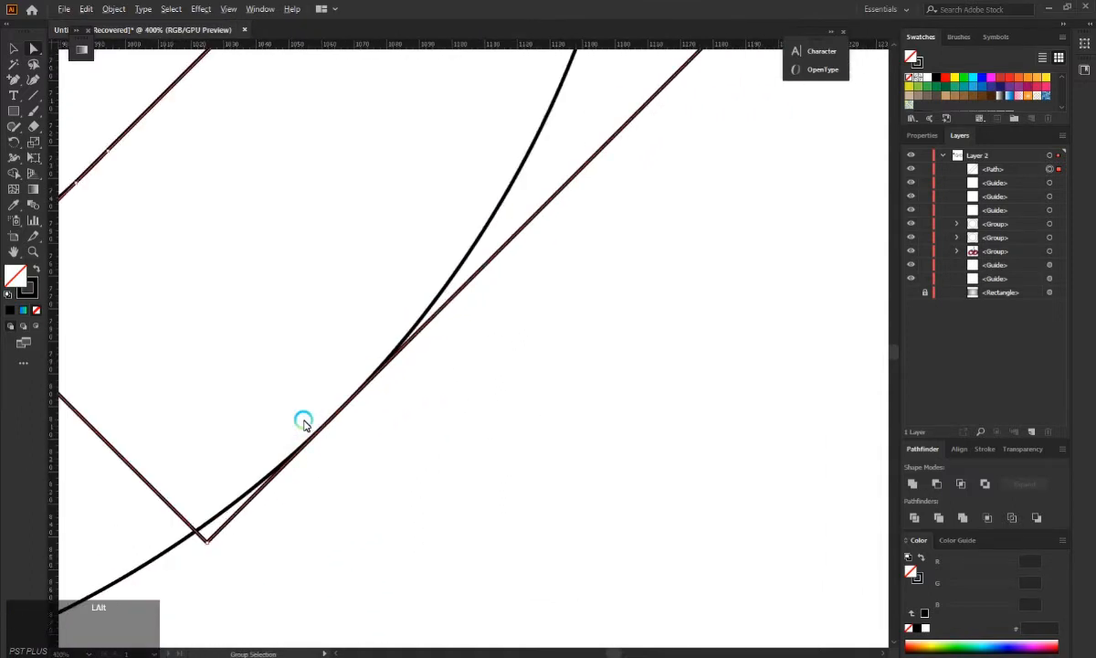
Using Shape Builder, remove the stray corner at the bar's lower end and merge the left ring and diagonal bar into one outline.
drag(229, 331, 304, 385)
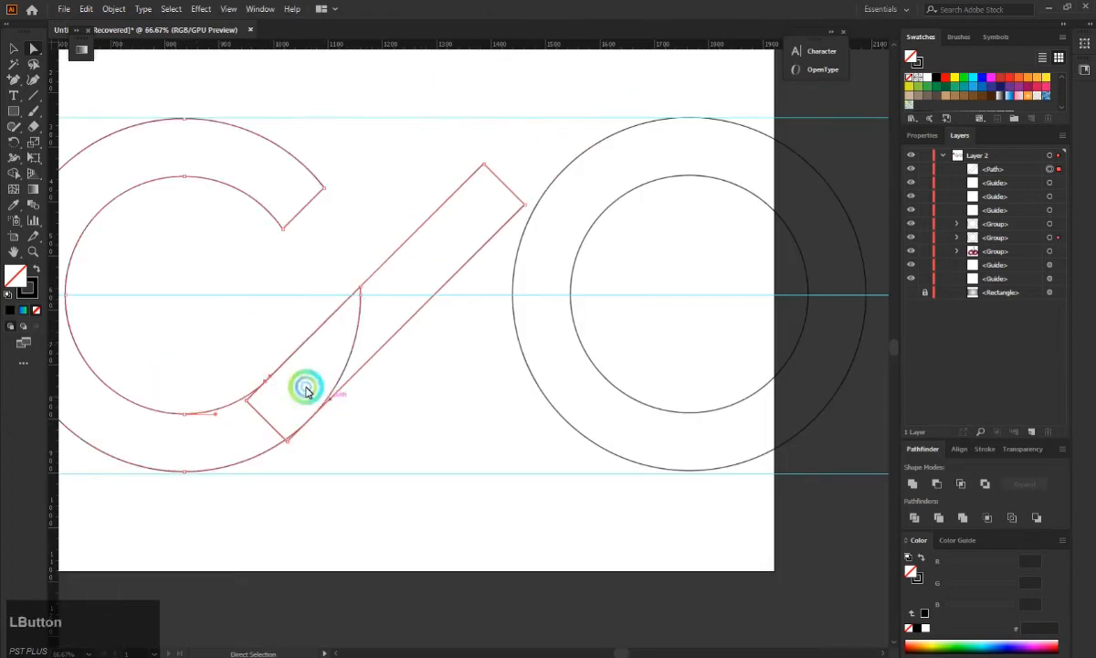
click(14, 173)
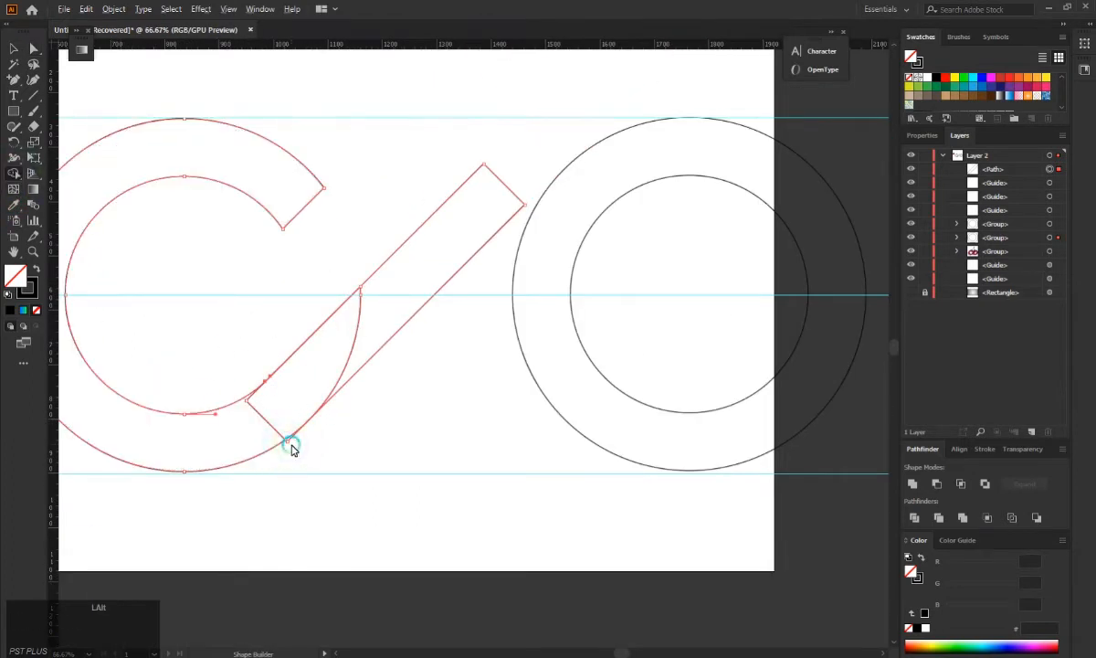
scroll(290, 447, up, 4)
click(273, 387)
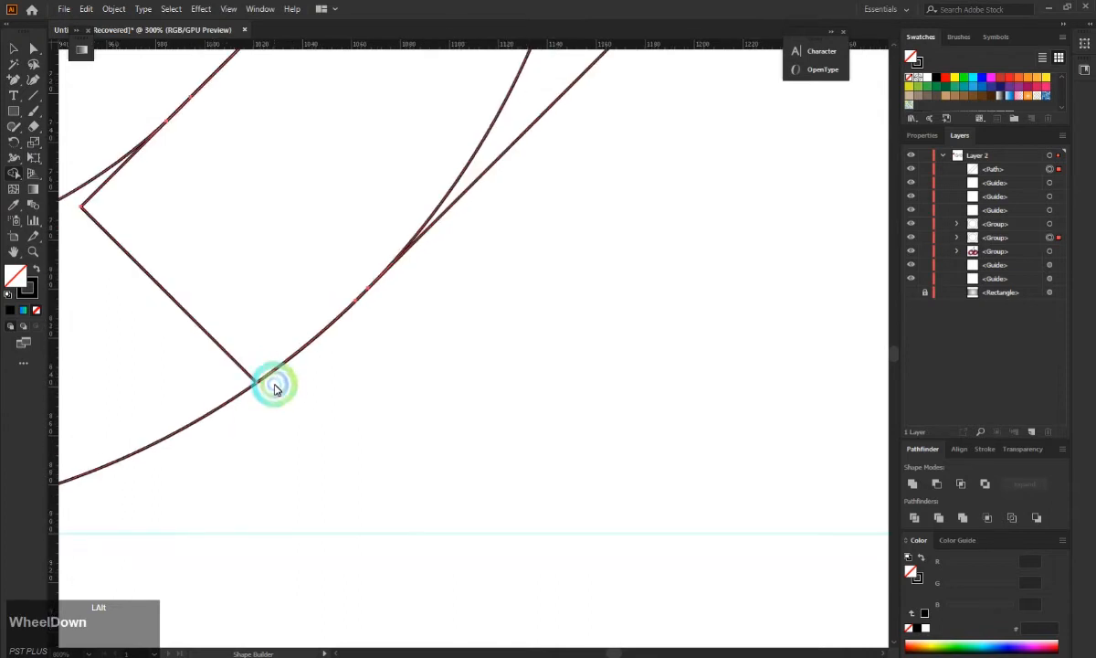
scroll(274, 386, down, 4)
mouse_move(227, 386)
mouse_down()
mouse_move(332, 320)
mouse_move(361, 288)
mouse_up()
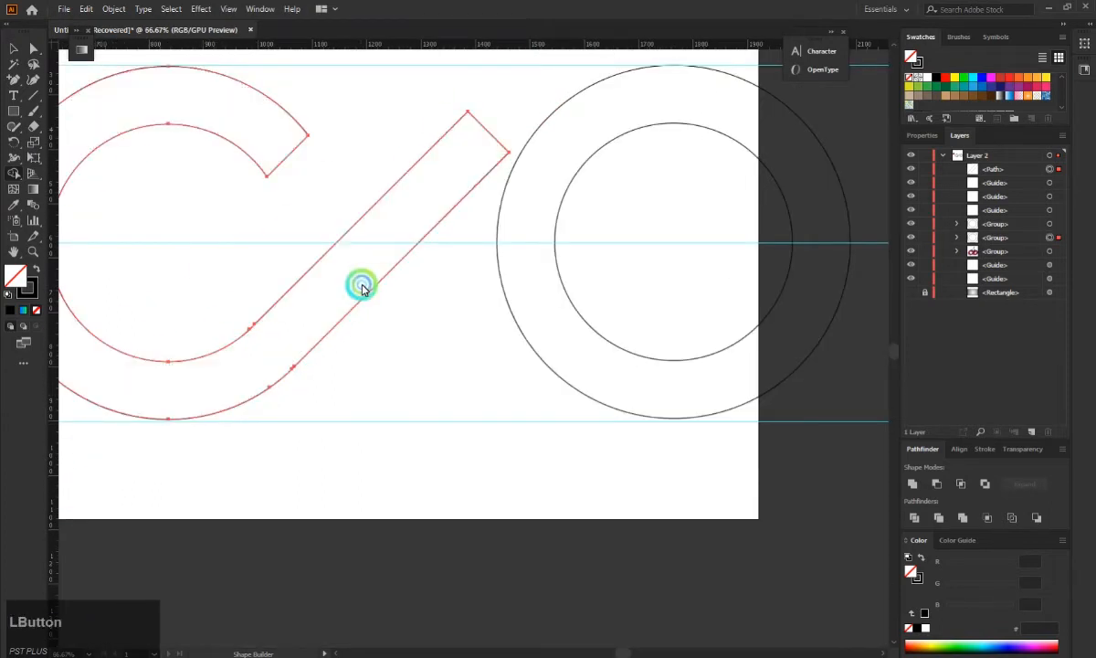
Shift the joined ring and bar toward the reference logo, and move the right ring leftward until it overlaps the bar's upper end.
scroll(303, 383, down, 2)
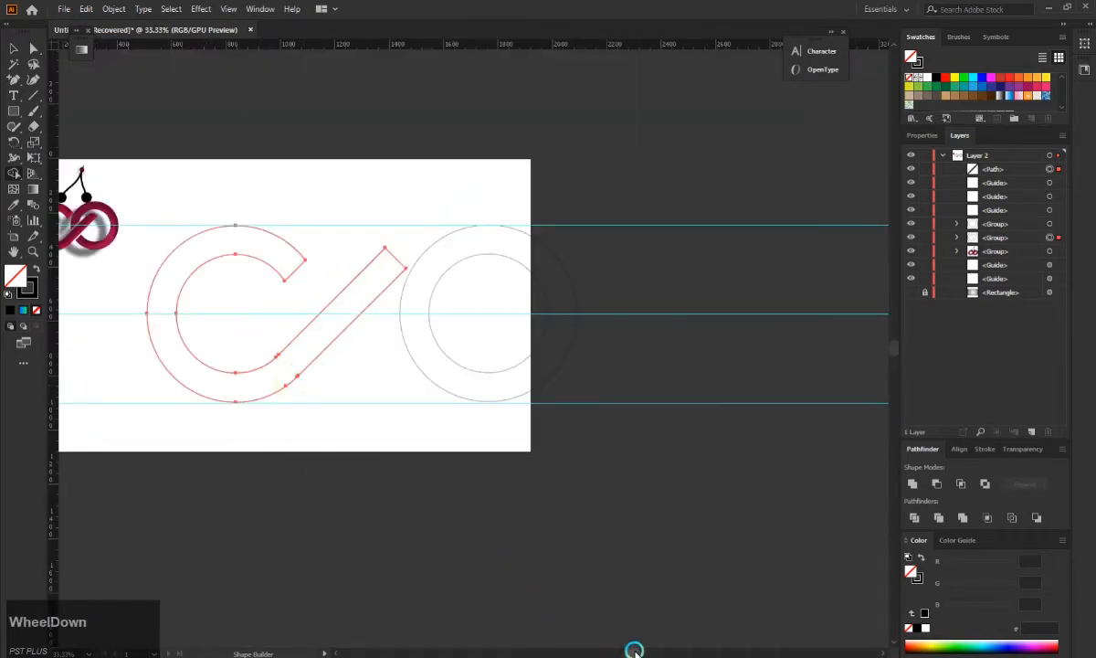
drag(634, 650, 608, 649)
scroll(600, 388, up, 2)
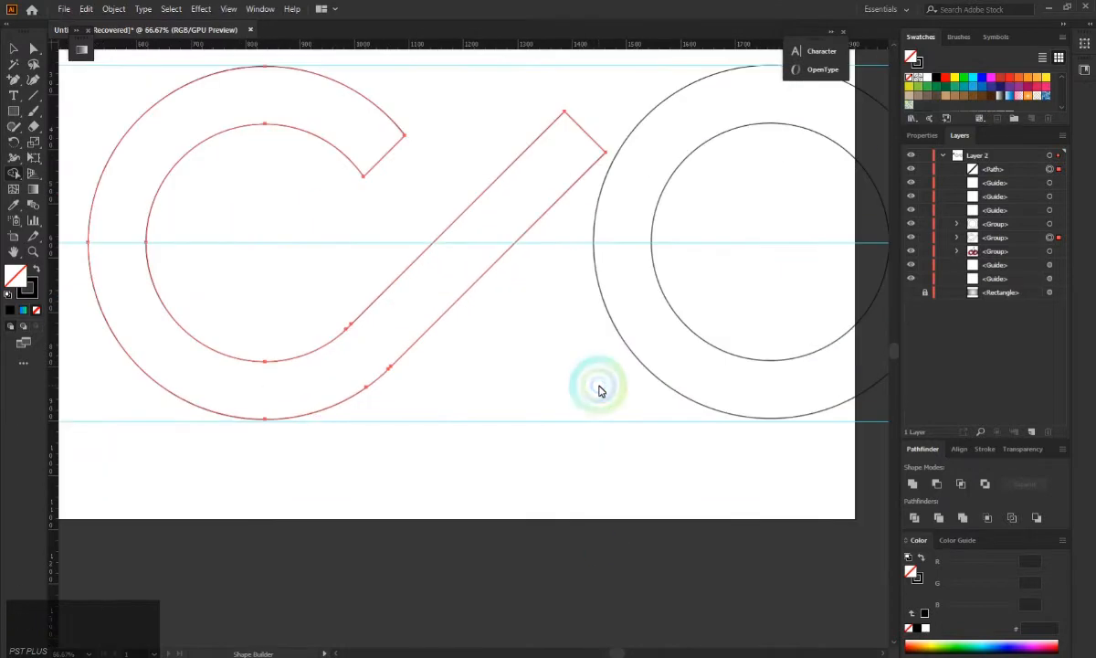
scroll(600, 390, down, 1)
scroll(599, 390, up, 1)
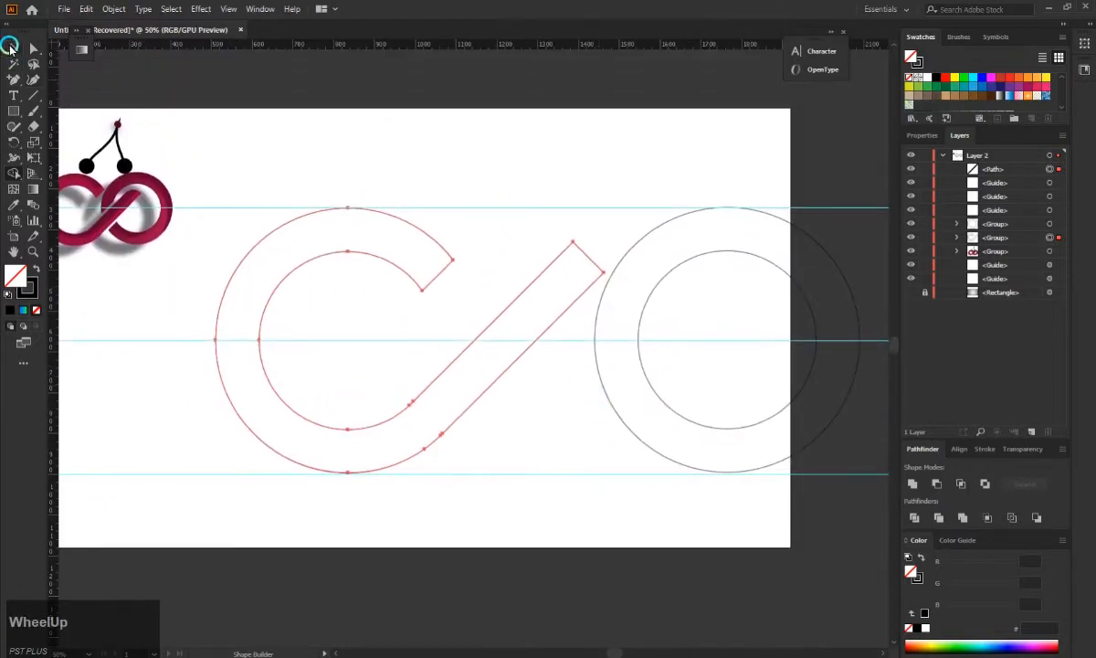
drag(283, 274, 195, 296)
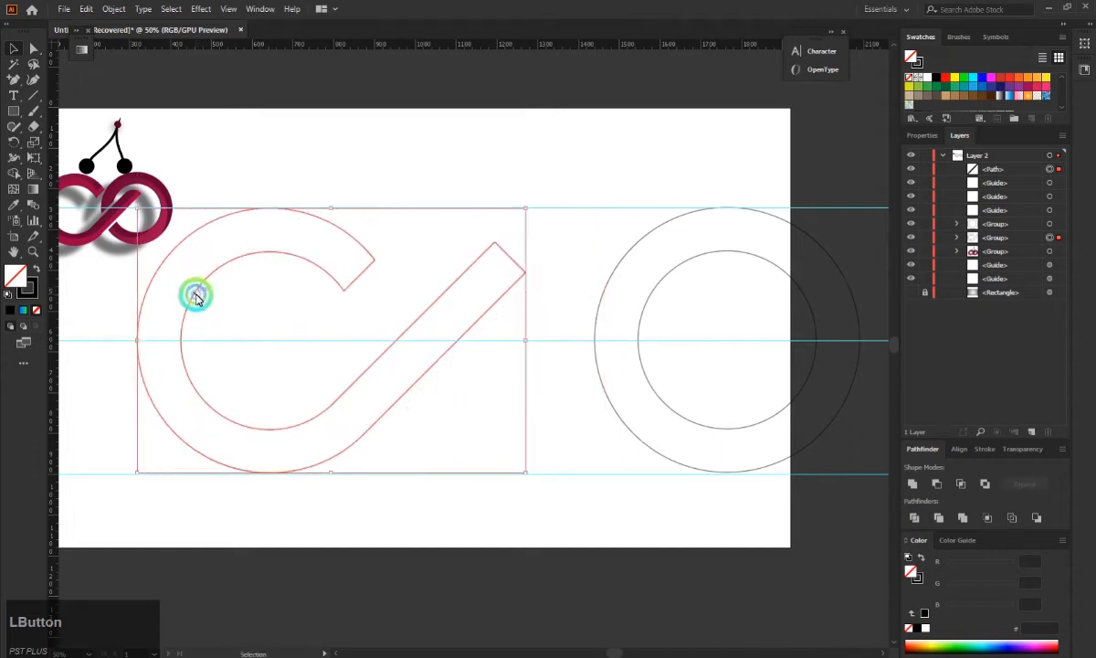
click(628, 434)
drag(628, 434, 387, 435)
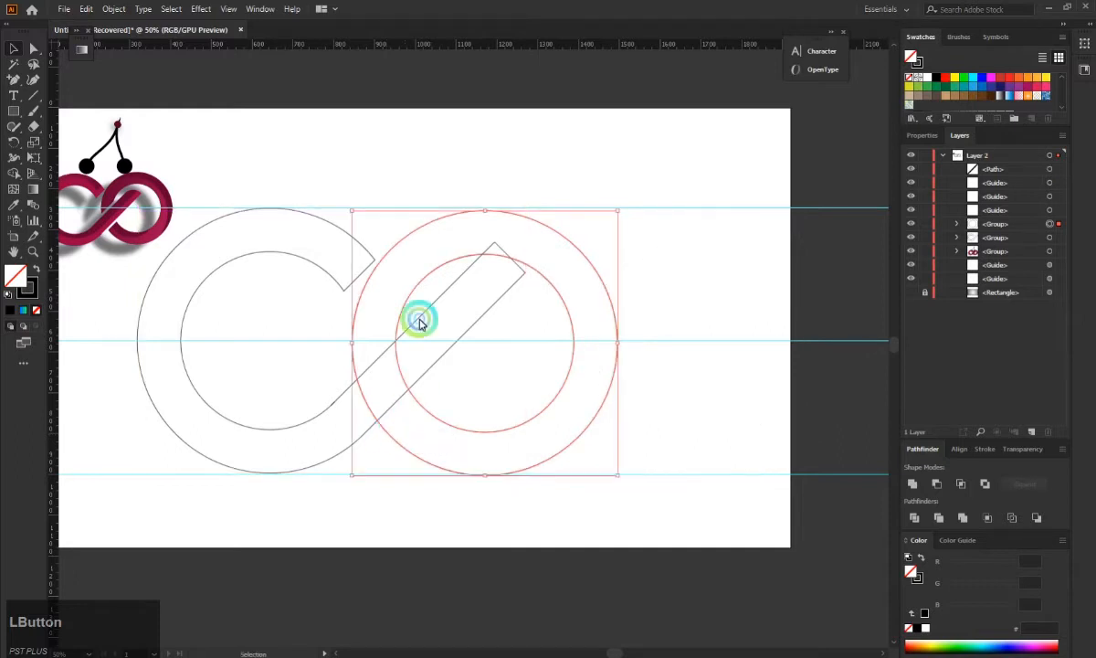
click(441, 149)
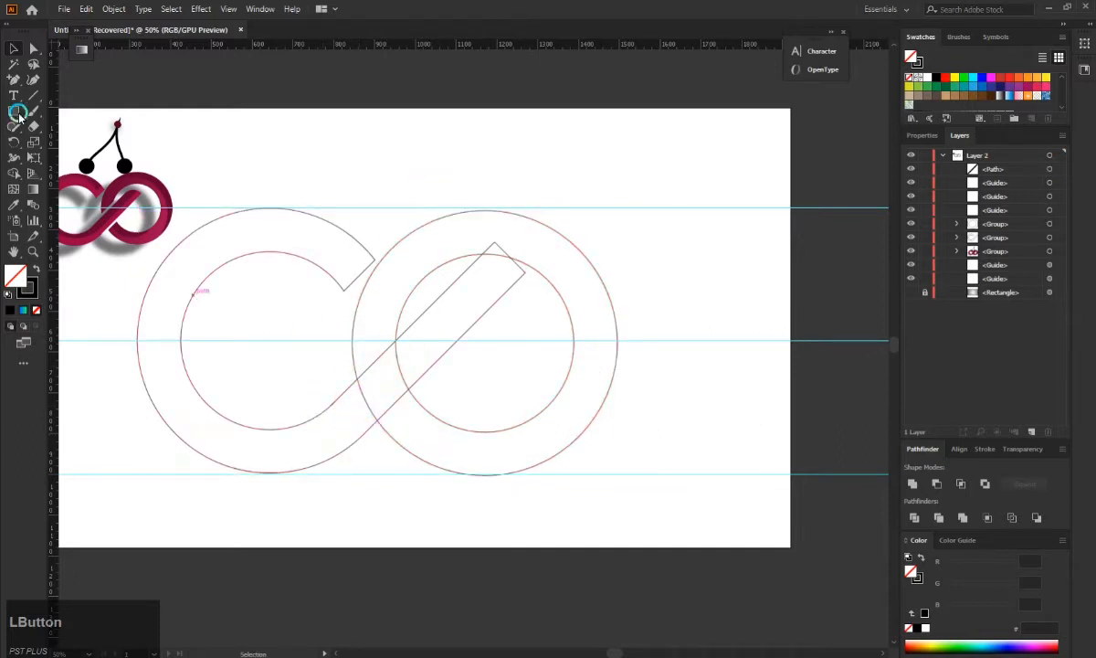
Draw a thin rectangle, rotate it parallel to the diagonal bar, and place it along the bar's upper edge across the right ring.
drag(347, 171, 456, 152)
drag(404, 176, 370, 362)
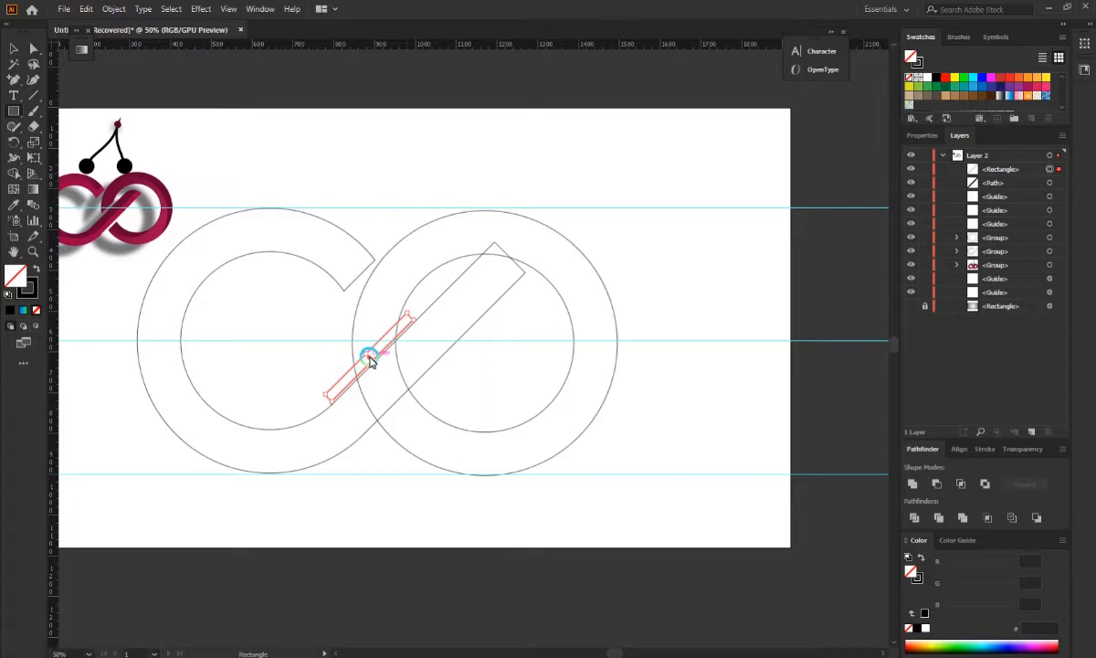
drag(370, 361, 370, 361)
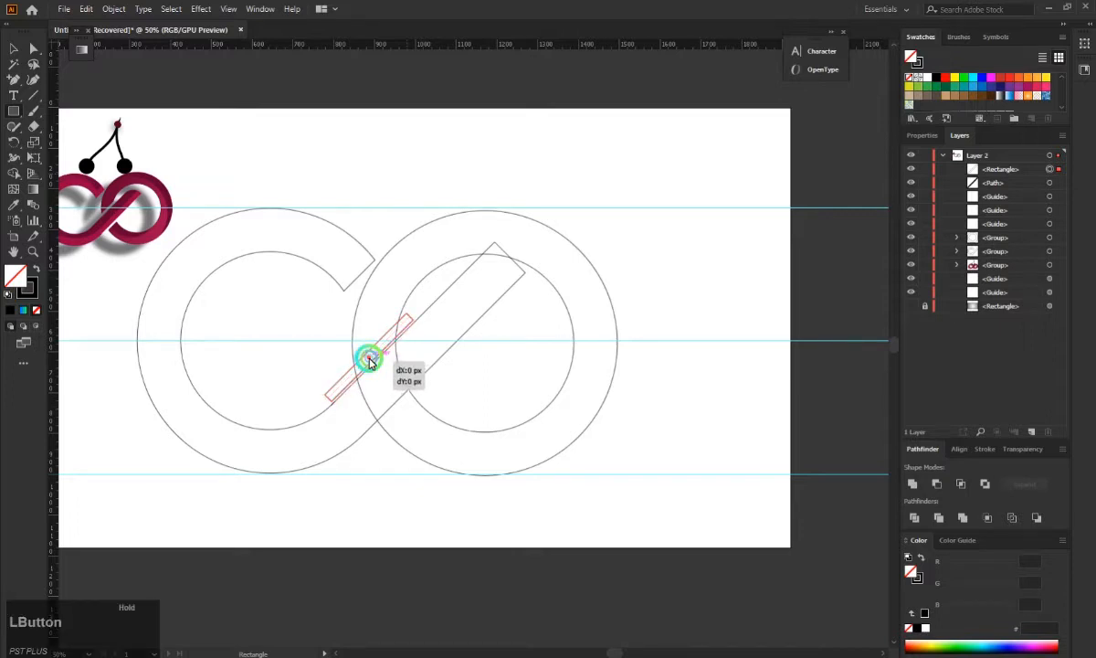
Fit the thin rectangle flush against the bar's upper edge and duplicate it along the bar's lower edge.
scroll(370, 361, up, 5)
mouse_move(370, 360)
mouse_down()
mouse_move(369, 350)
mouse_move(374, 357)
mouse_up()
scroll(375, 359, down, 2)
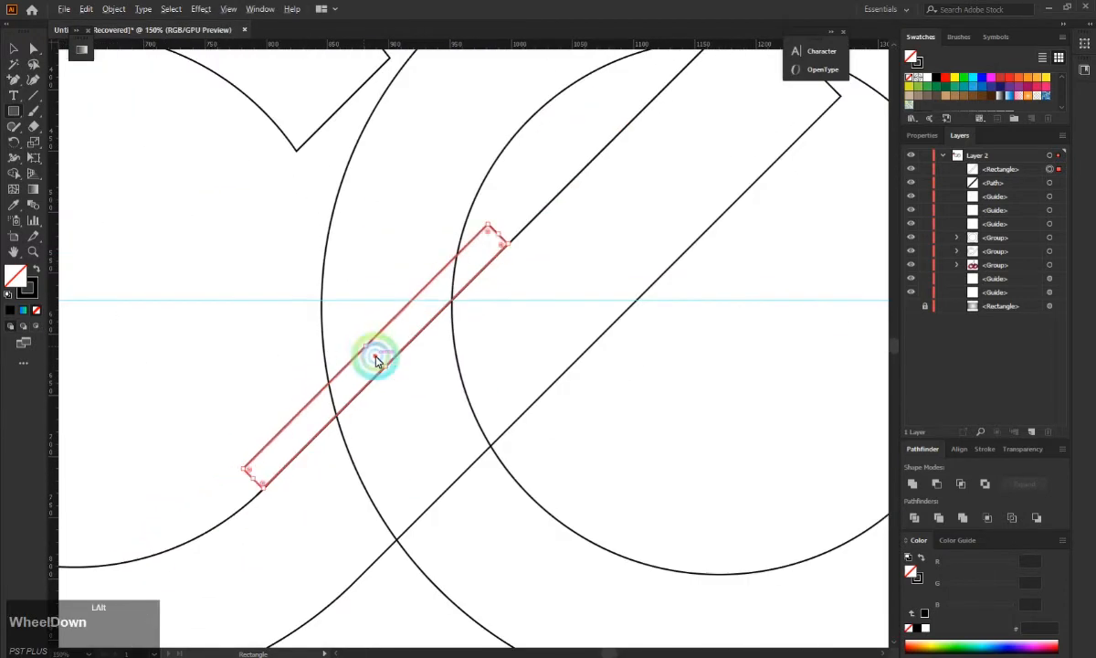
scroll(378, 361, down, 3)
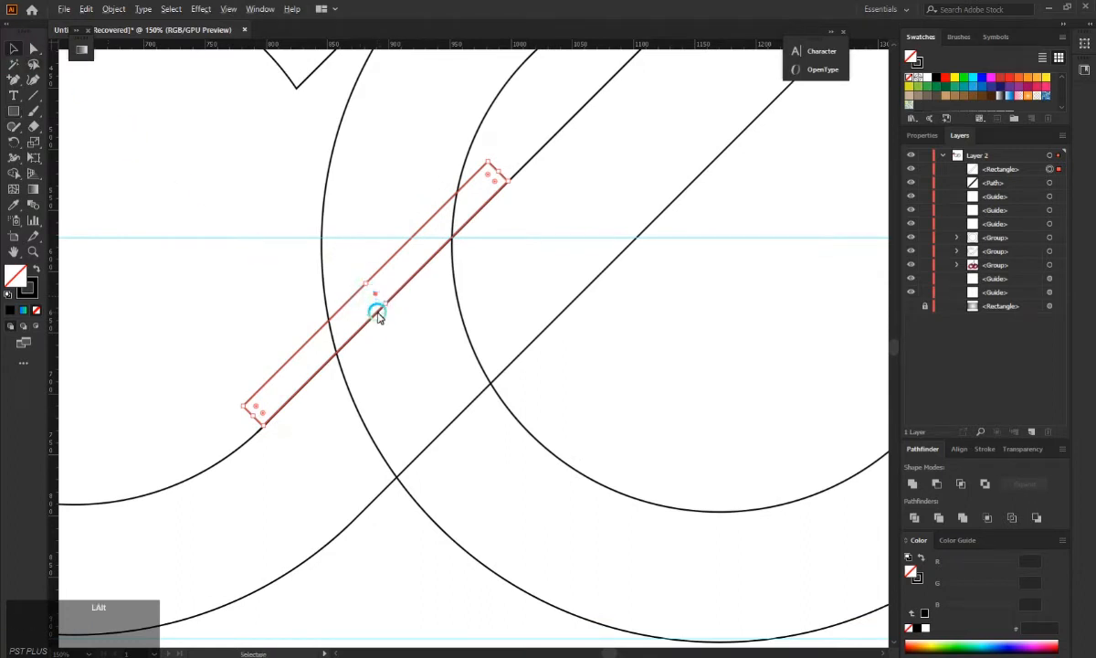
drag(374, 315, 474, 442)
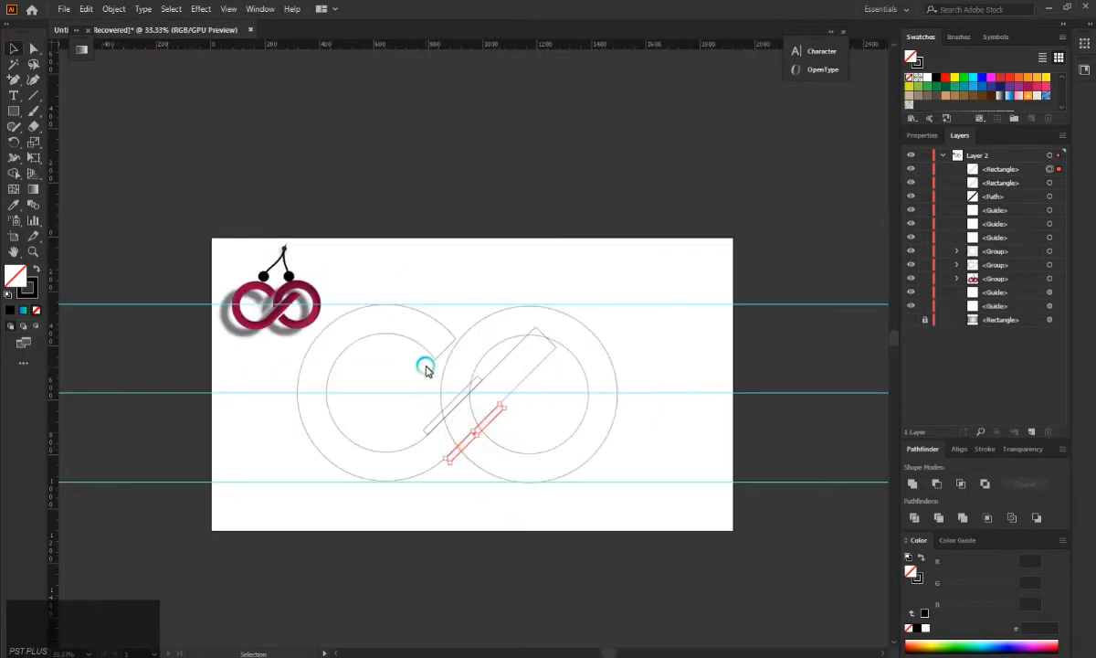
Using Shape Builder on both rings and thin rectangles, remove the rectangles and the right ring parts they cover, leaving gaps beside the bar.
click(392, 360)
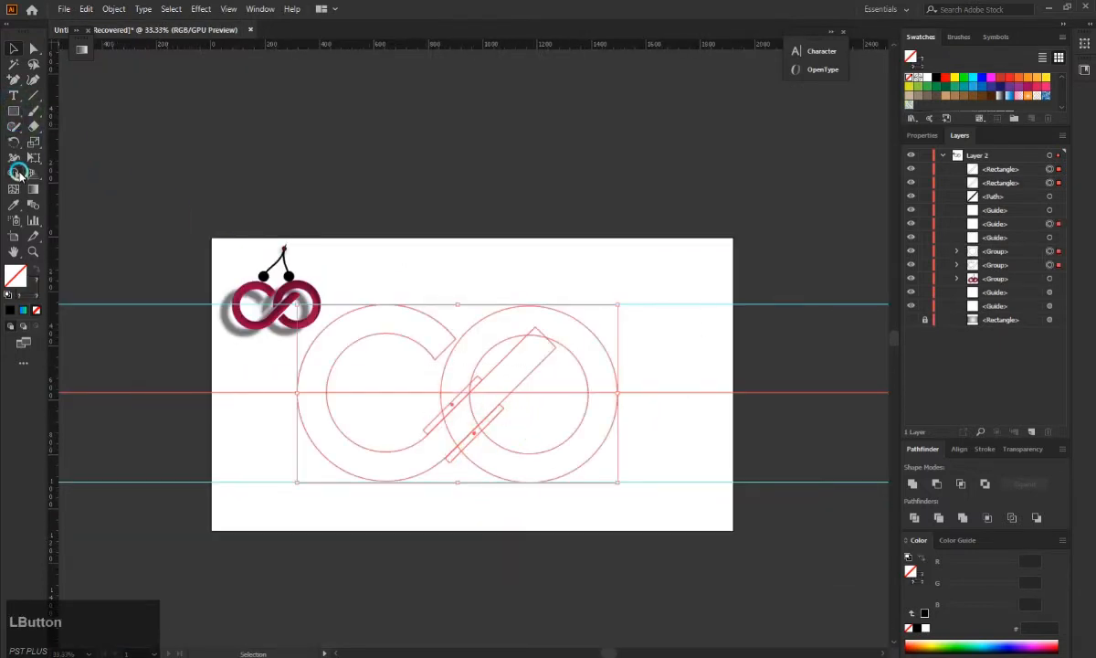
click(17, 172)
scroll(402, 457, up, 3)
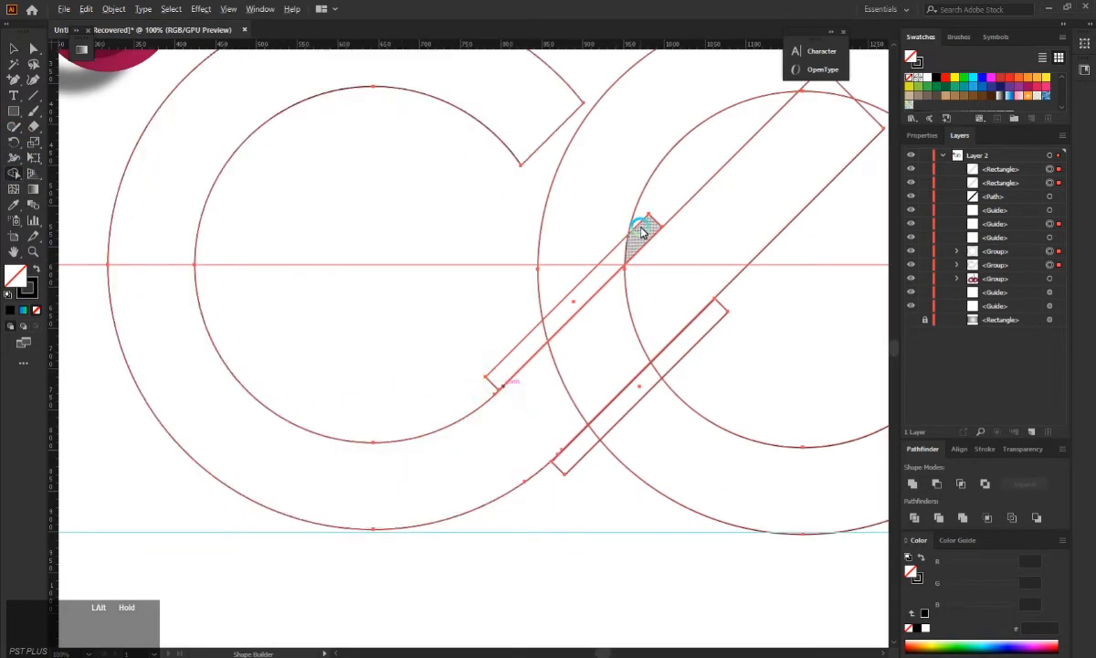
alt+click(626, 253)
drag(556, 325, 529, 358)
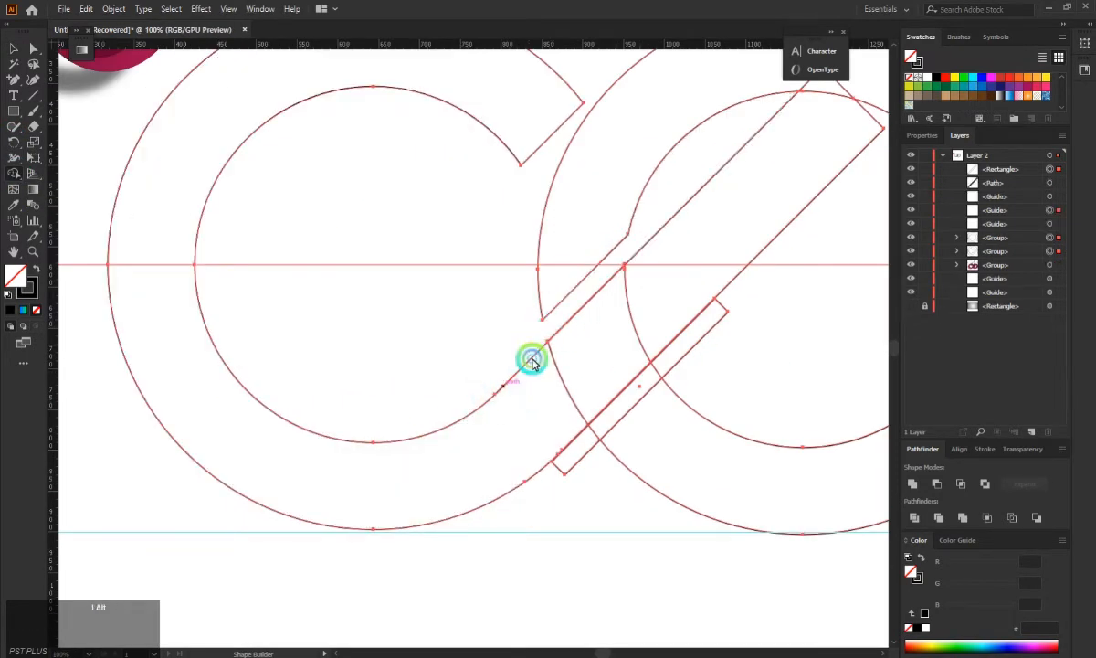
drag(668, 361, 637, 391)
drag(604, 426, 567, 459)
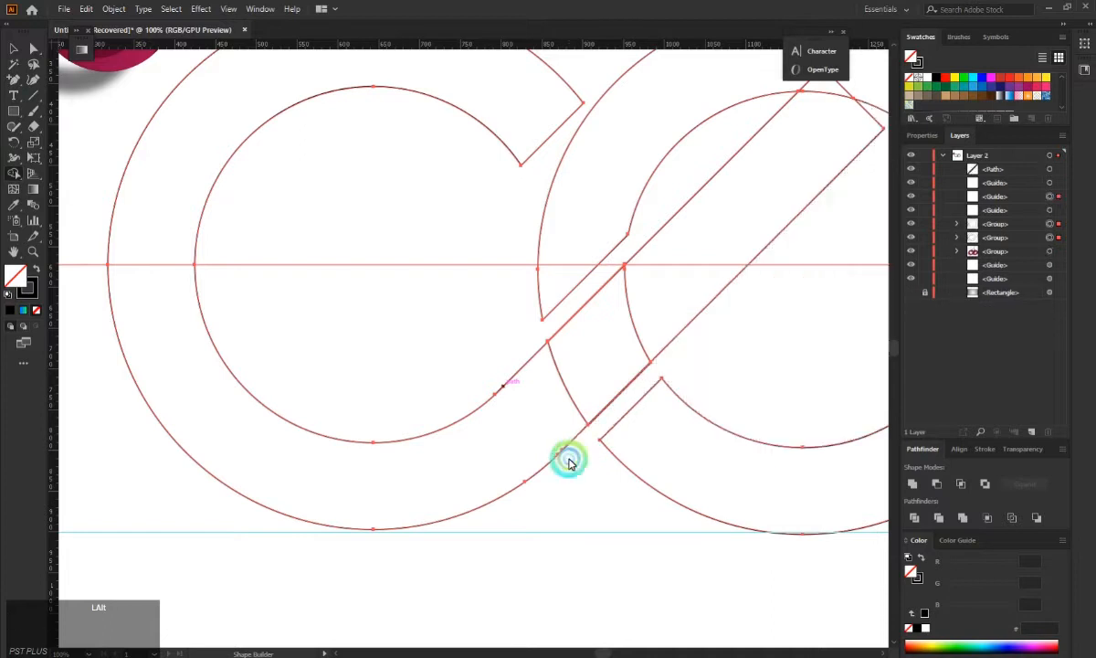
scroll(567, 460, down, 3)
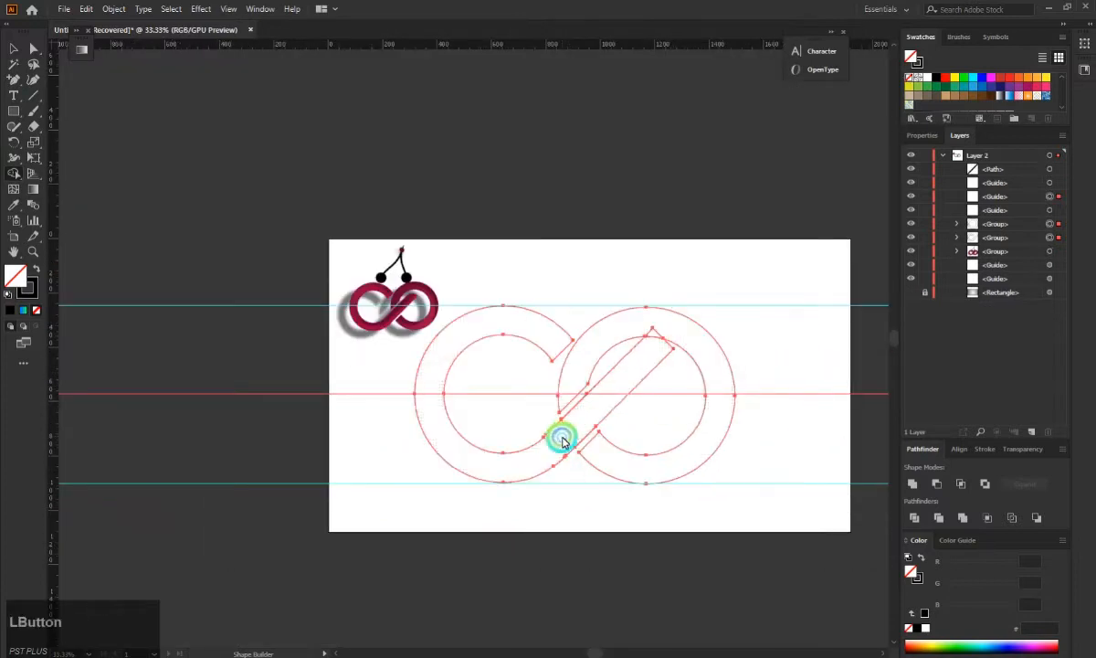
Try to shorten the diagonal bar by moving its two upper end corners inward along the bar, and undo the move.
scroll(646, 352, up, 3)
scroll(661, 340, up, 2)
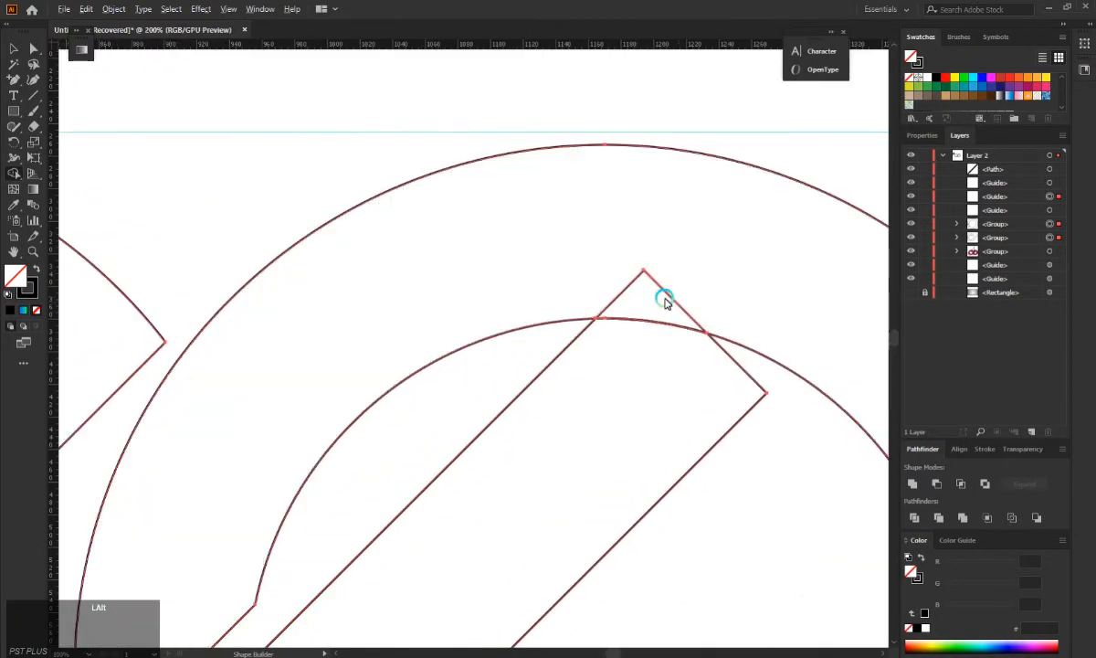
scroll(653, 338, up, 2)
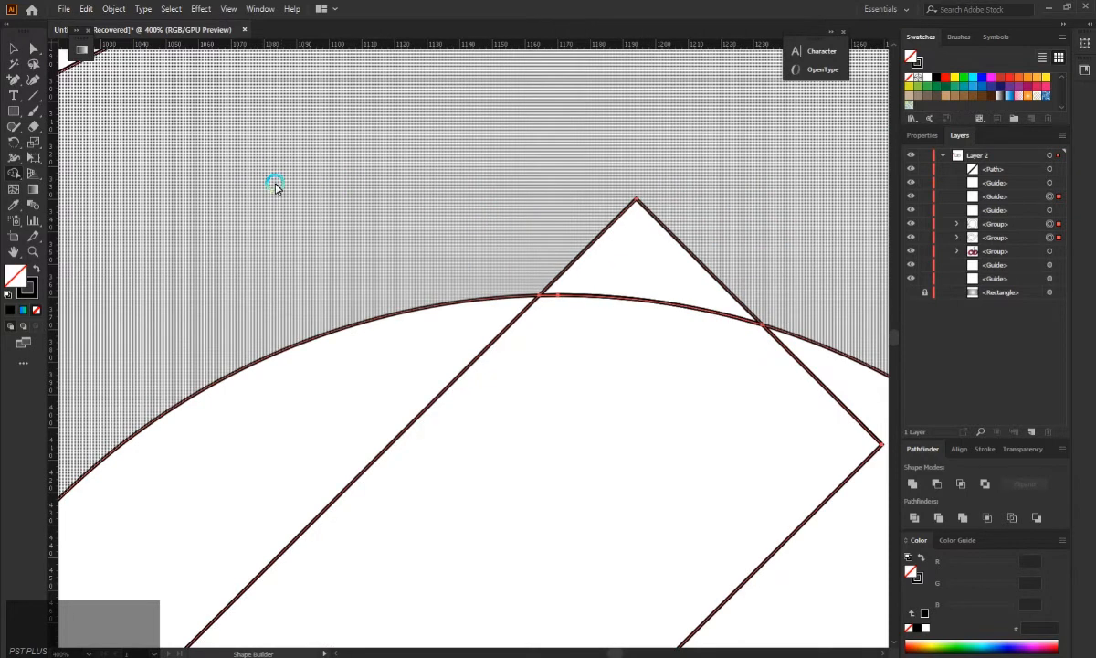
scroll(281, 196, down, 3)
click(10, 50)
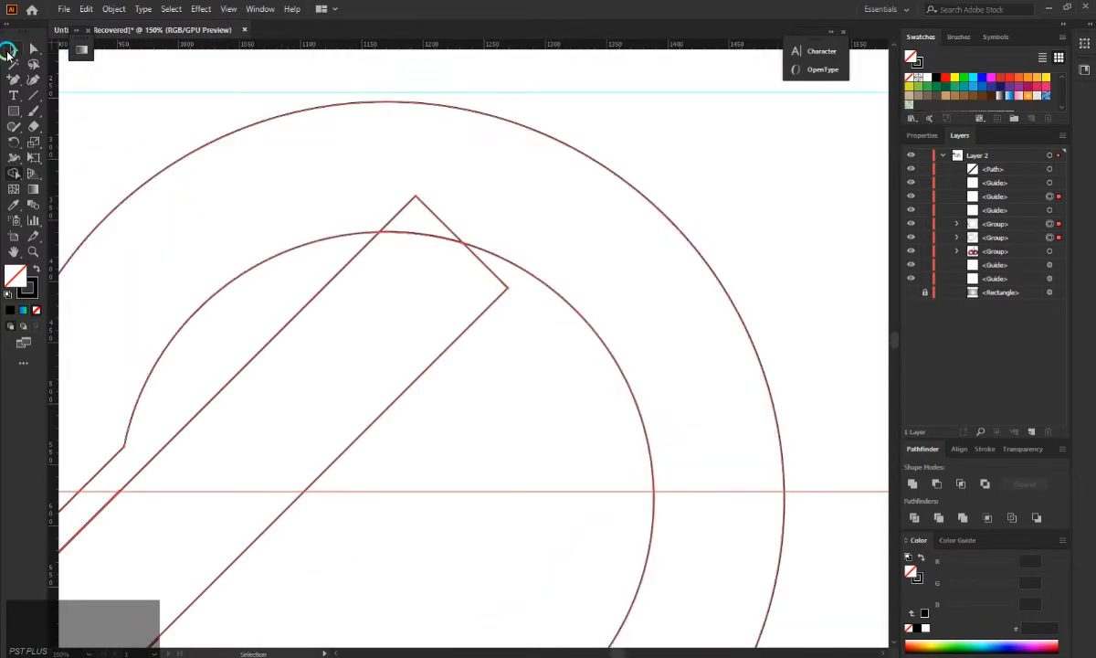
click(28, 47)
click(639, 139)
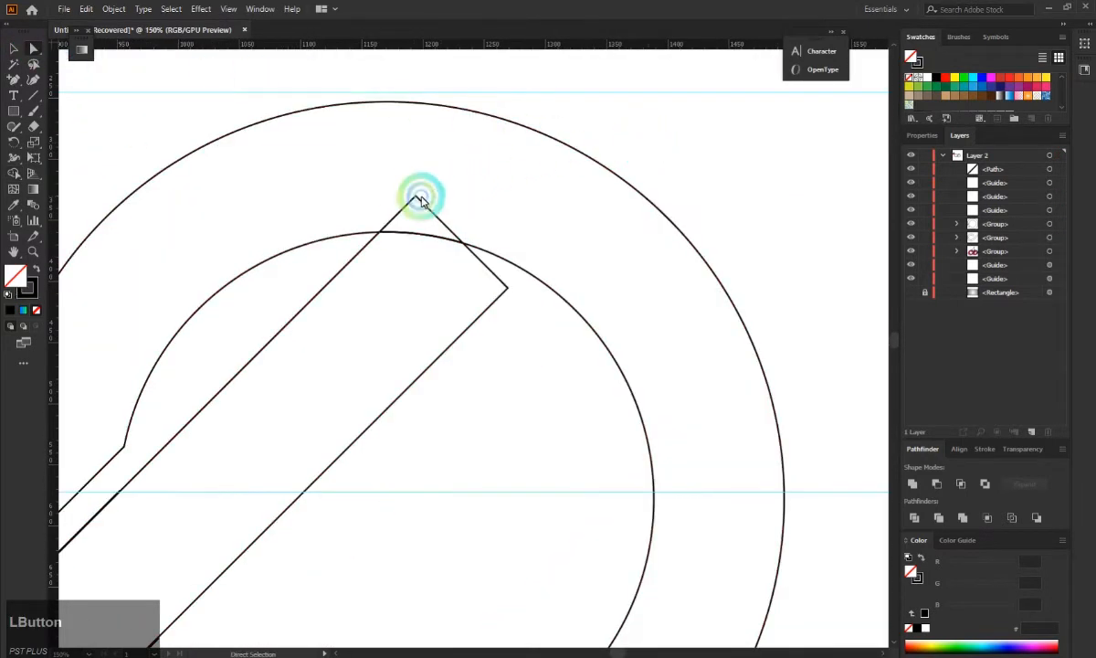
click(416, 198)
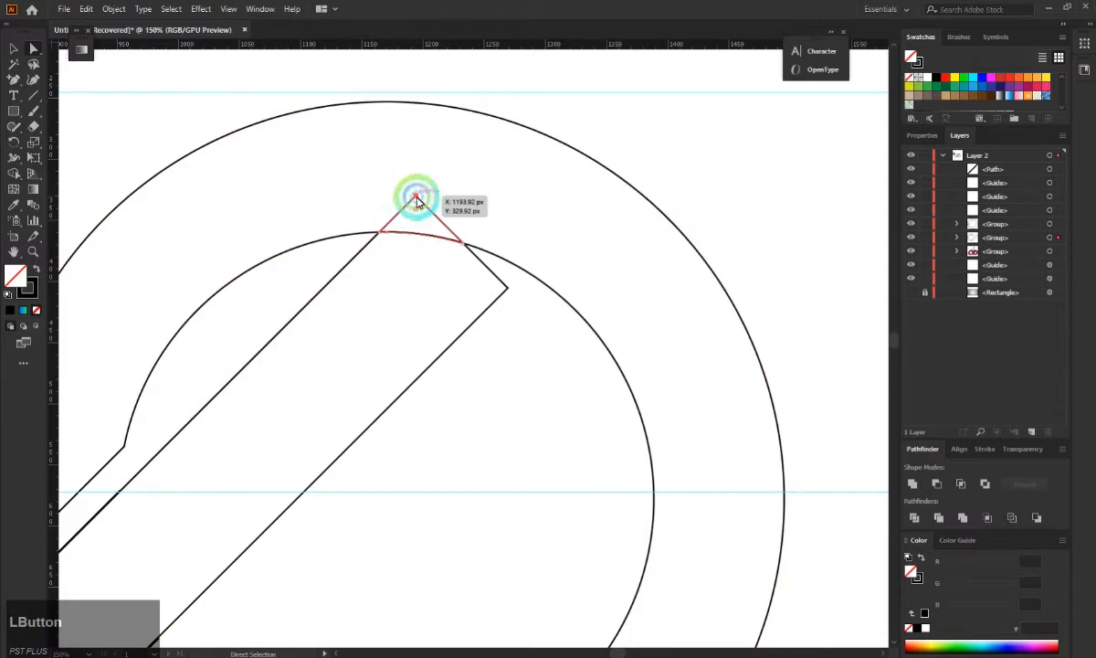
shift+click(505, 288)
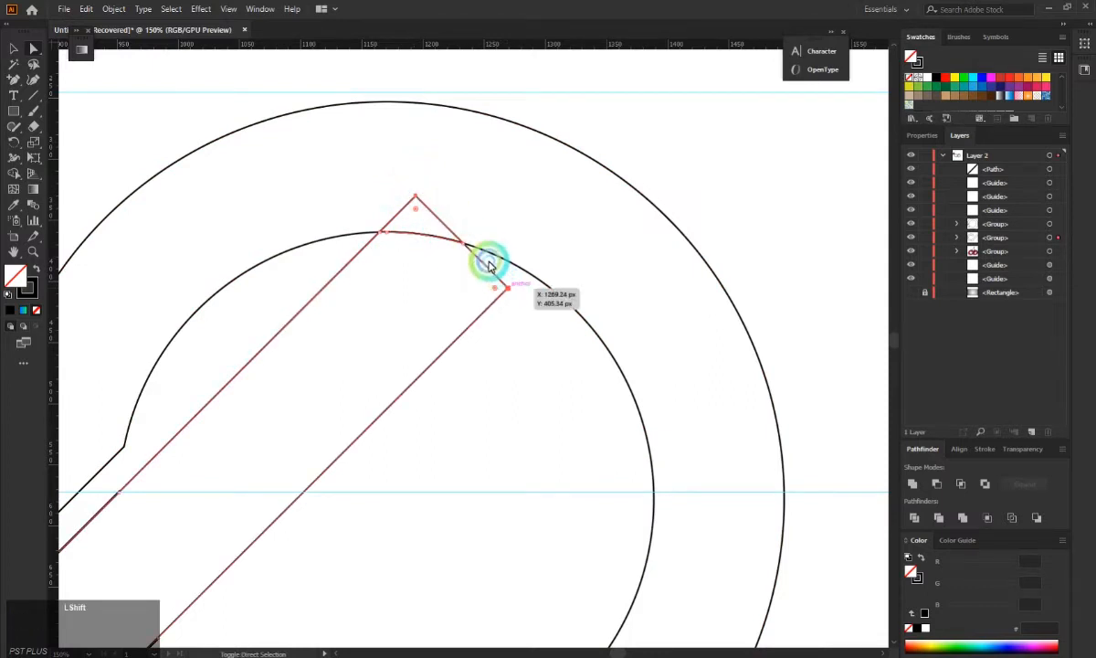
drag(483, 264, 462, 285)
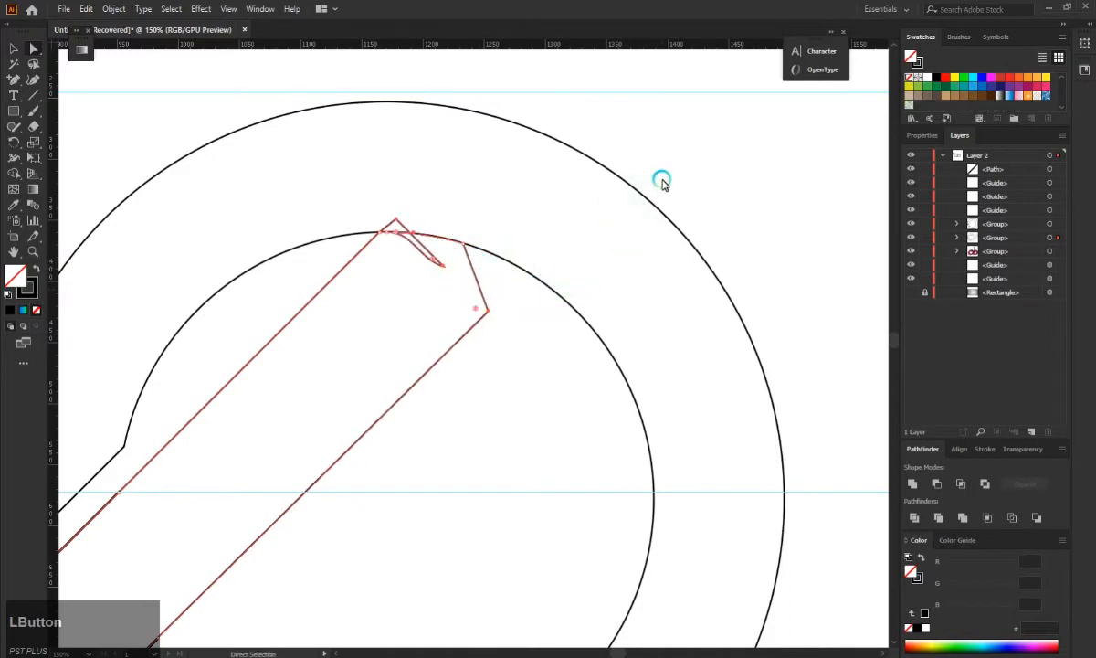
key(ctrl+z)
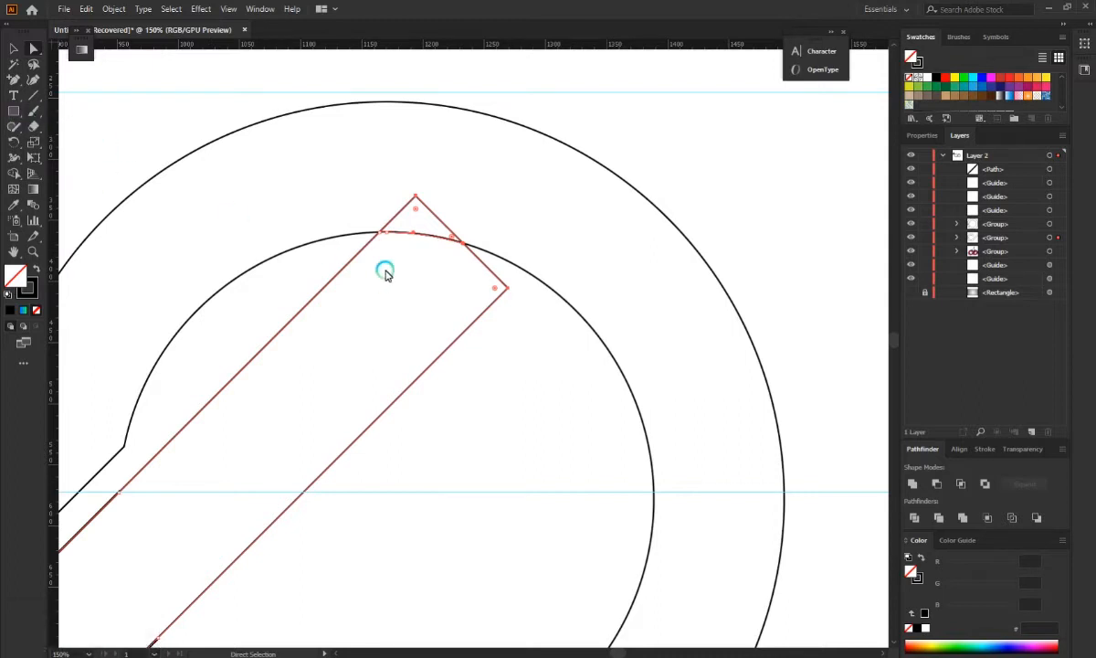
Move the diagonal bar's upper end points inward along the bar, inside the right ring's inner edge.
click(241, 135)
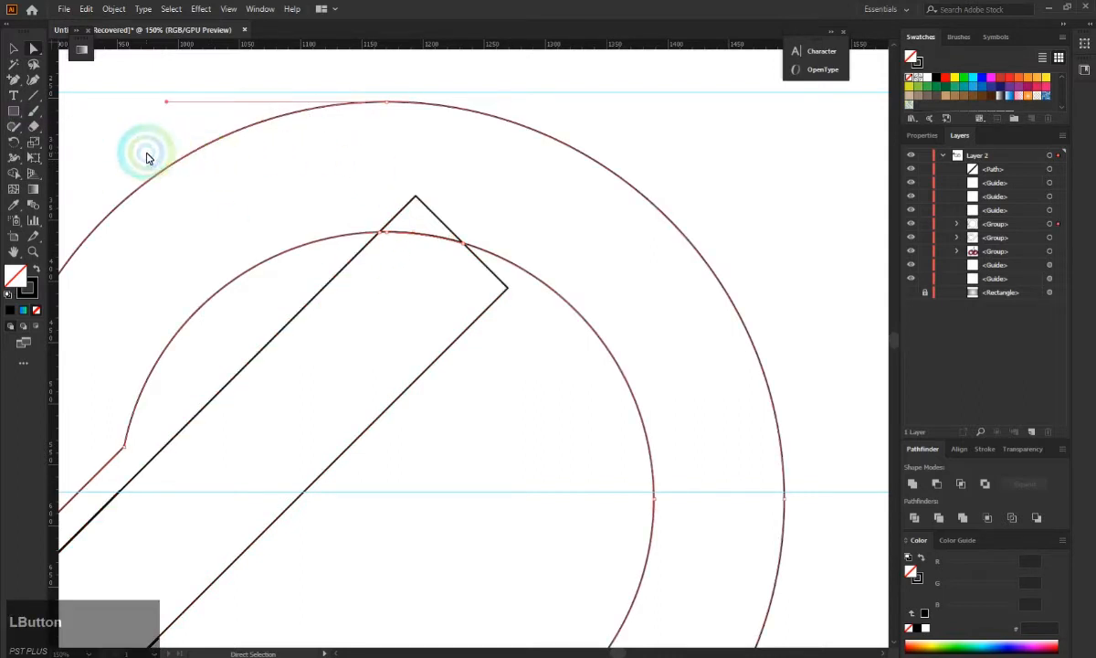
drag(491, 275, 370, 265)
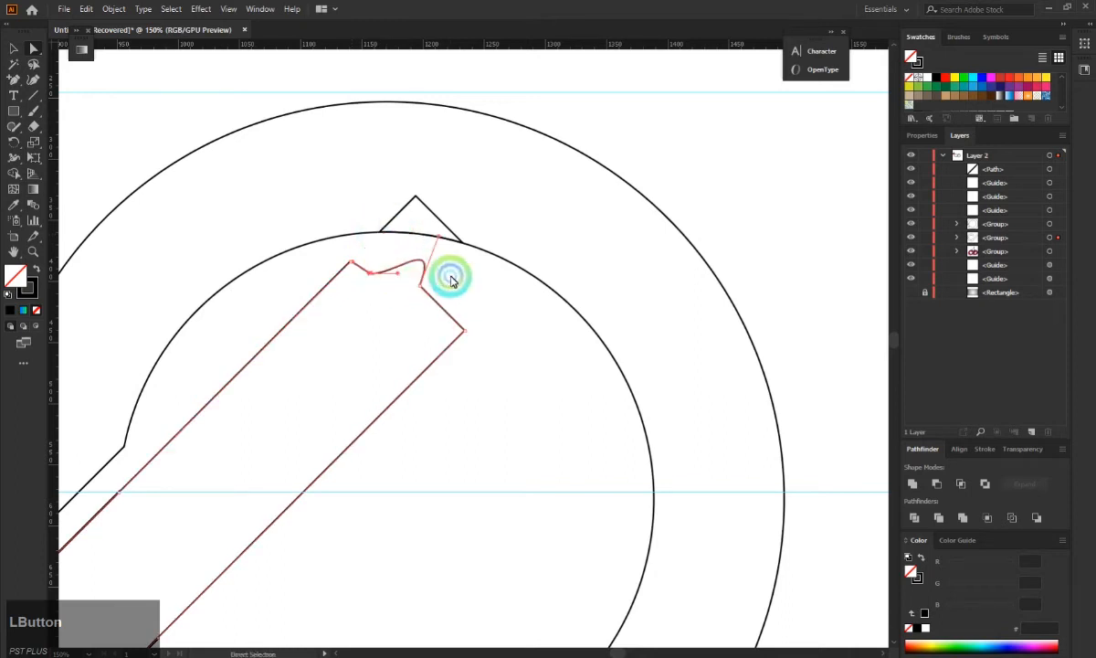
click(411, 282)
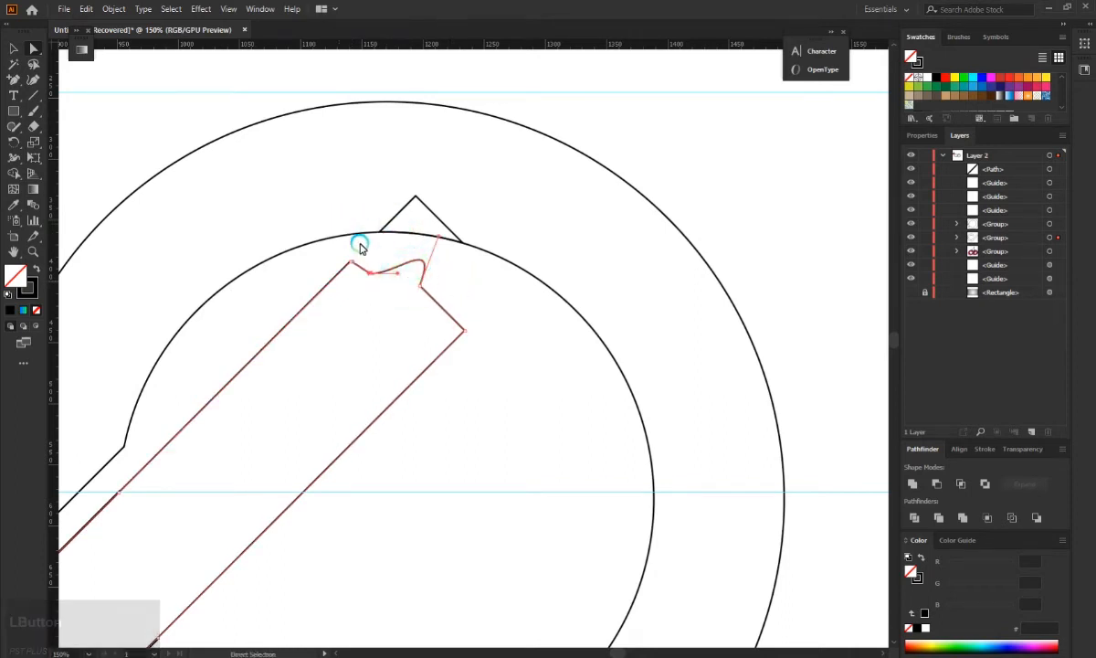
Draw a line across the diagonal bar just below its distorted end and remove everything beyond it, including the line's overhanging ends, with Shape Builder.
click(26, 95)
drag(322, 274, 430, 378)
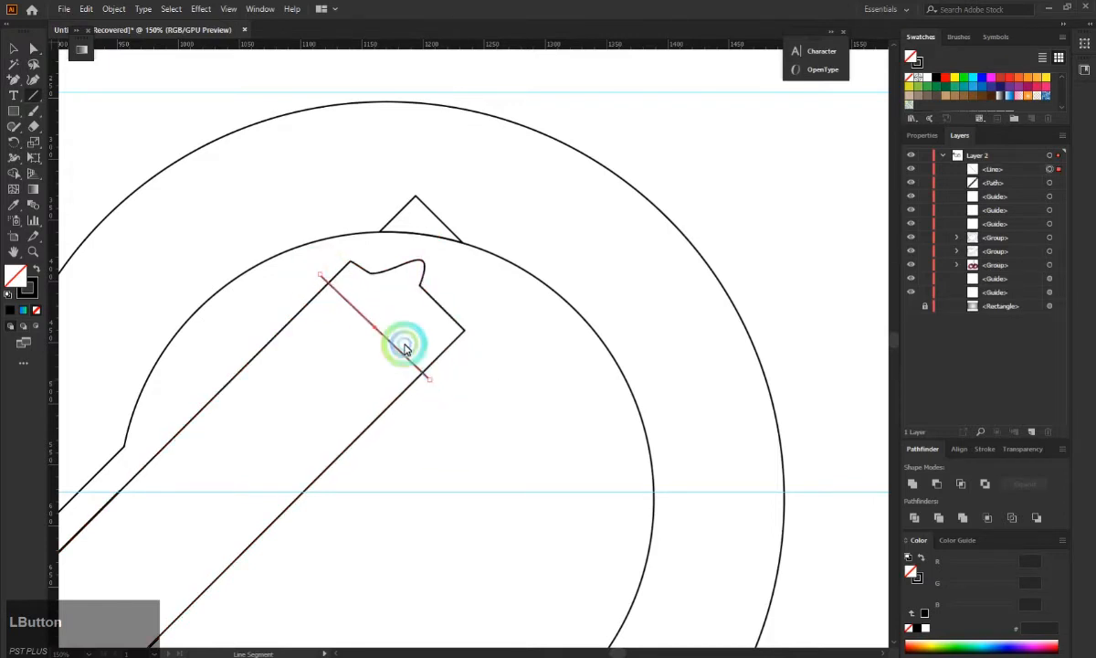
click(13, 47)
drag(520, 407, 372, 357)
click(12, 189)
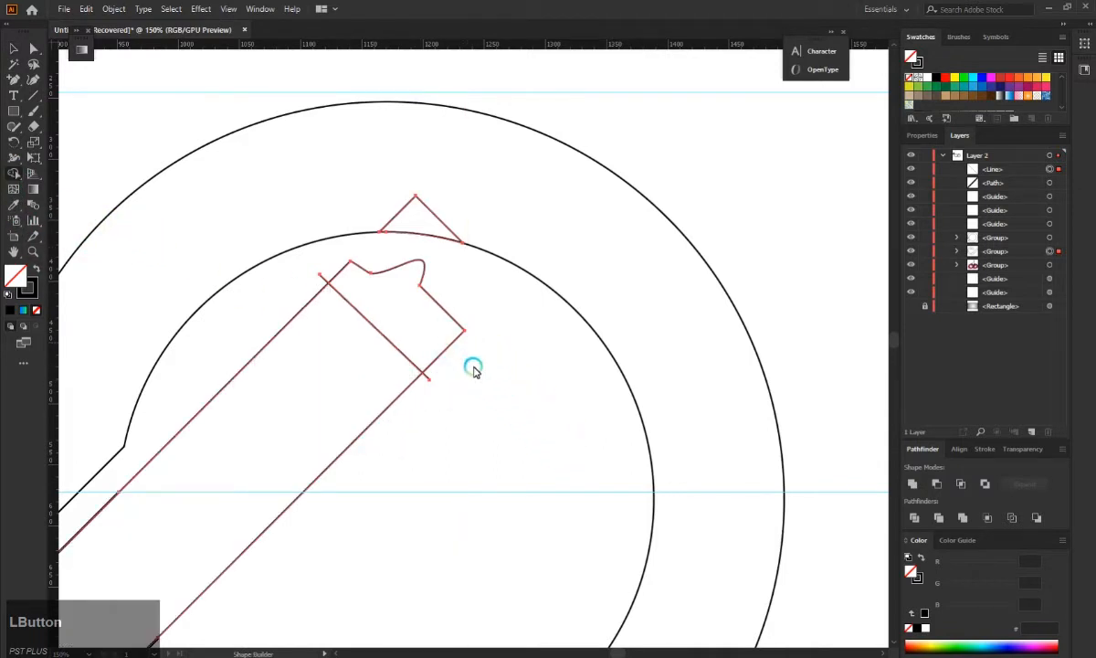
drag(473, 359, 417, 314)
drag(345, 179, 431, 215)
alt+click(427, 219)
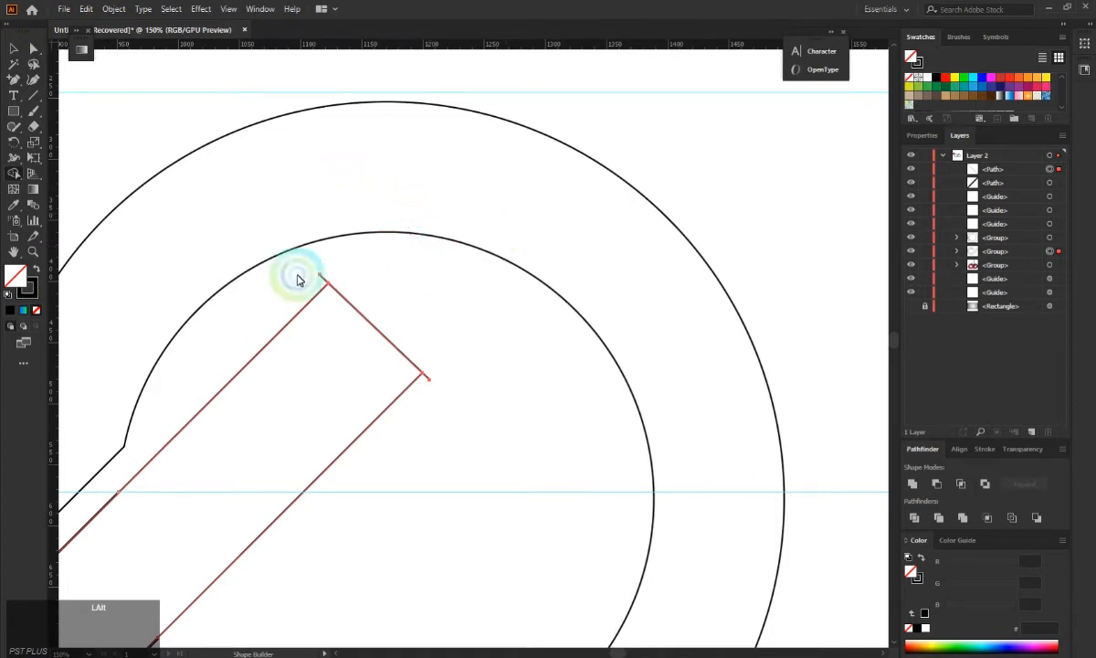
drag(433, 367, 427, 381)
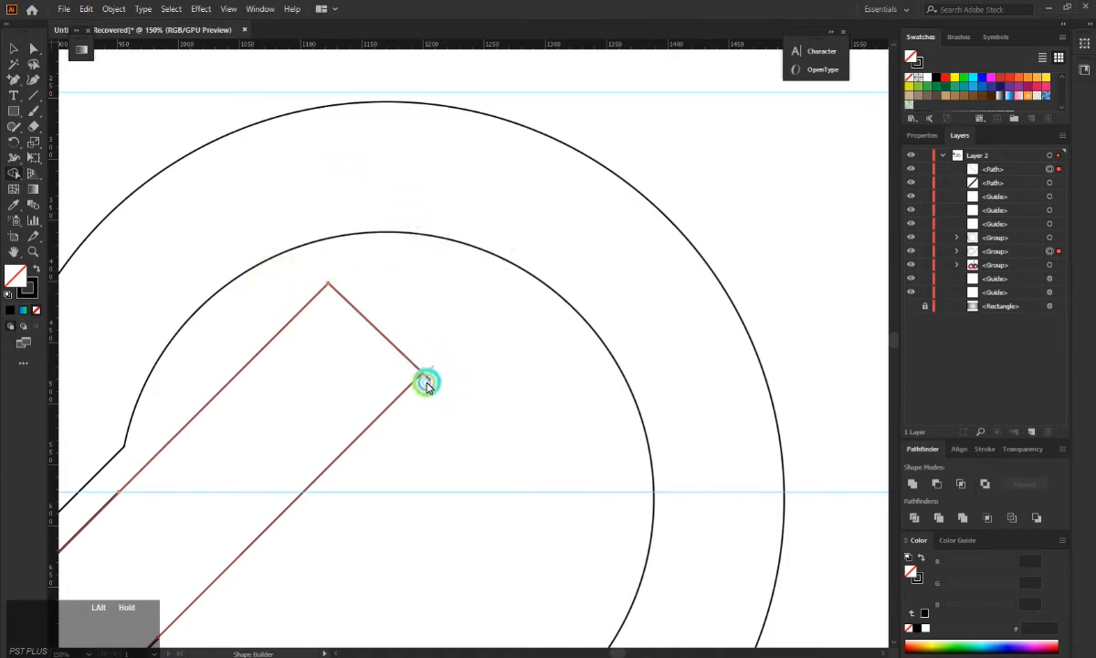
Extend the diagonal bar's upper end outward along its direction, past the right ring's inner edge.
scroll(425, 391, down, 5)
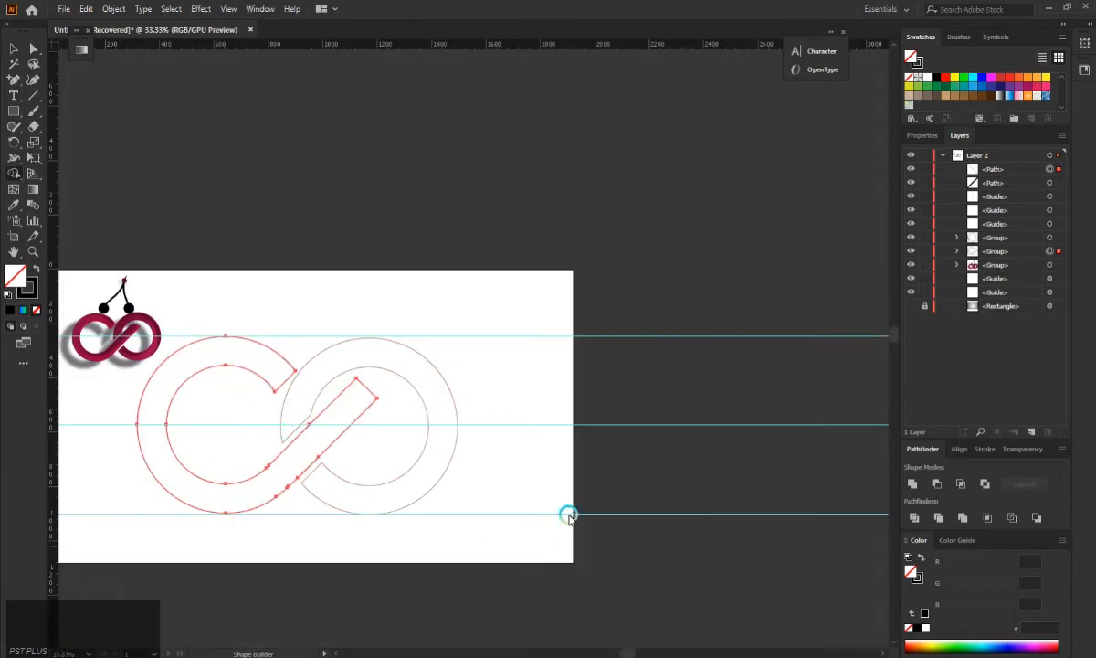
scroll(521, 428, up, 3)
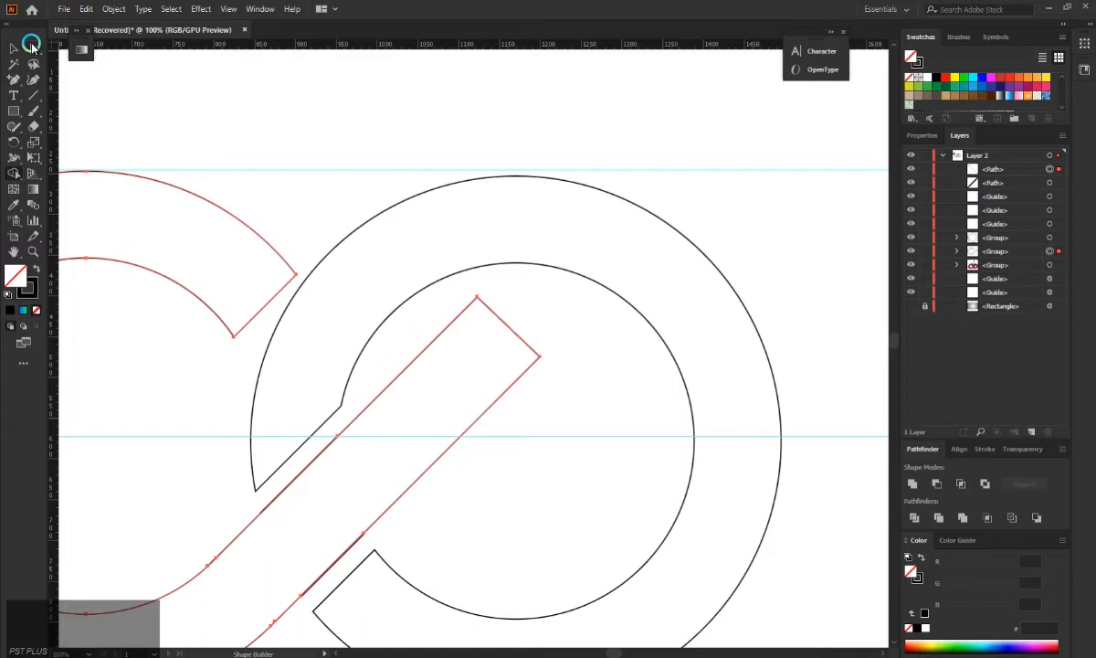
click(32, 46)
click(477, 291)
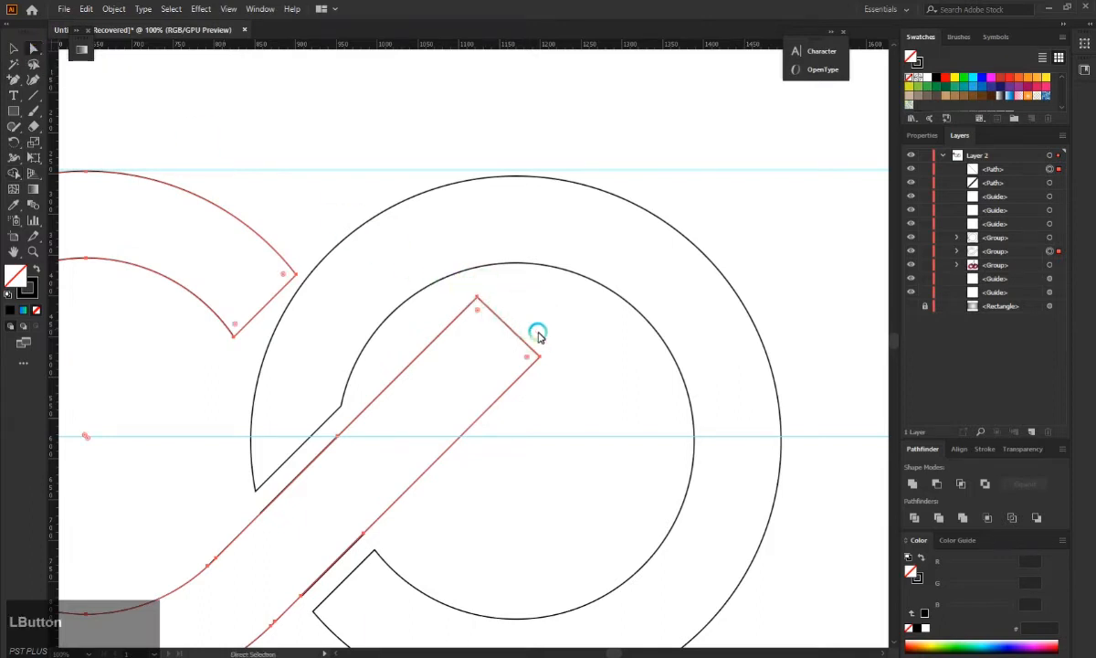
drag(469, 293, 564, 290)
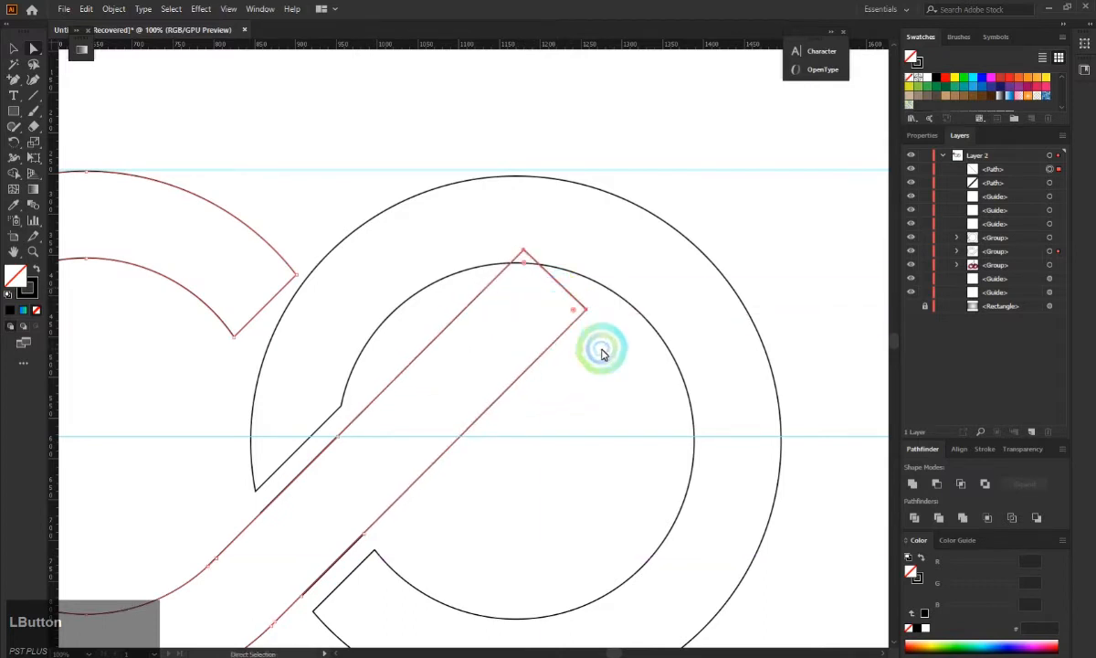
Try to shift only the bar's end line back inward, and undo this shift and the preceding extension.
click(599, 354)
click(523, 252)
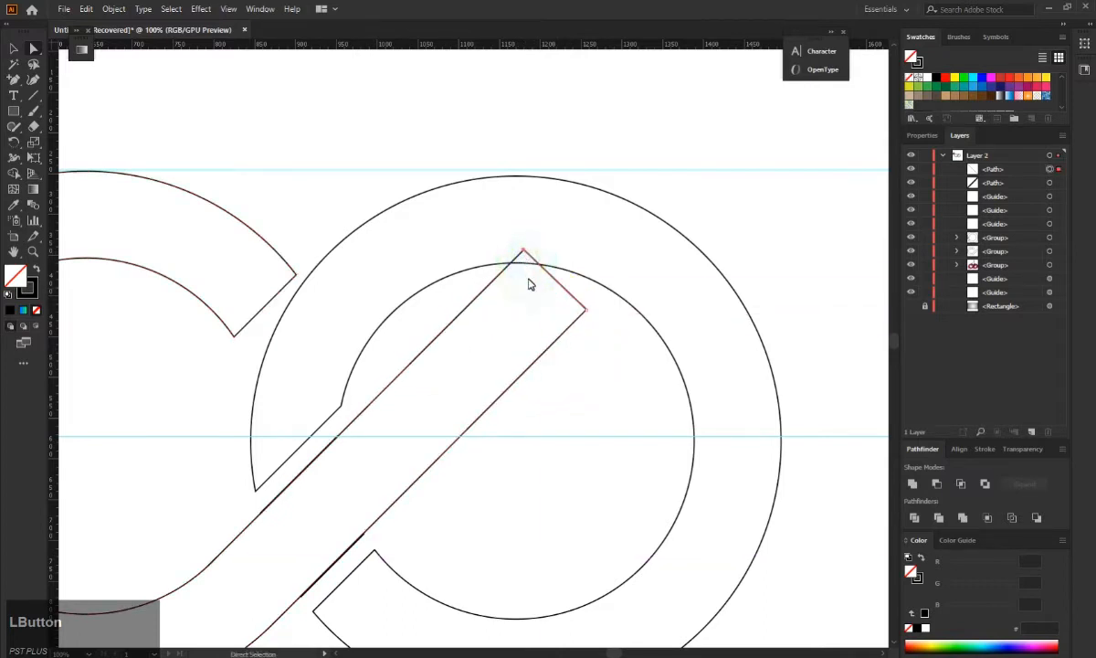
scroll(523, 274, up, 5)
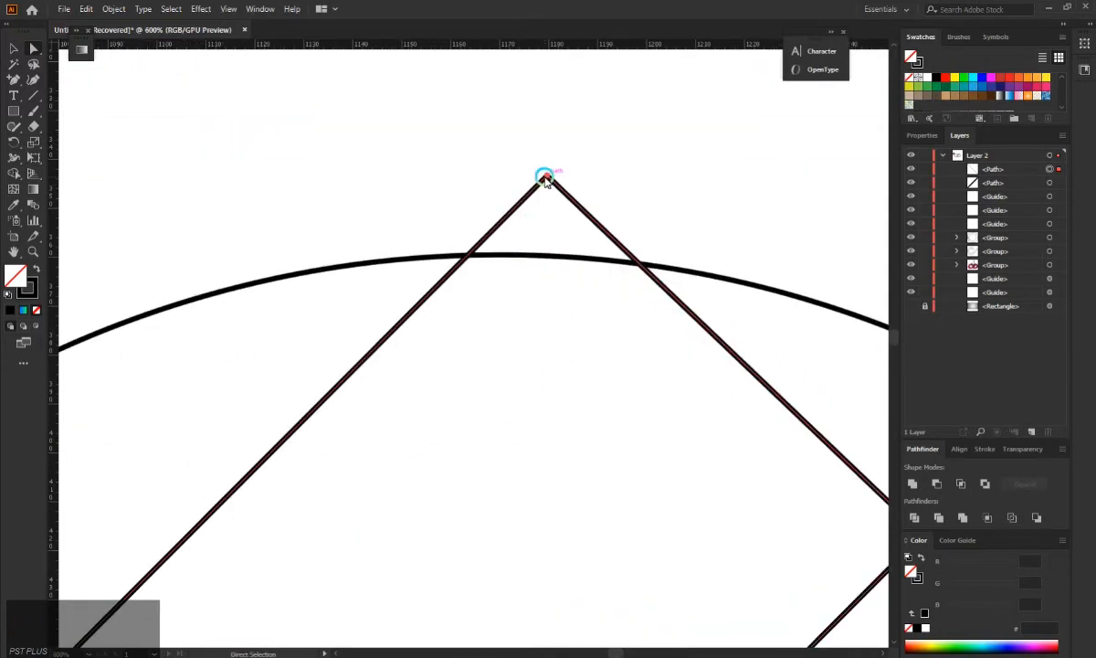
click(564, 193)
scroll(560, 190, down, 3)
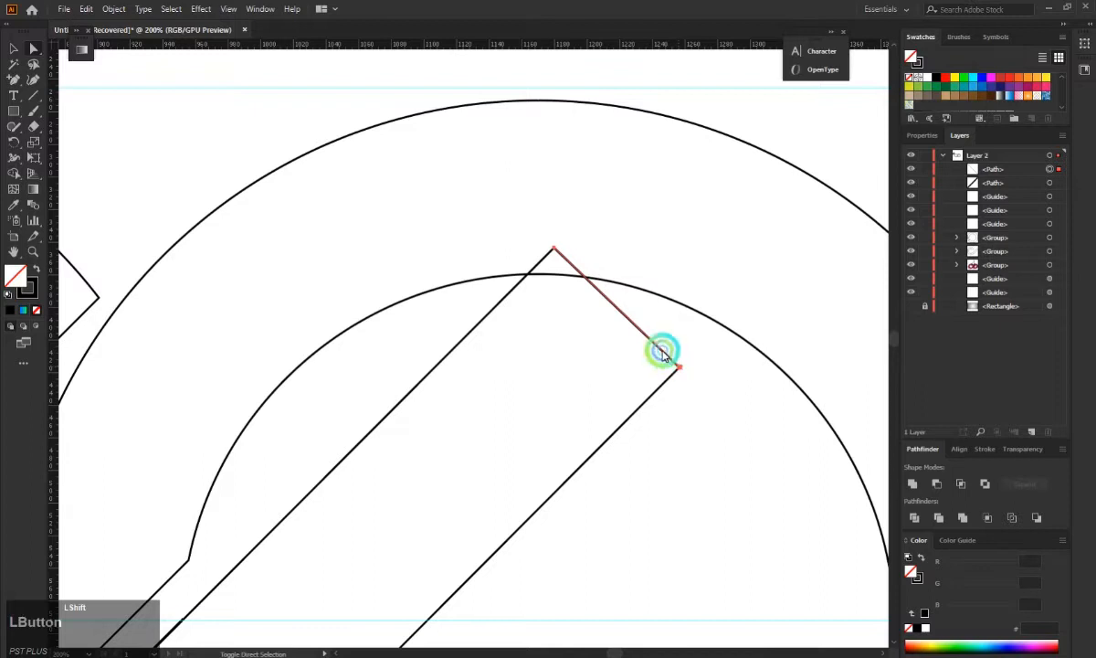
drag(664, 355, 655, 320)
key(ctrl)
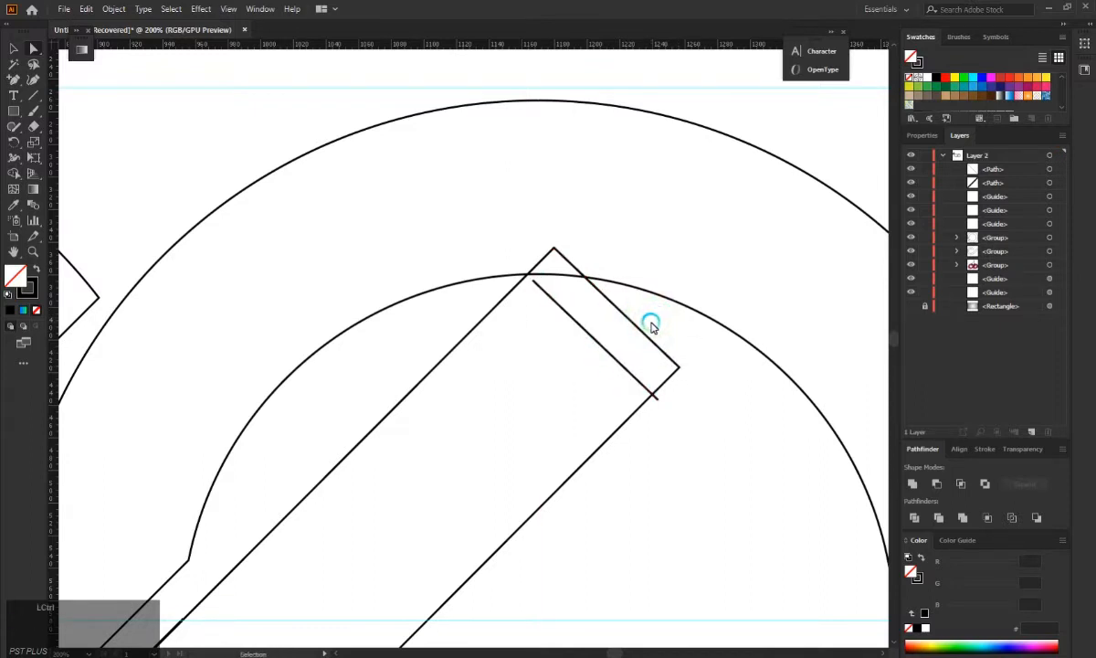
key(ctrl+z)
key(ctrl+z)
Extend both corners of the diagonal bar's upper end along the bar to just inside the right ring's inner edge.
click(463, 338)
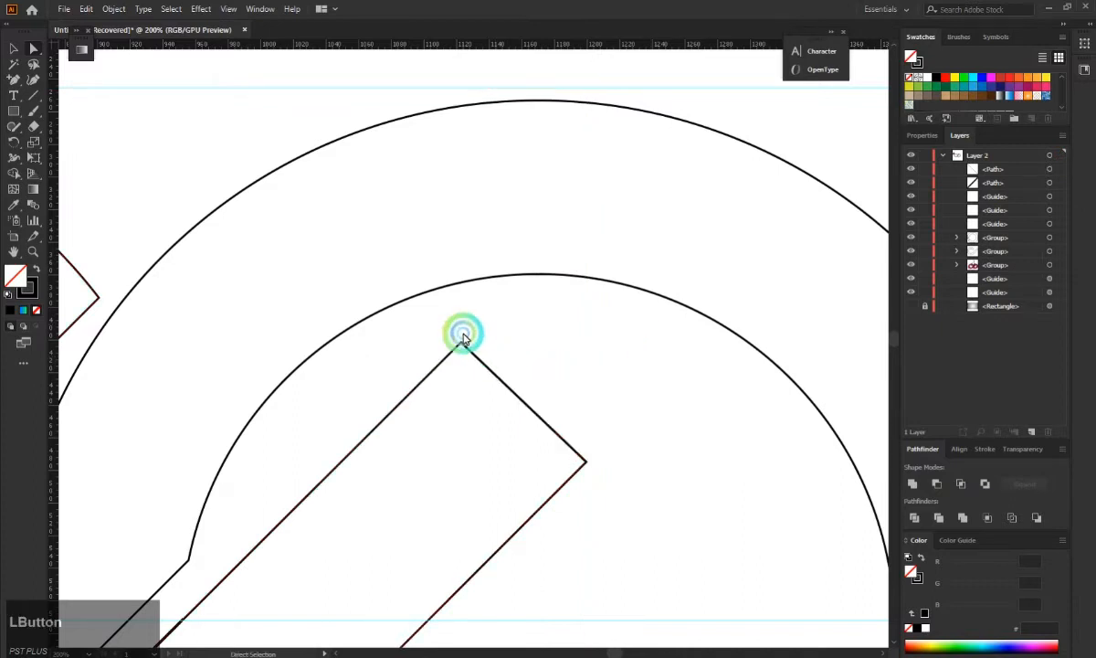
drag(433, 325, 660, 487)
drag(511, 386, 575, 320)
Round the upper corner of the diagonal bar's end so it curves parallel to the right ring's inner edge.
drag(527, 291, 551, 289)
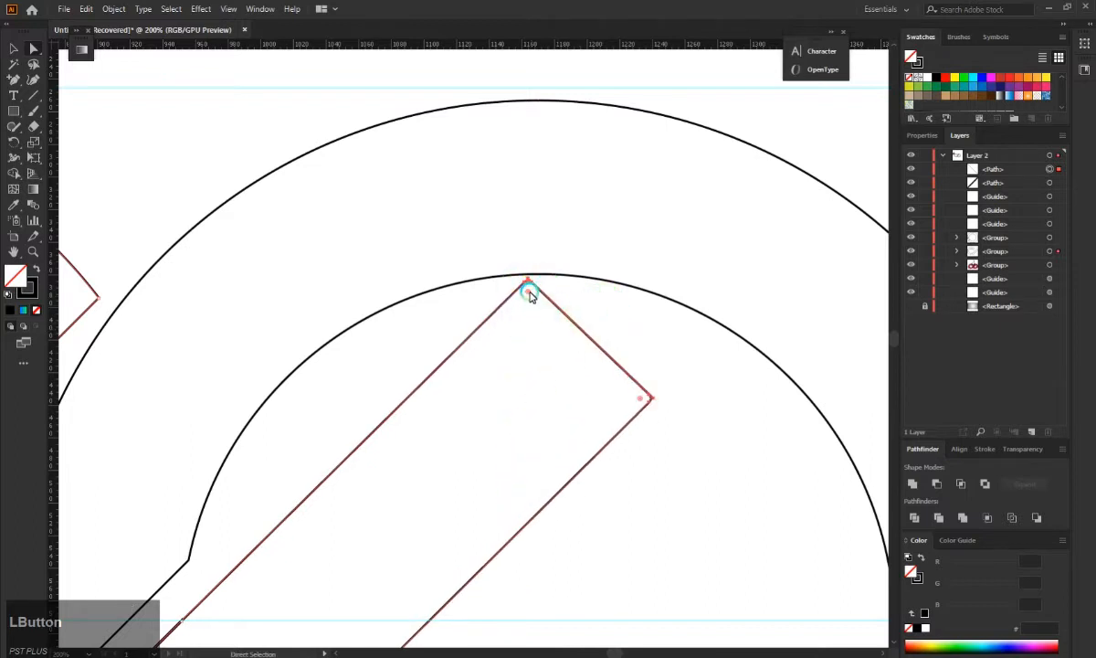
click(580, 298)
click(530, 285)
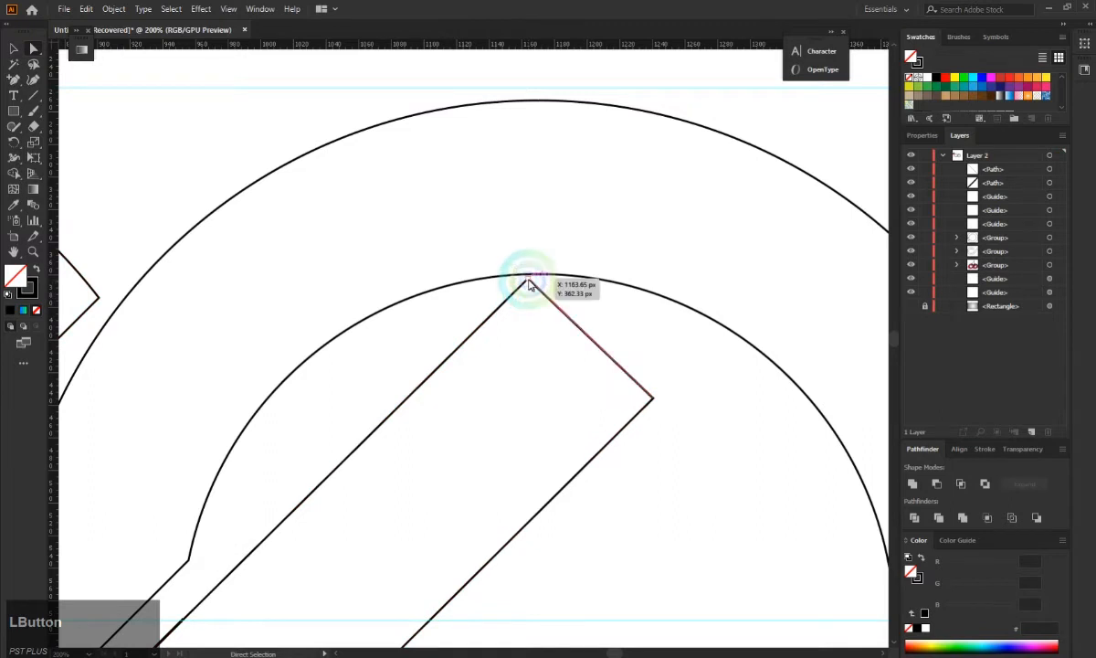
click(521, 288)
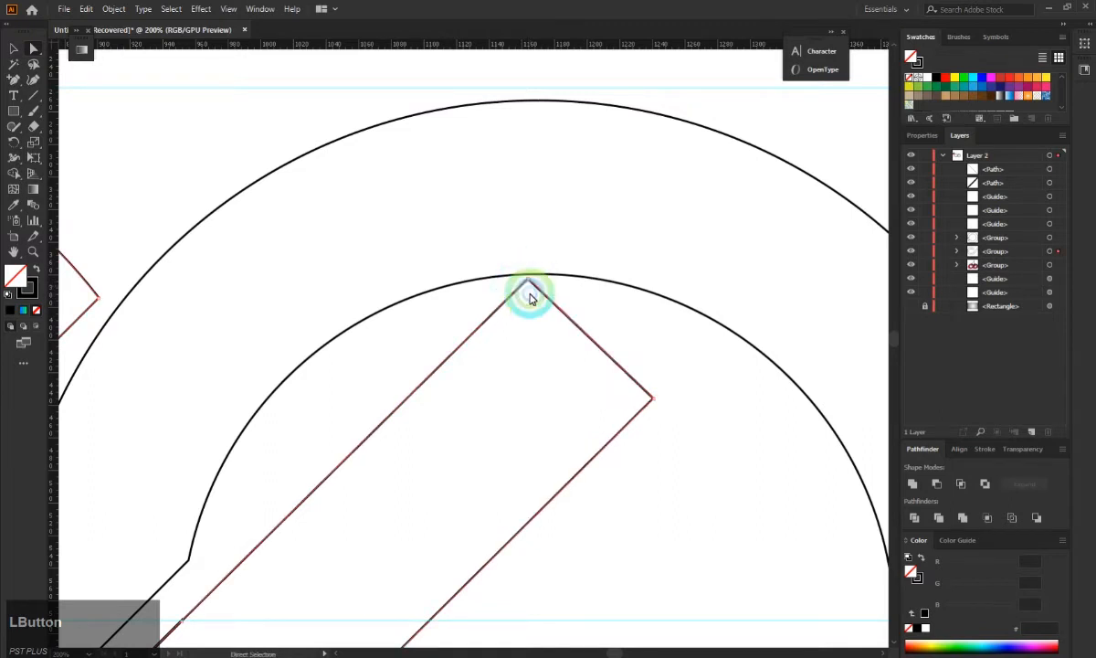
click(528, 278)
drag(529, 293, 491, 592)
Delete the leftover line between the bar's rounded end and the right ring's inner edge.
alt+scroll(418, 463, down, 4)
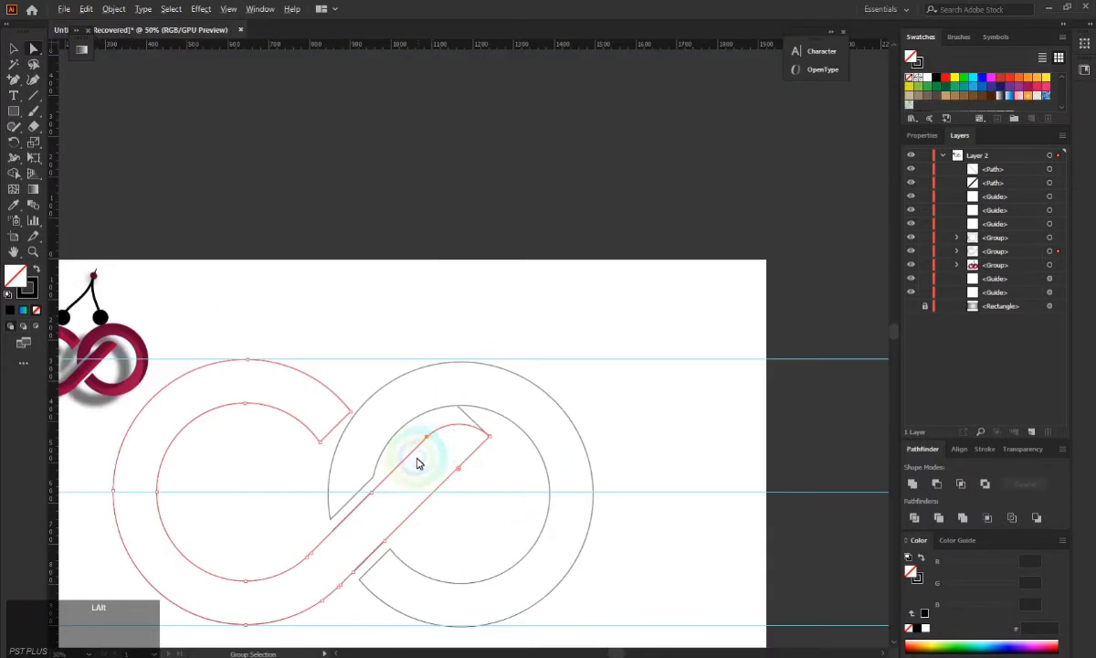
drag(467, 417, 512, 436)
key(BackSpace)
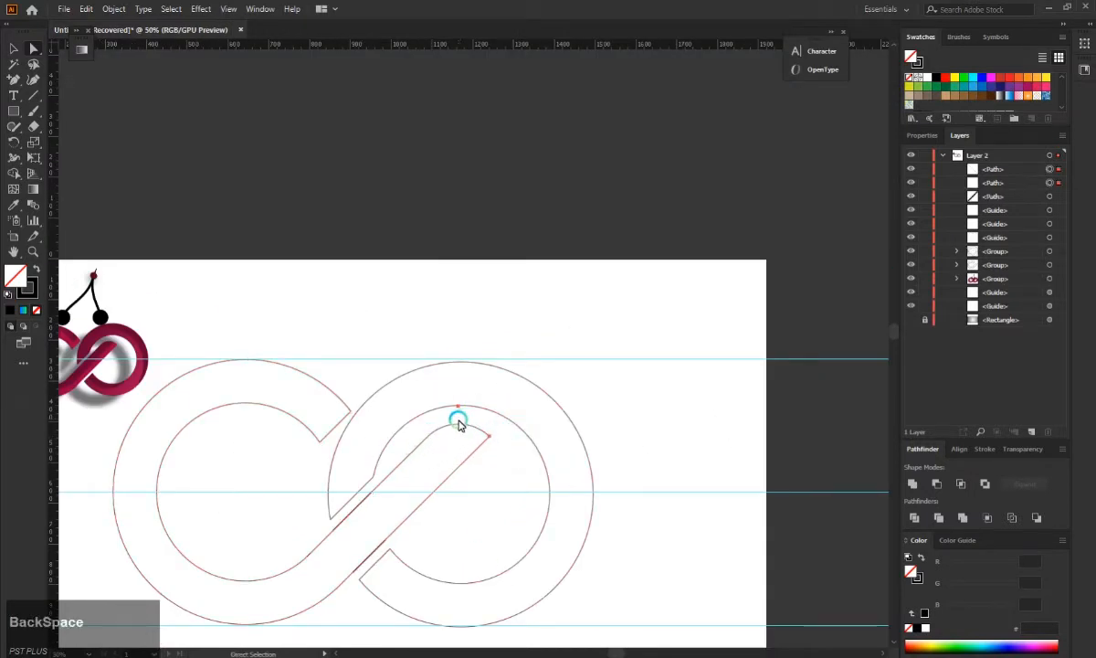
key(BackSpace)
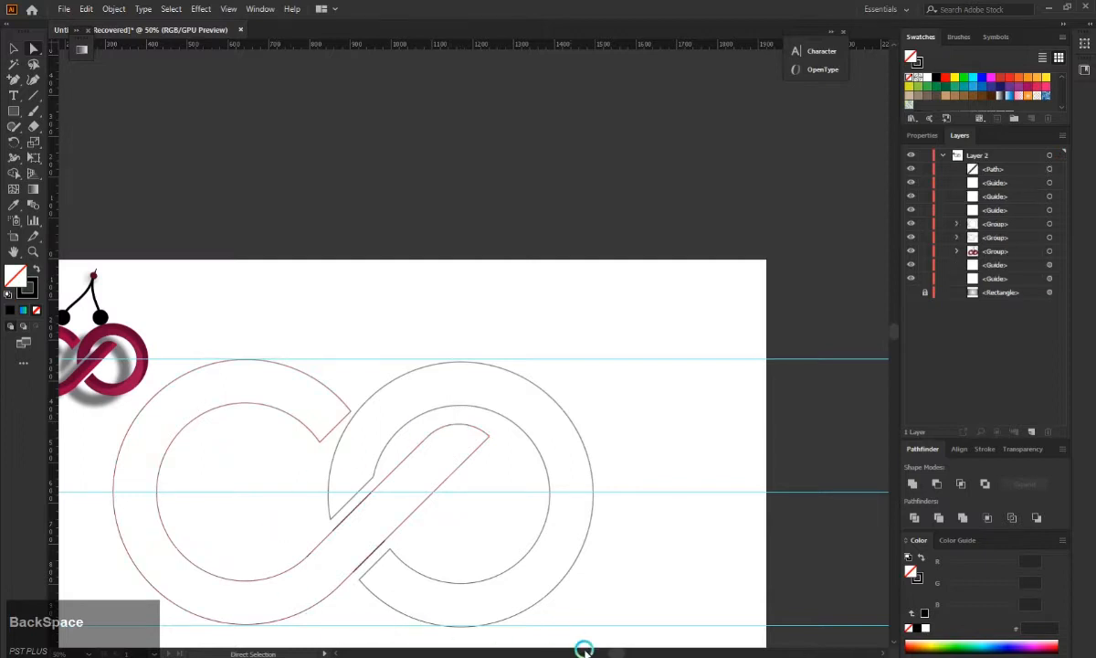
Divide the right ring group with Pathfinder and delete the stray line segments lying along both edges of the diagonal bar.
click(620, 652)
scroll(573, 568, down, 3)
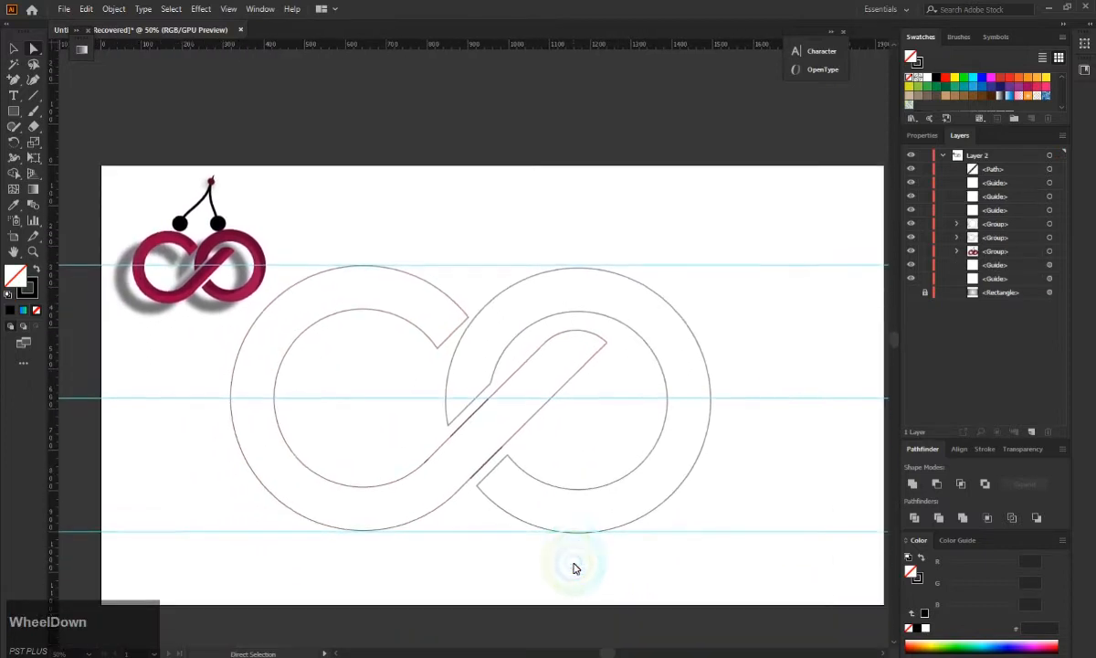
scroll(572, 551, down, 1)
scroll(569, 544, up, 1)
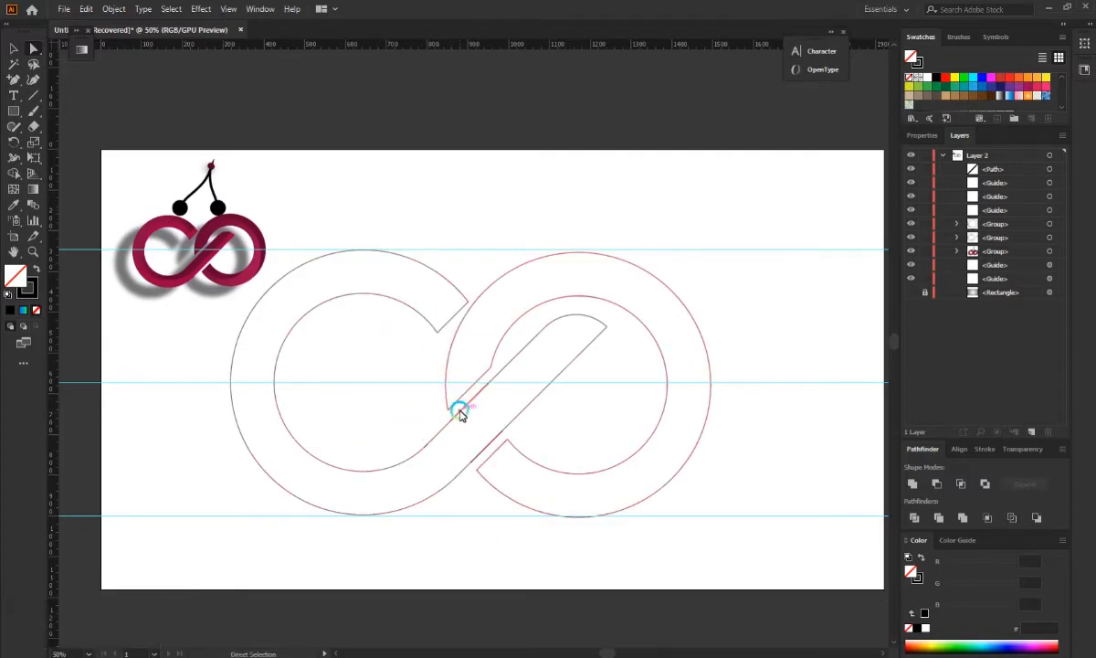
scroll(460, 414, up, 6)
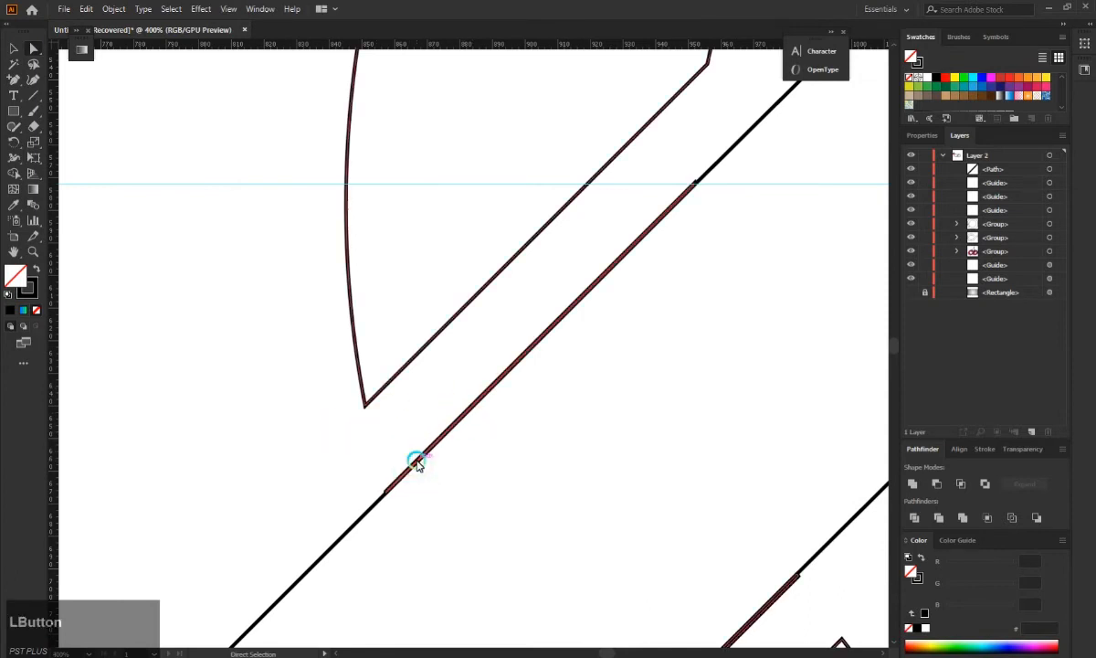
scroll(415, 463, down, 5)
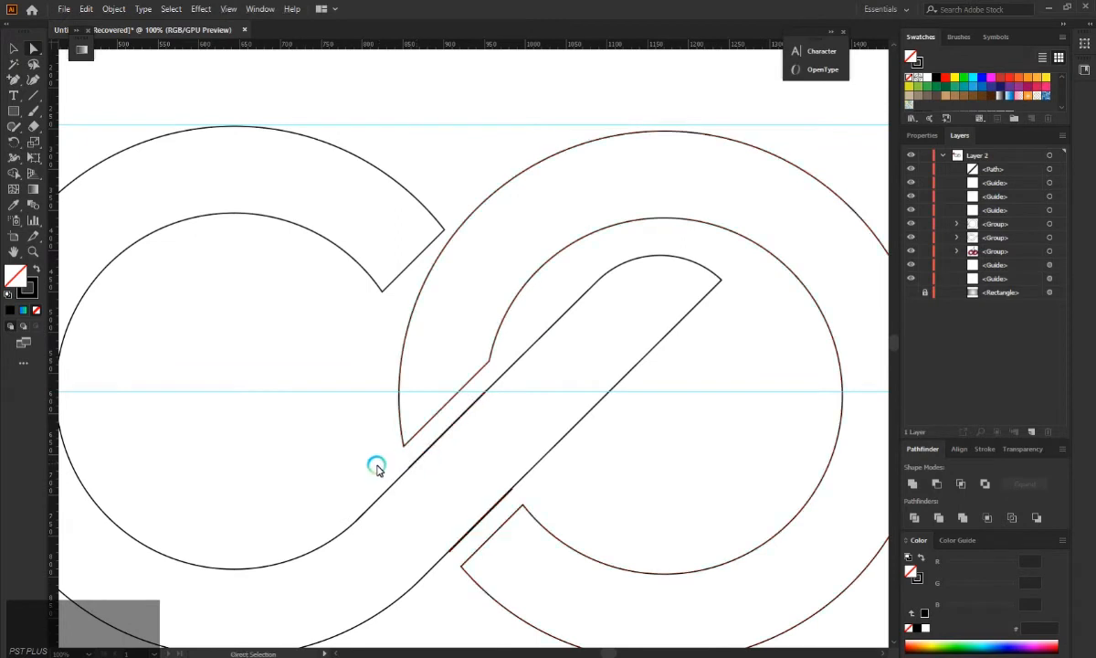
click(420, 460)
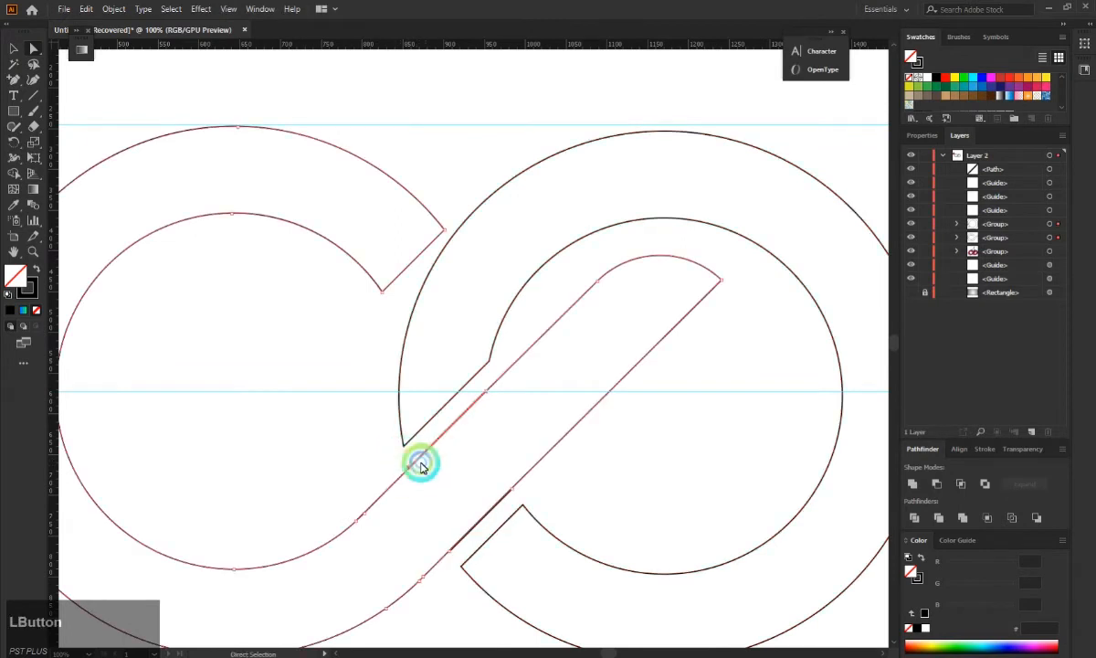
click(416, 438)
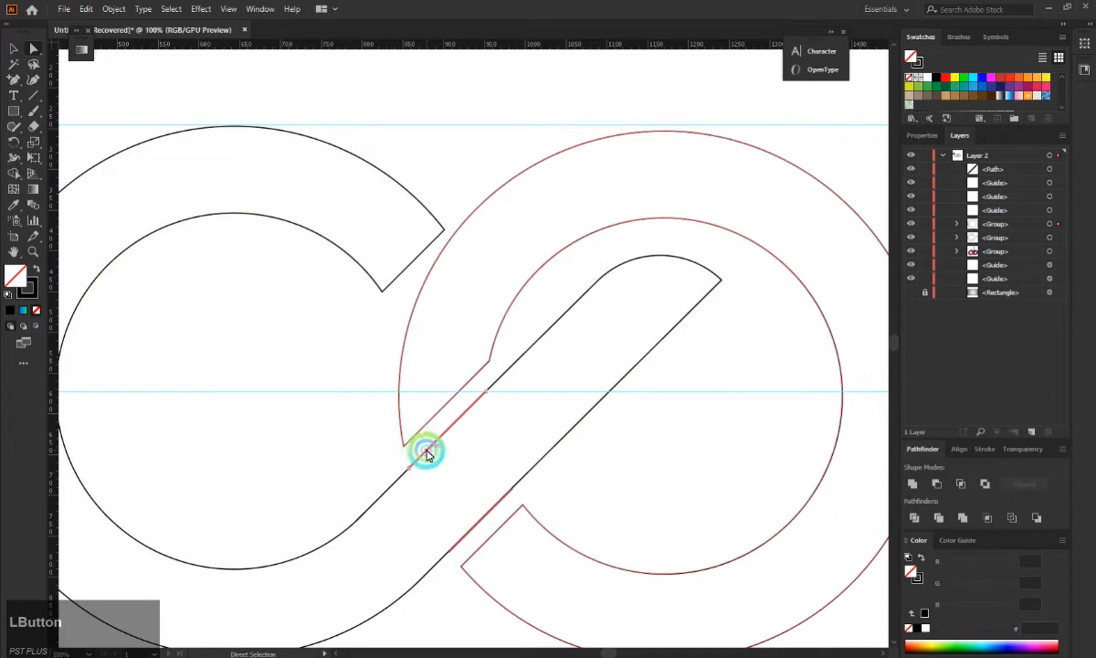
right_click(425, 450)
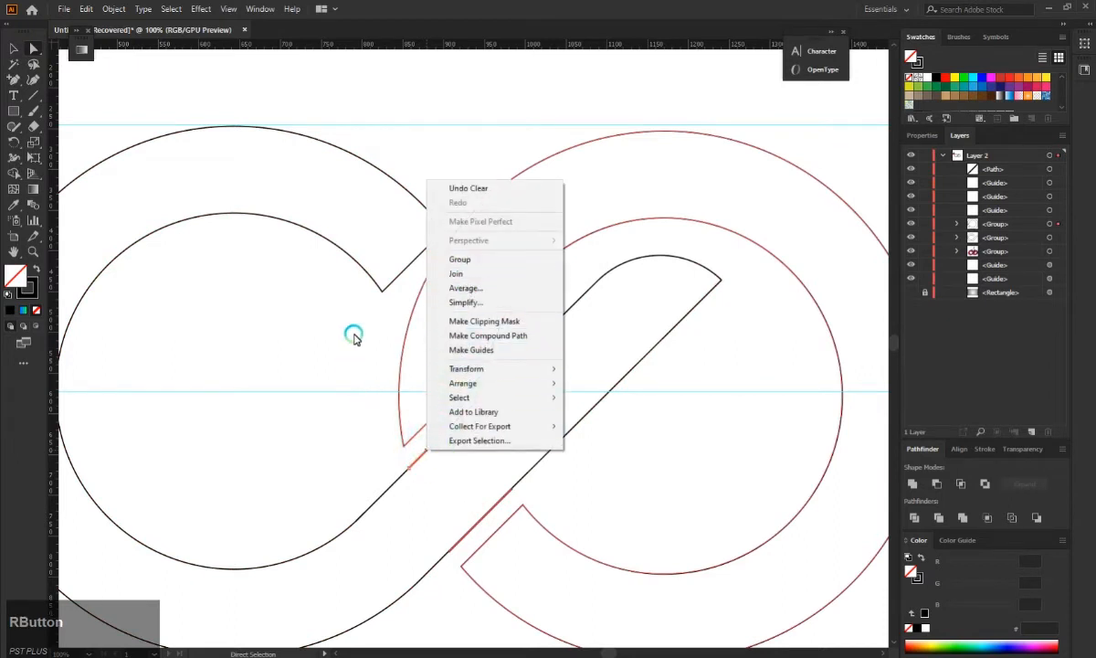
click(913, 518)
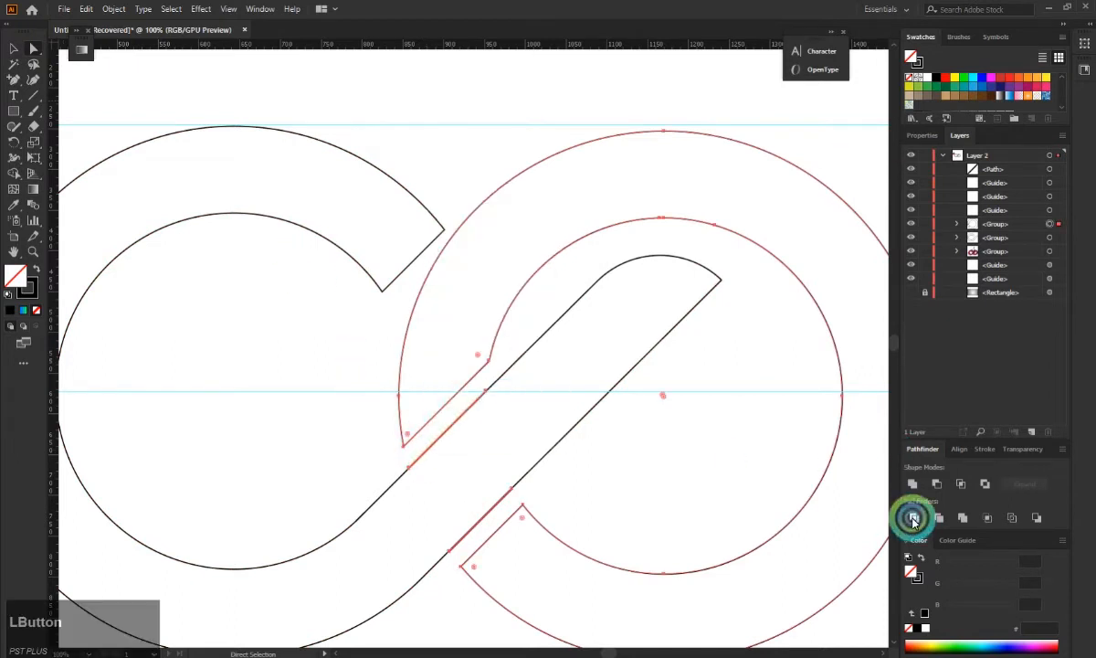
click(418, 462)
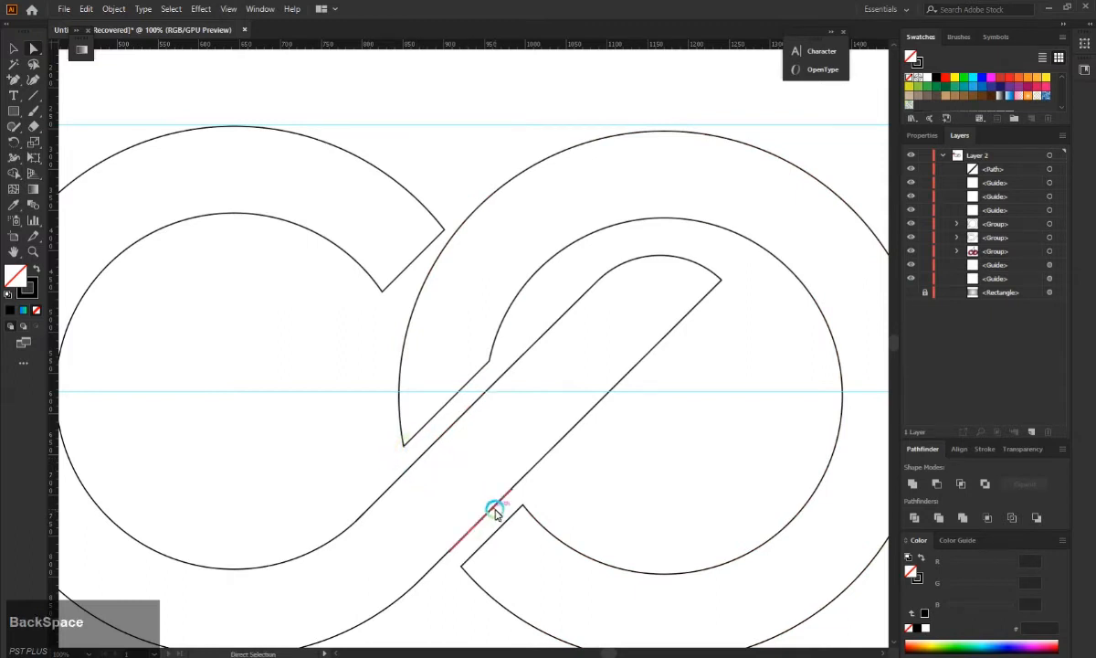
key(BackSpace)
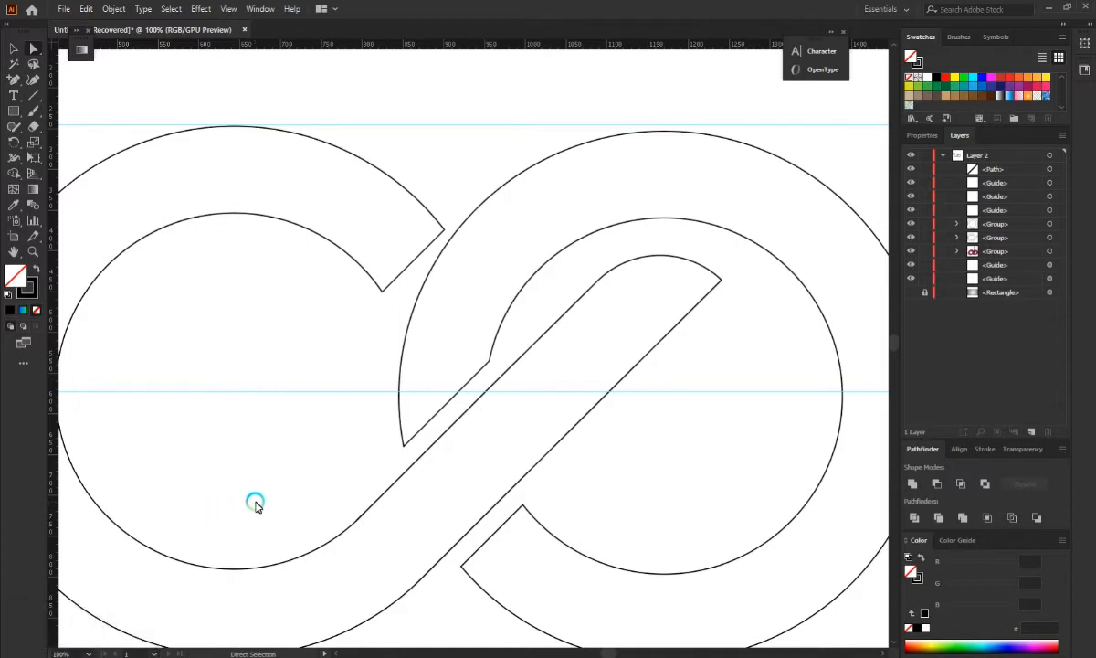
Delete the three horizontal guides crossing the infinity shape.
alt+scroll(255, 505, down, 2)
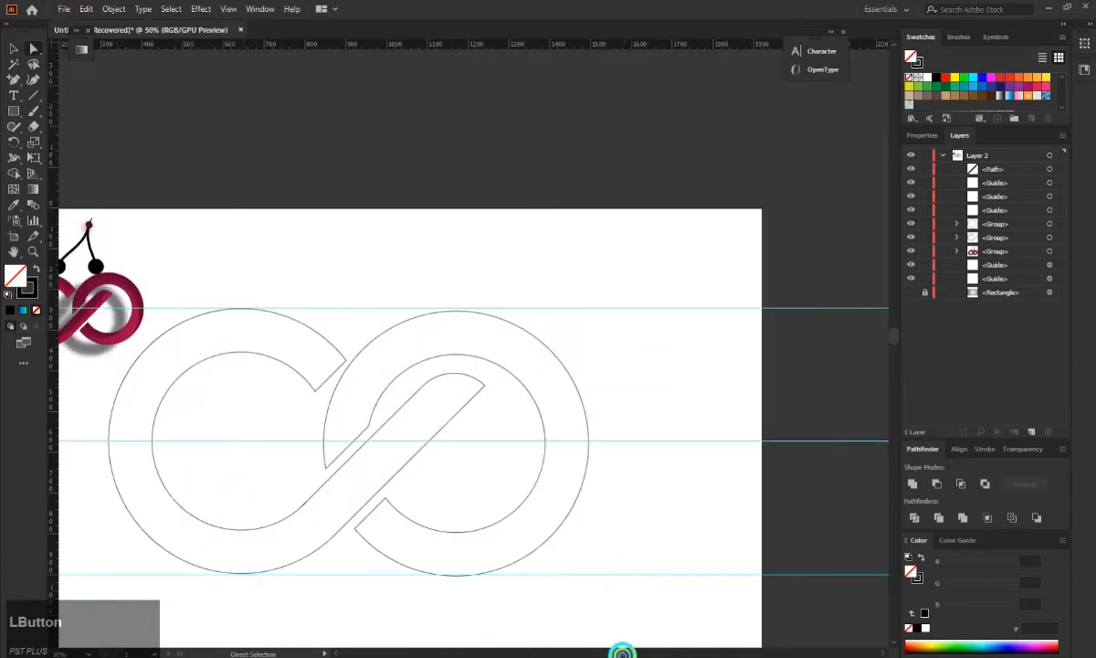
drag(621, 650, 607, 652)
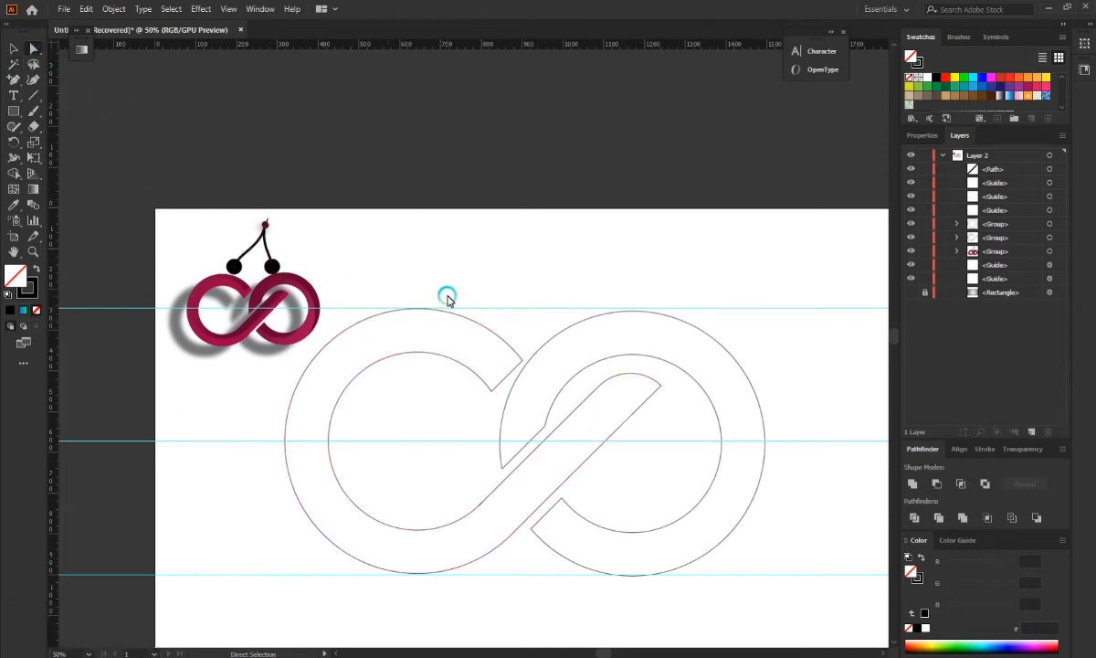
scroll(563, 392, down, 1)
click(513, 261)
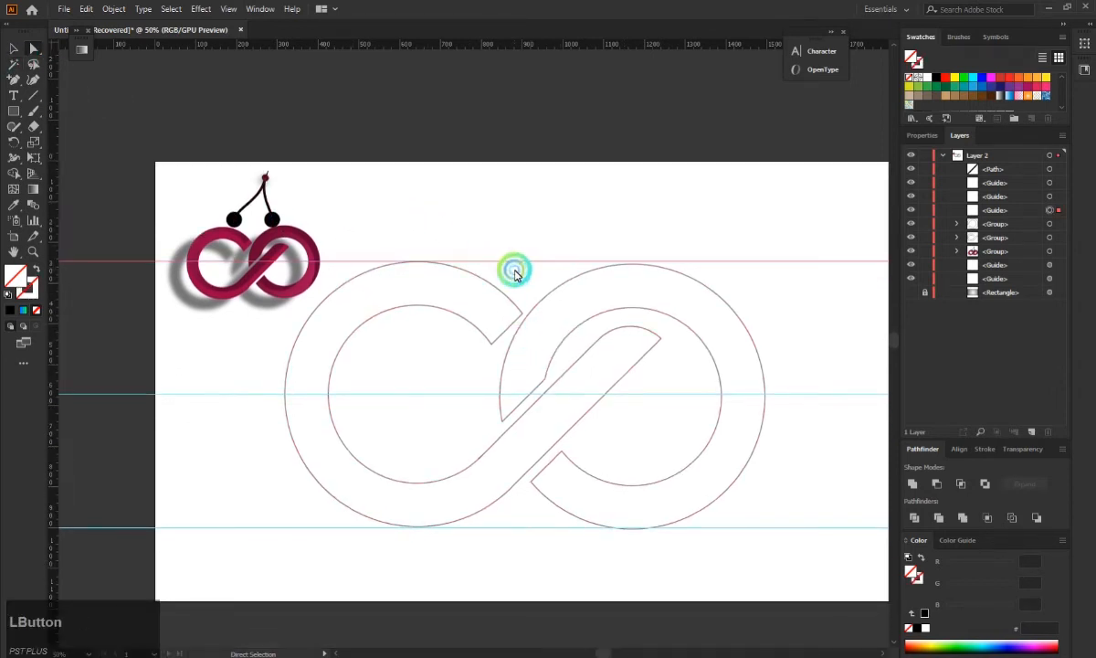
key(BackSpace)
click(785, 393)
key(BackSpace)
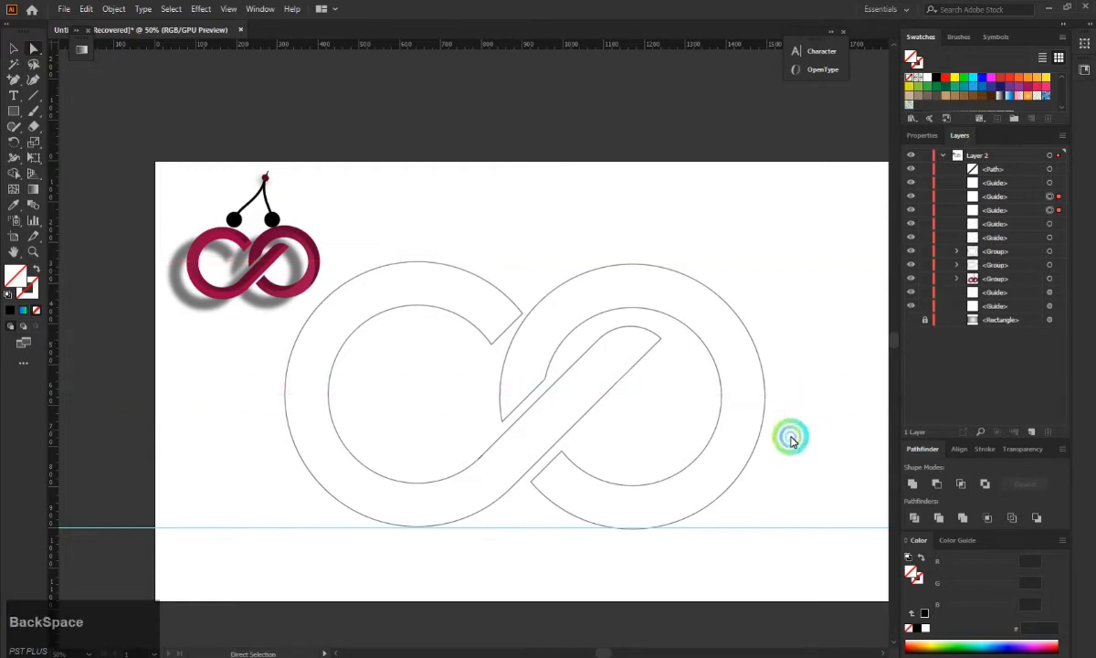
click(788, 527)
key(BackSpace)
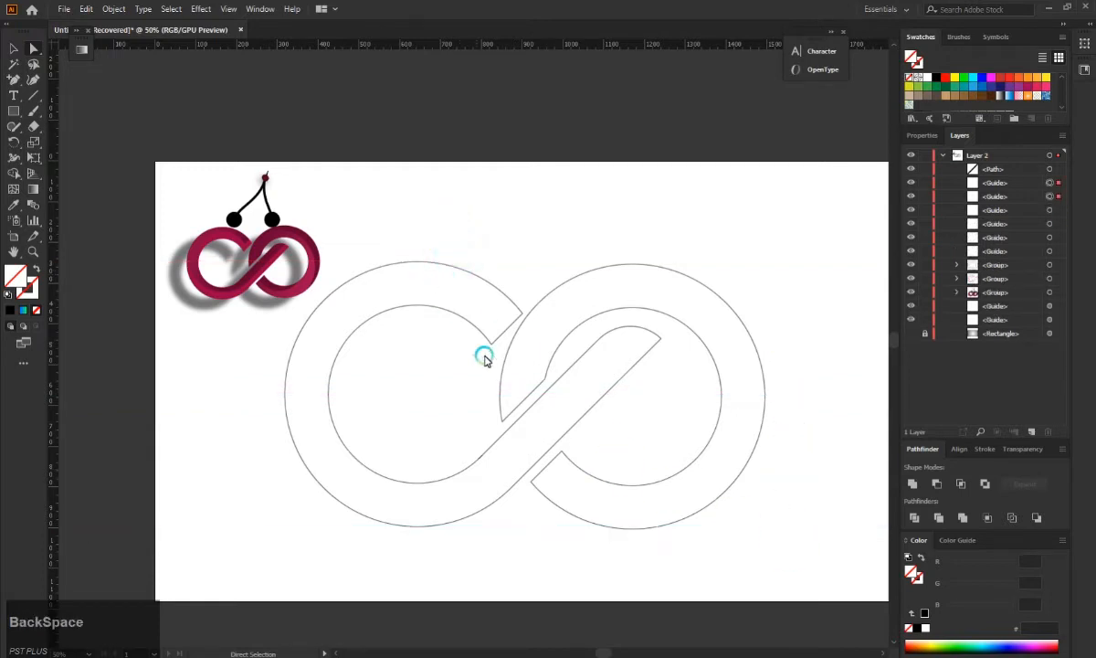
Delete the stray short path segment where the diagonal bar's upper edge meets the left ring's inner edge.
scroll(499, 427, down, 1)
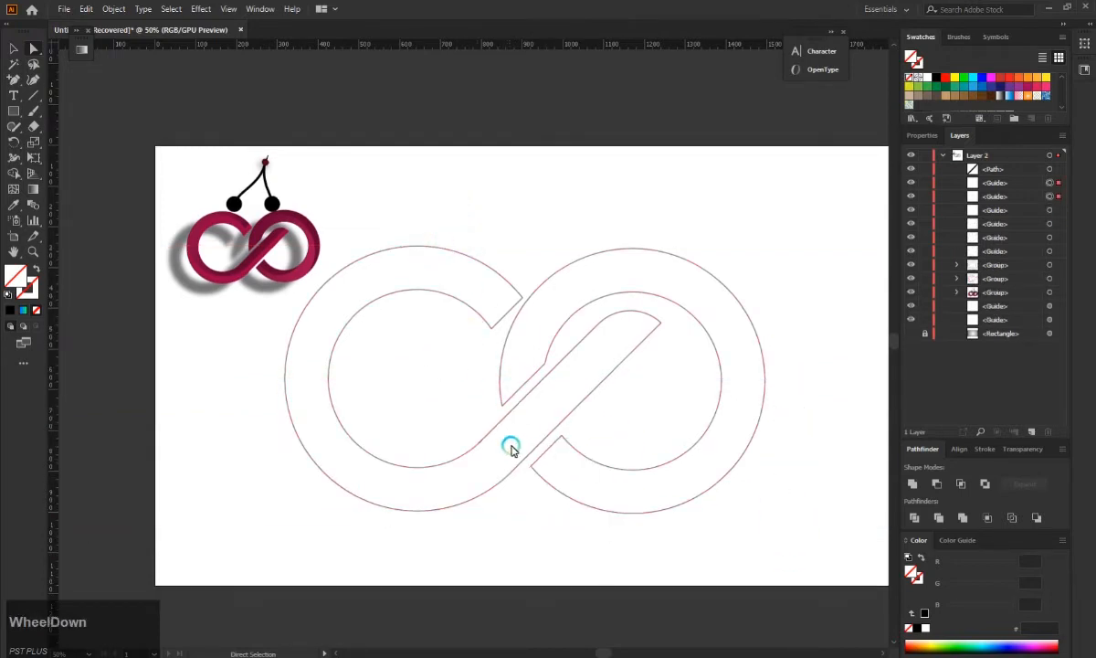
click(482, 444)
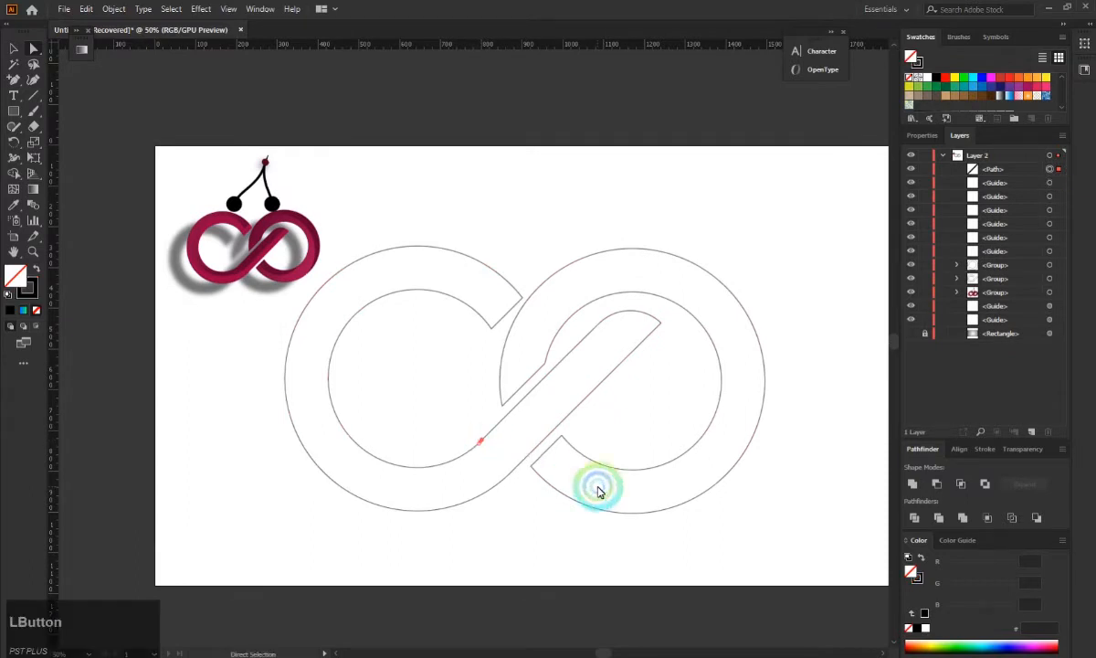
key(BackSpace)
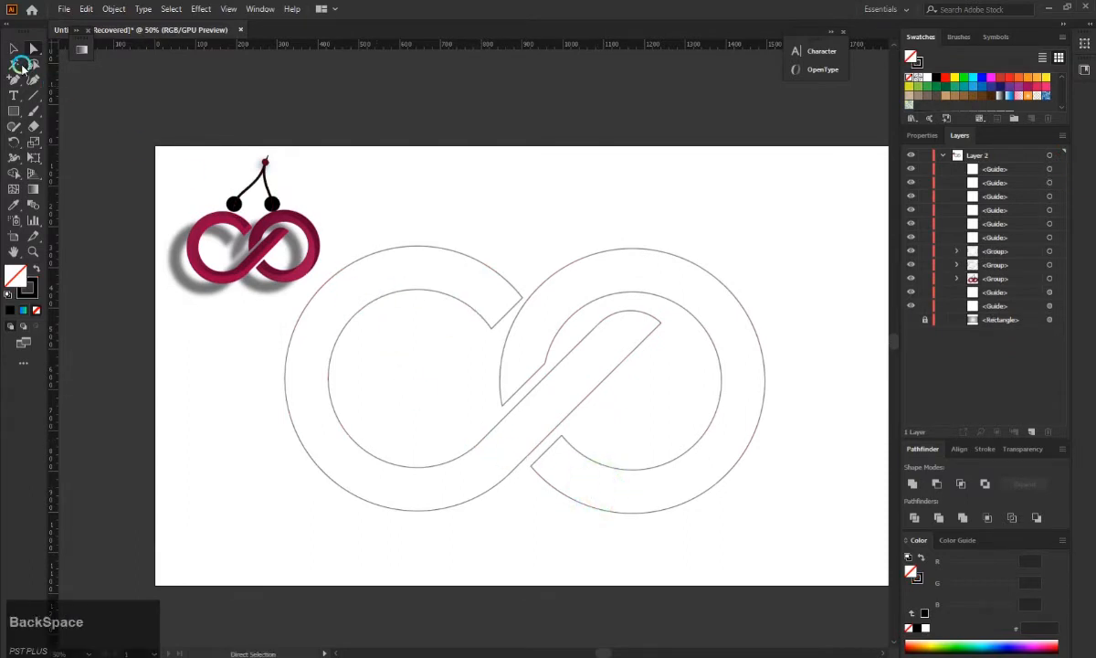
Scale the whole infinity outline down proportionally about its centre, keeping it in the lower middle of the artboard.
click(13, 49)
drag(365, 226, 697, 471)
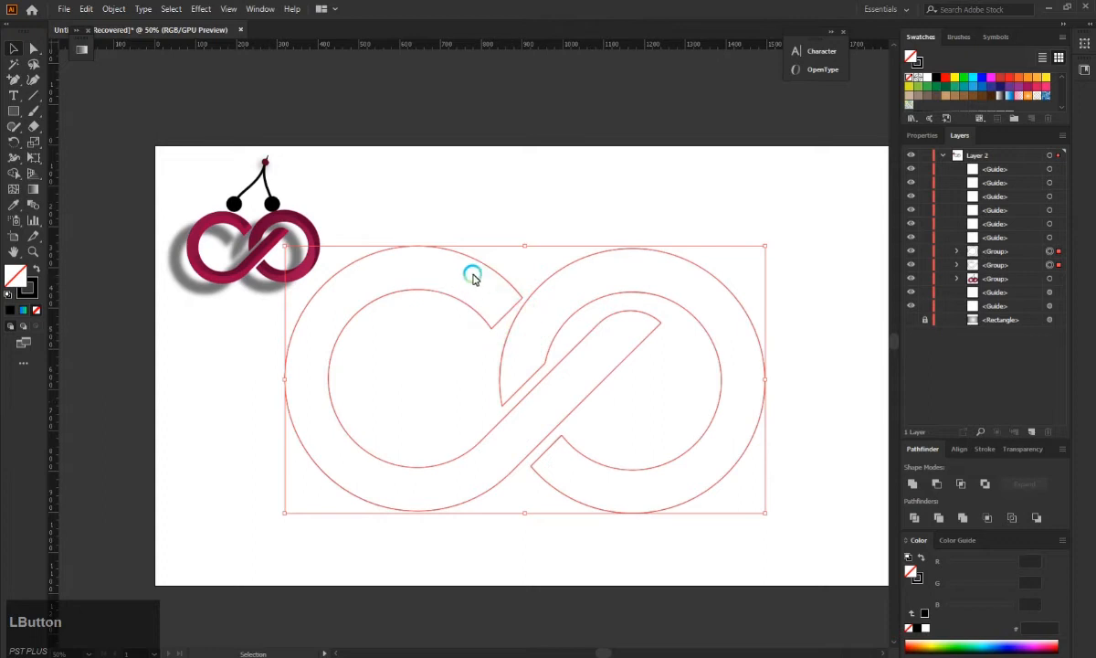
key(shift)
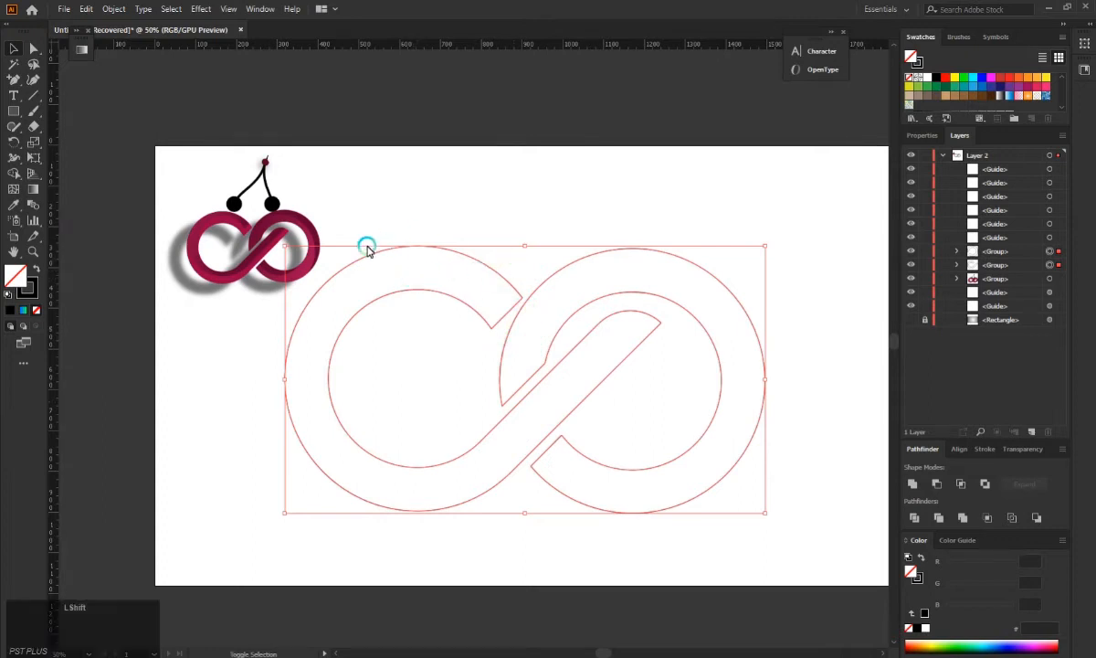
drag(526, 245, 521, 341)
click(544, 262)
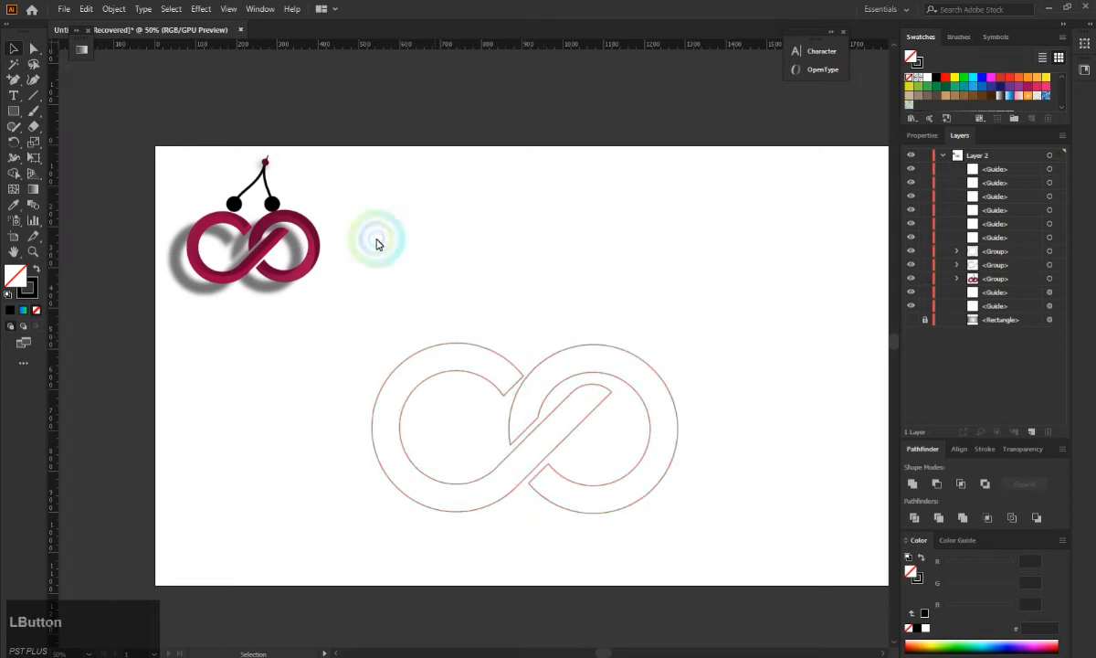
Draw a small circle with the Ellipse tool centred well above the infinity outline.
click(34, 78)
right_click(12, 109)
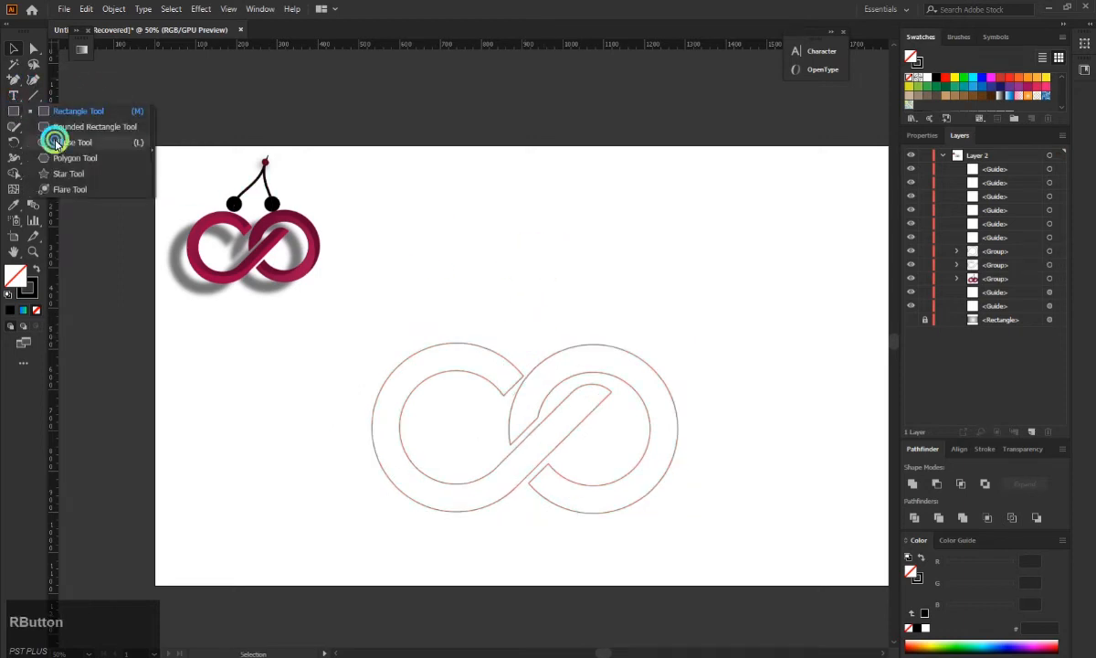
click(54, 140)
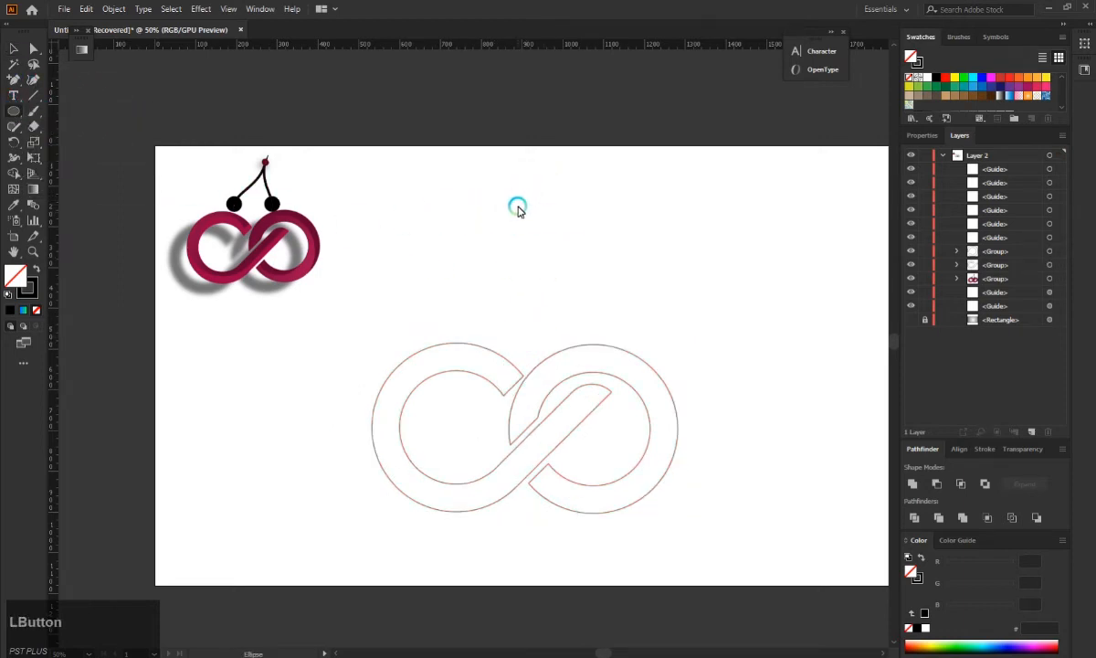
drag(517, 210, 536, 226)
click(14, 78)
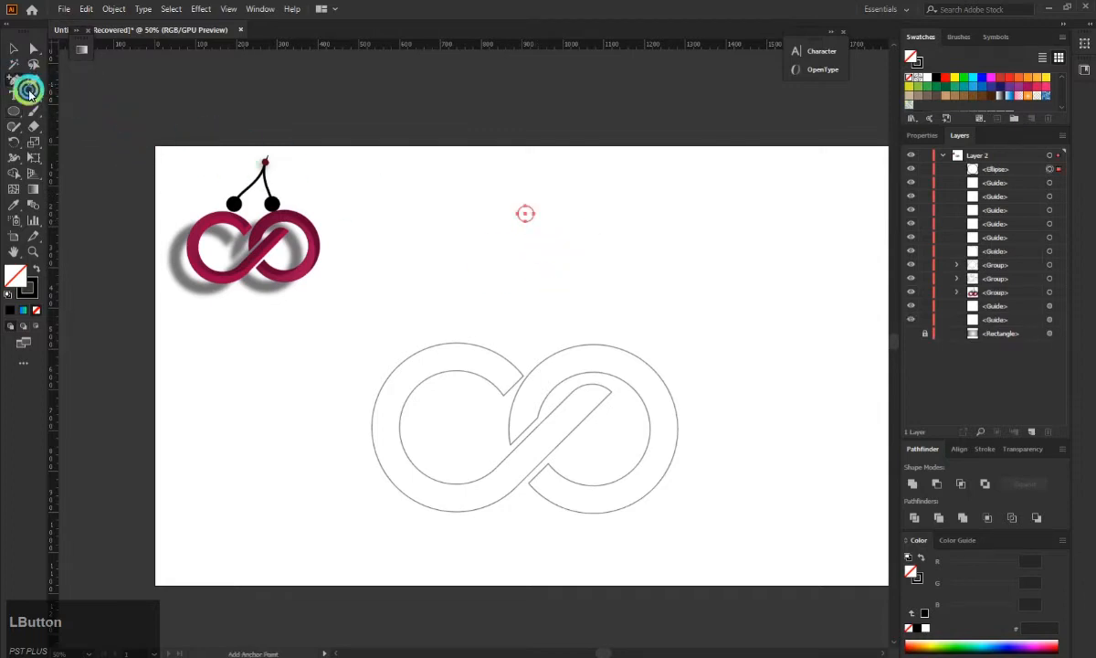
click(523, 219)
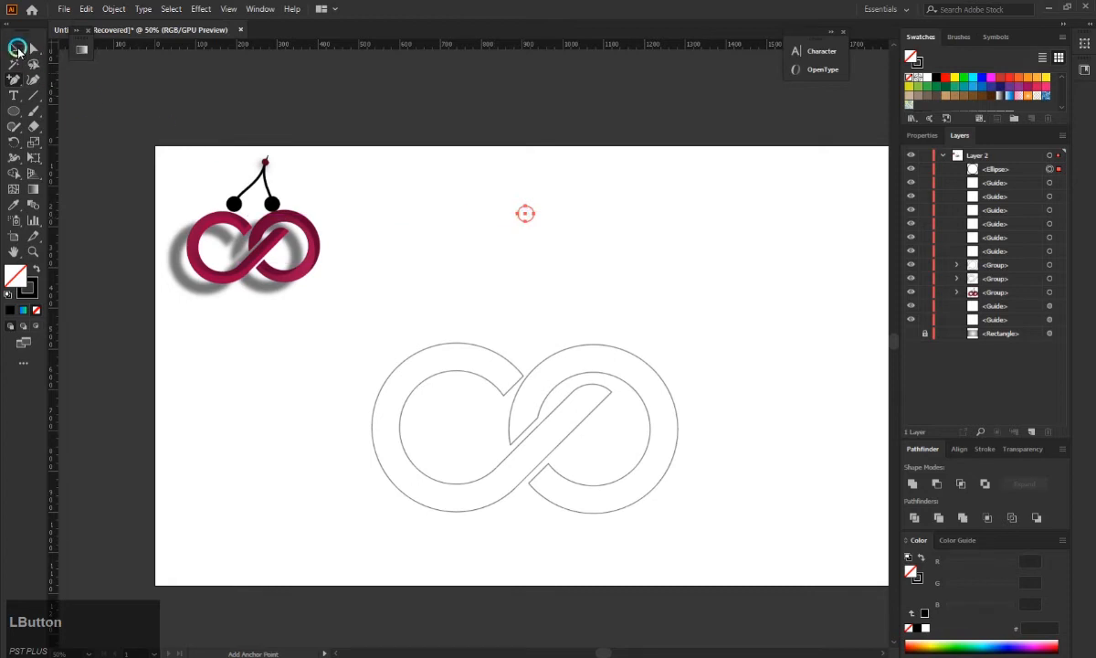
click(17, 49)
click(391, 255)
Draw a curved string with the Pen tool from the small circle's centre down to the top of the left ring.
click(14, 82)
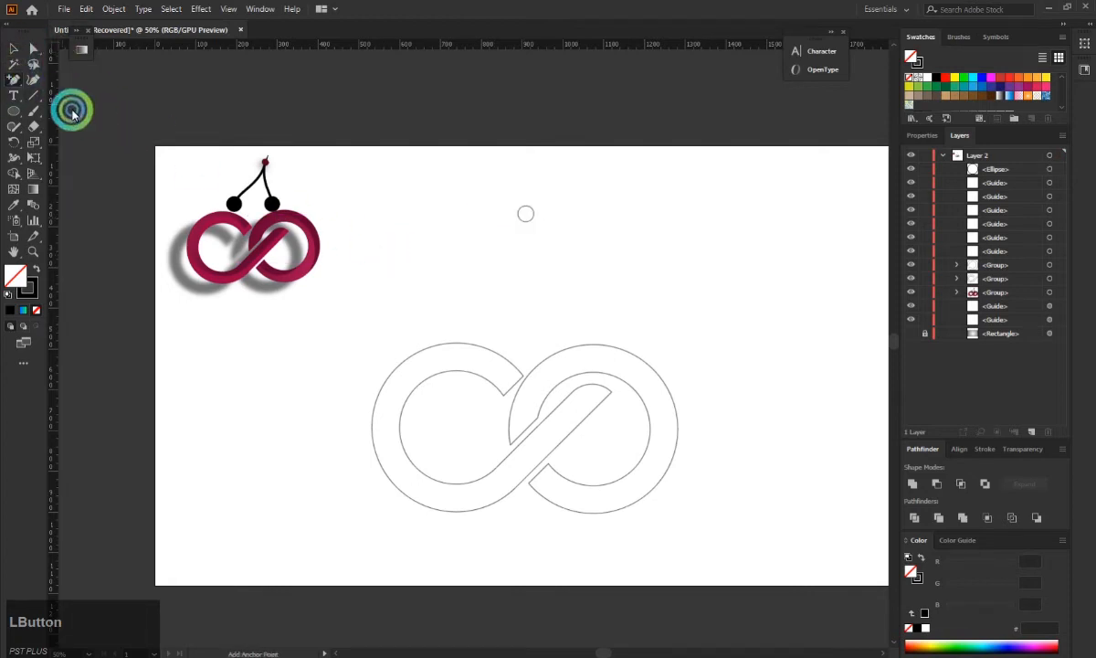
right_click(14, 78)
click(77, 80)
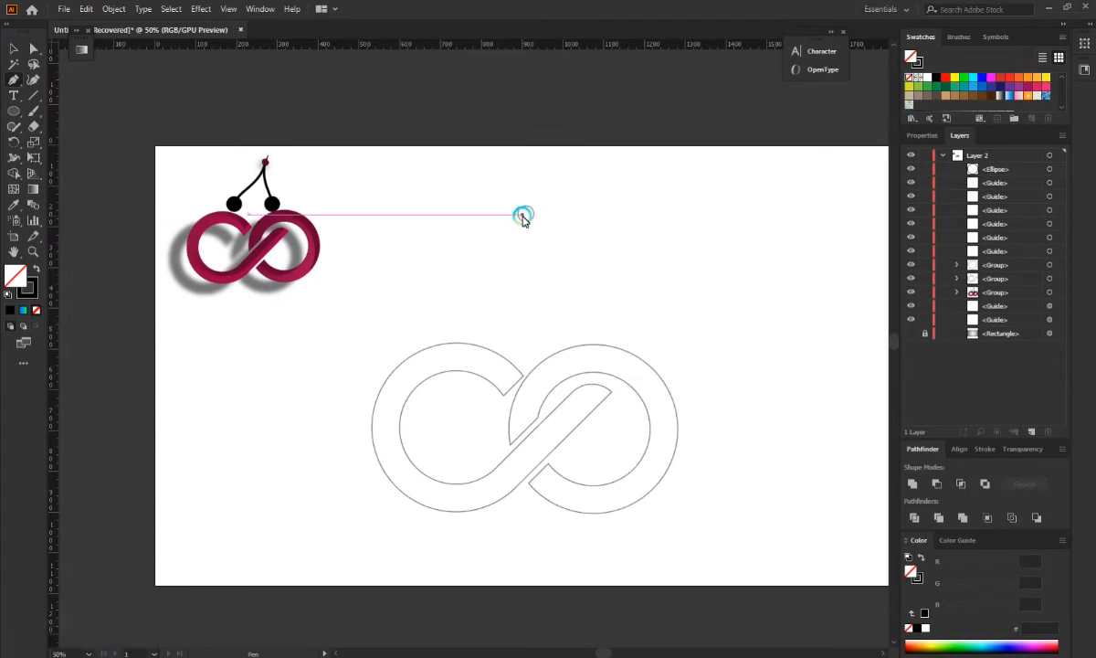
click(525, 214)
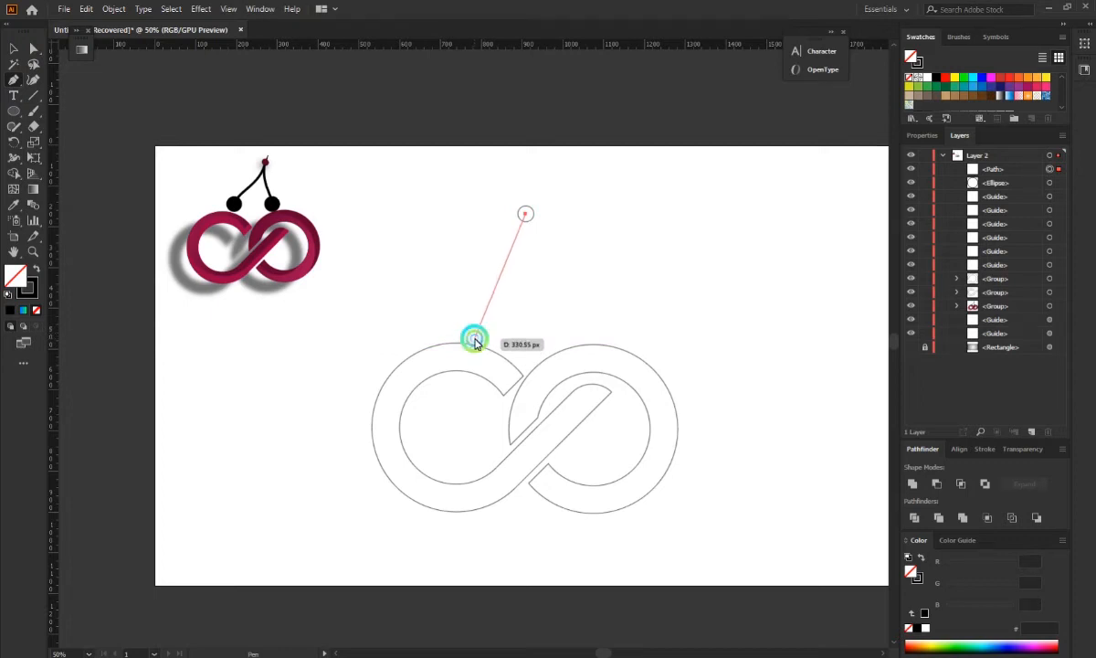
drag(474, 341, 478, 429)
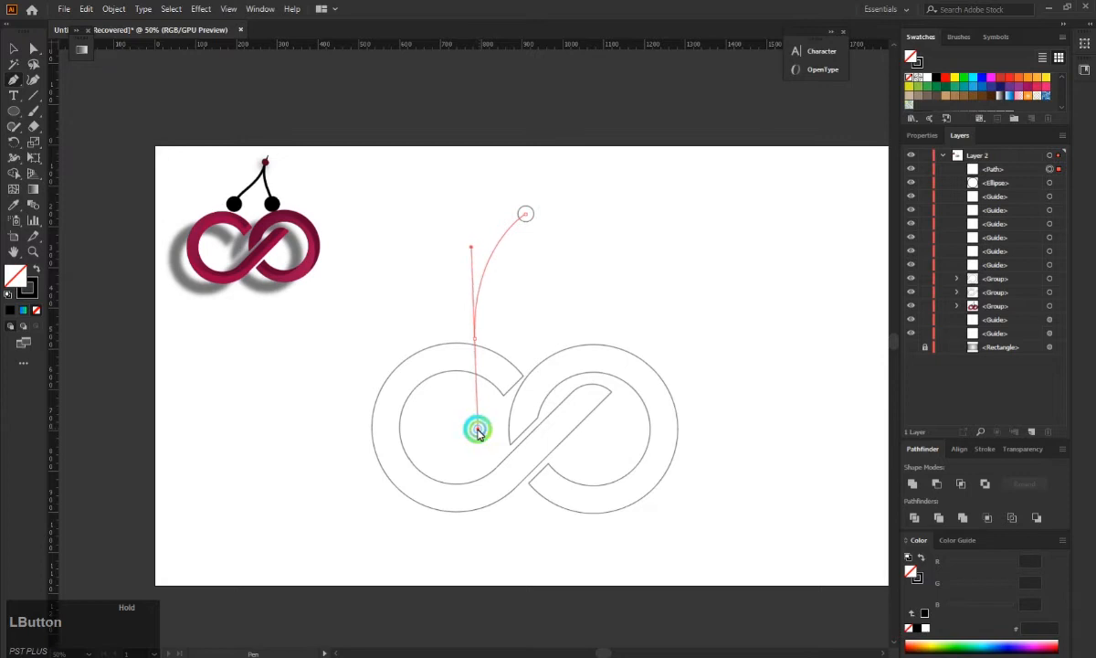
mouse_move(474, 431)
mouse_down()
mouse_move(490, 411)
mouse_move(494, 286)
mouse_move(475, 427)
mouse_up()
drag(473, 338, 508, 317)
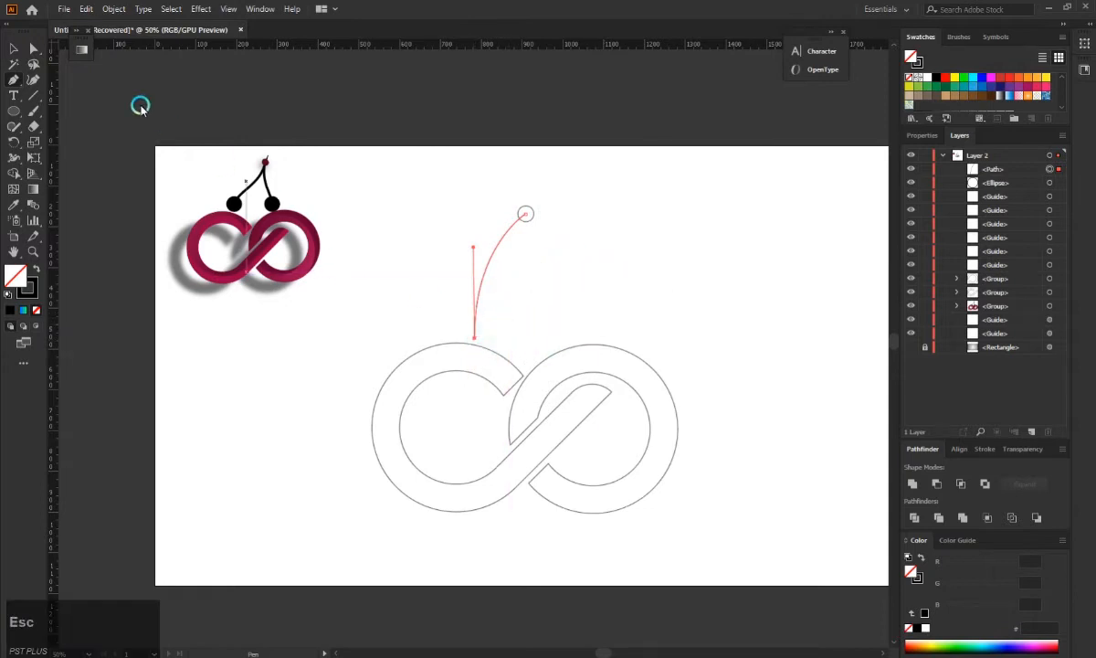
click(14, 48)
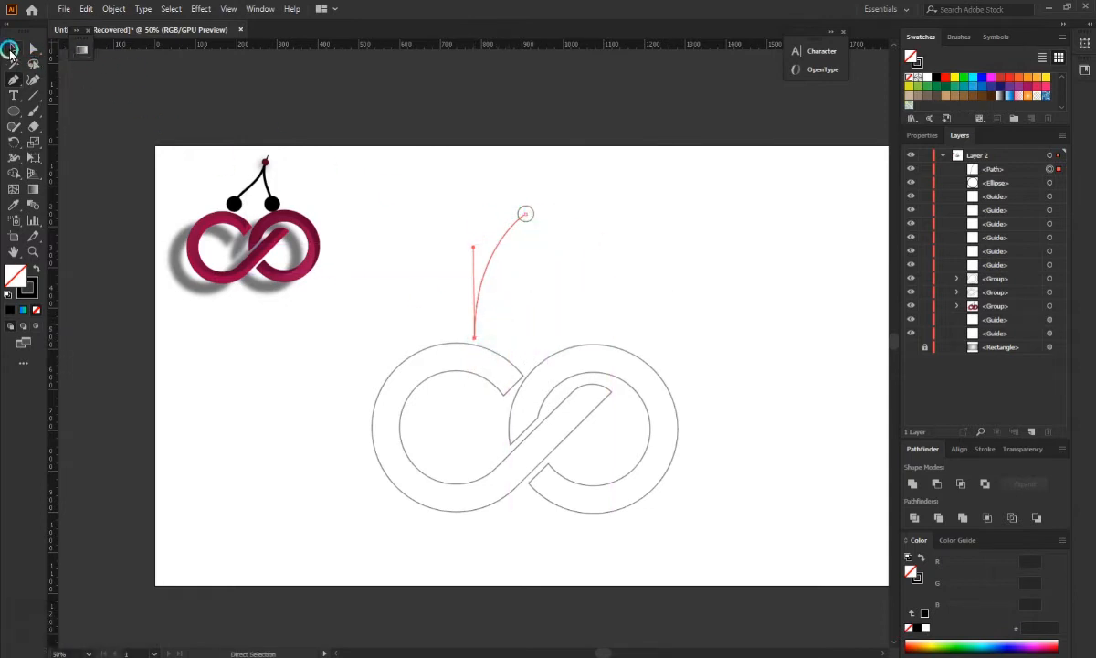
click(463, 264)
click(220, 176)
Continue the path from the small circle's centre with an S-shaped string down to the top of the right ring.
click(14, 79)
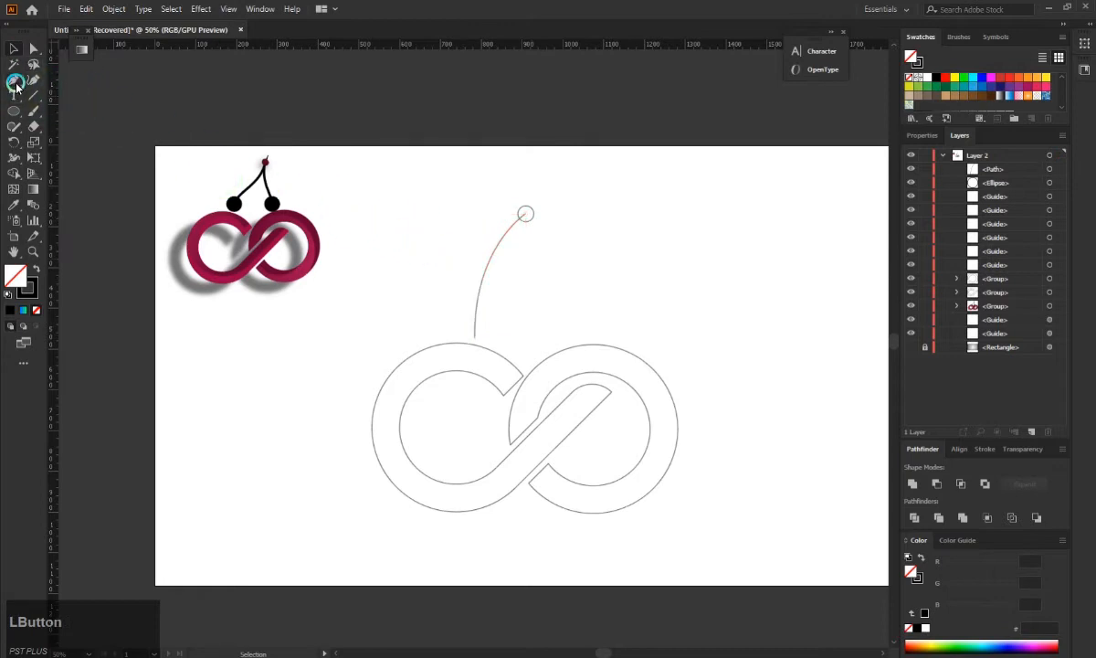
click(526, 213)
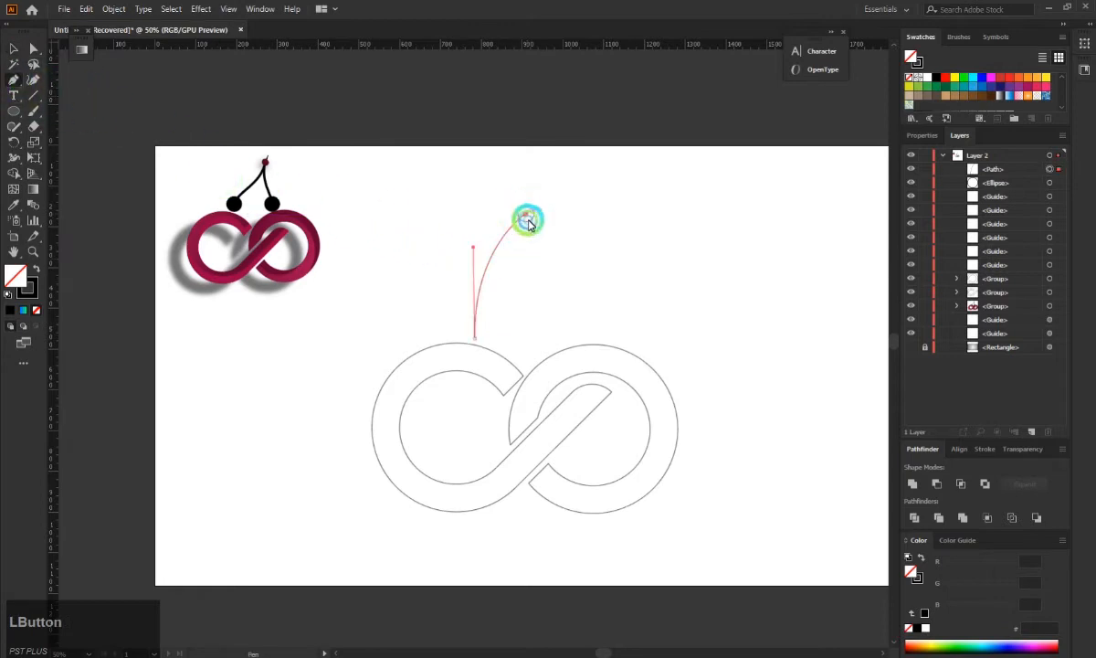
drag(528, 223, 551, 325)
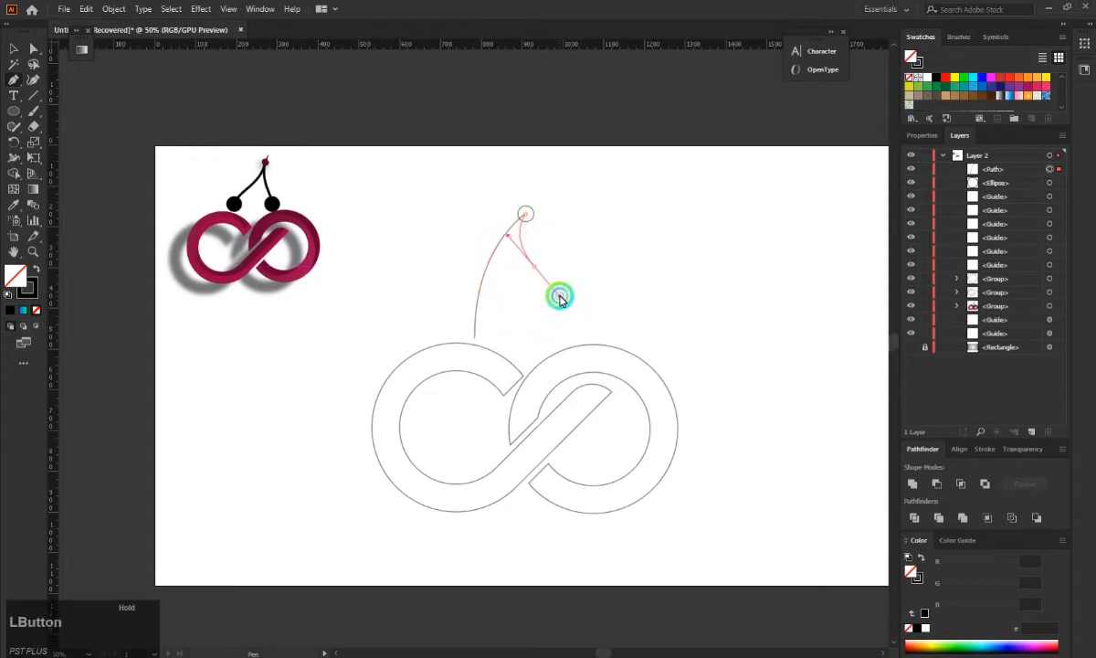
drag(559, 297, 567, 349)
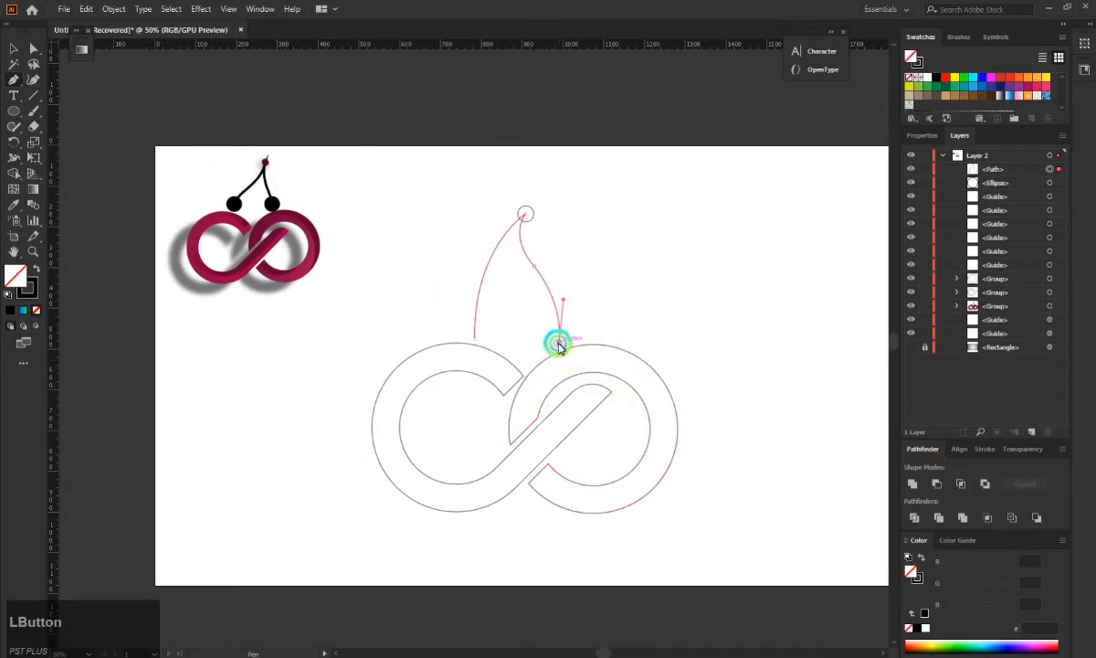
key(Escape)
click(16, 50)
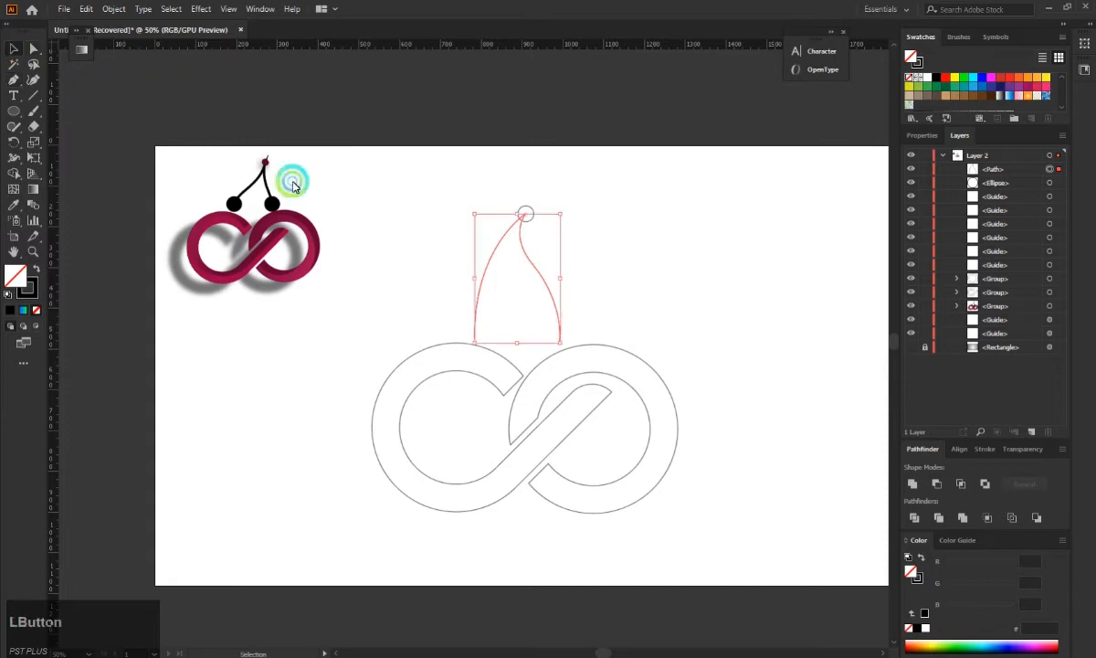
click(395, 187)
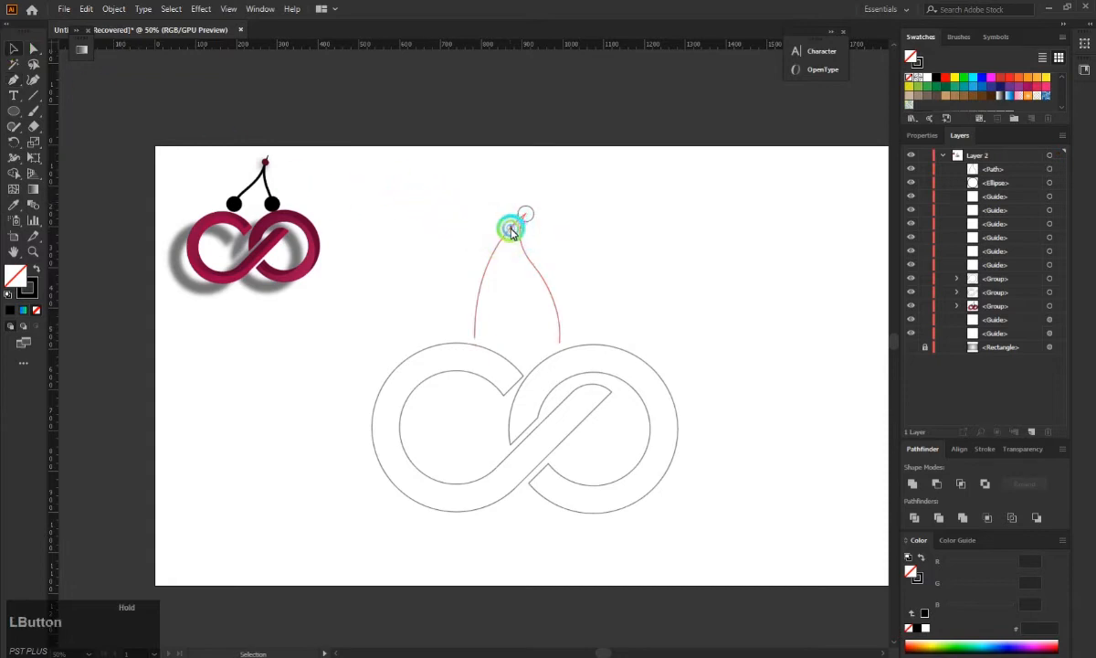
Nudge the two-string path slightly to the right, keeping its peak at the small circle's centre.
drag(511, 231, 503, 224)
click(459, 201)
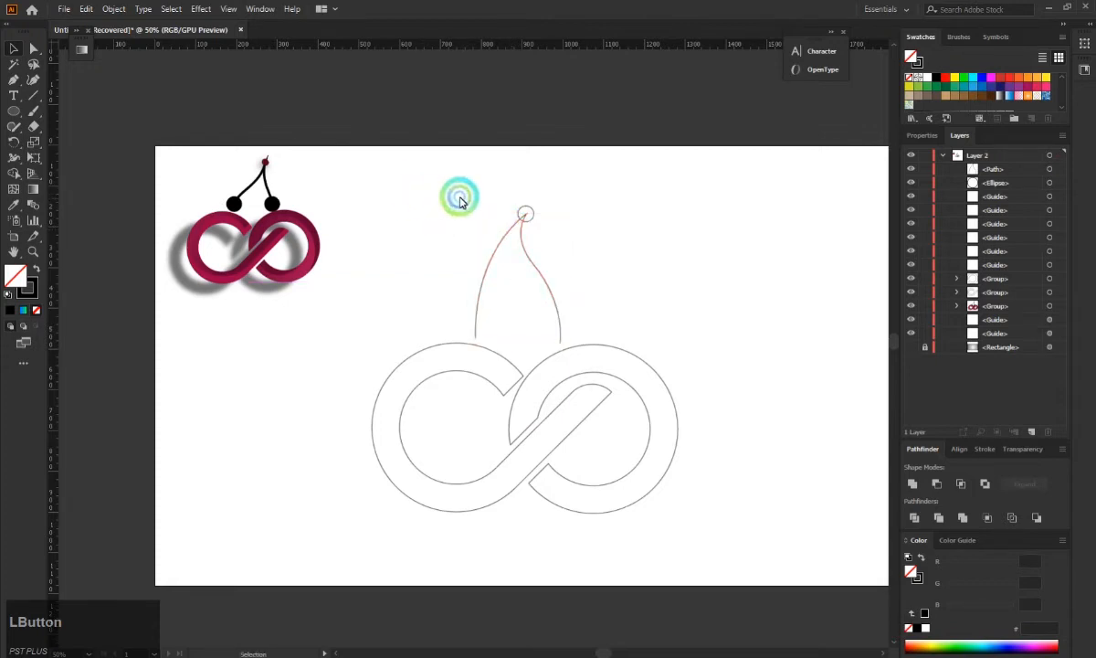
click(415, 349)
click(421, 455)
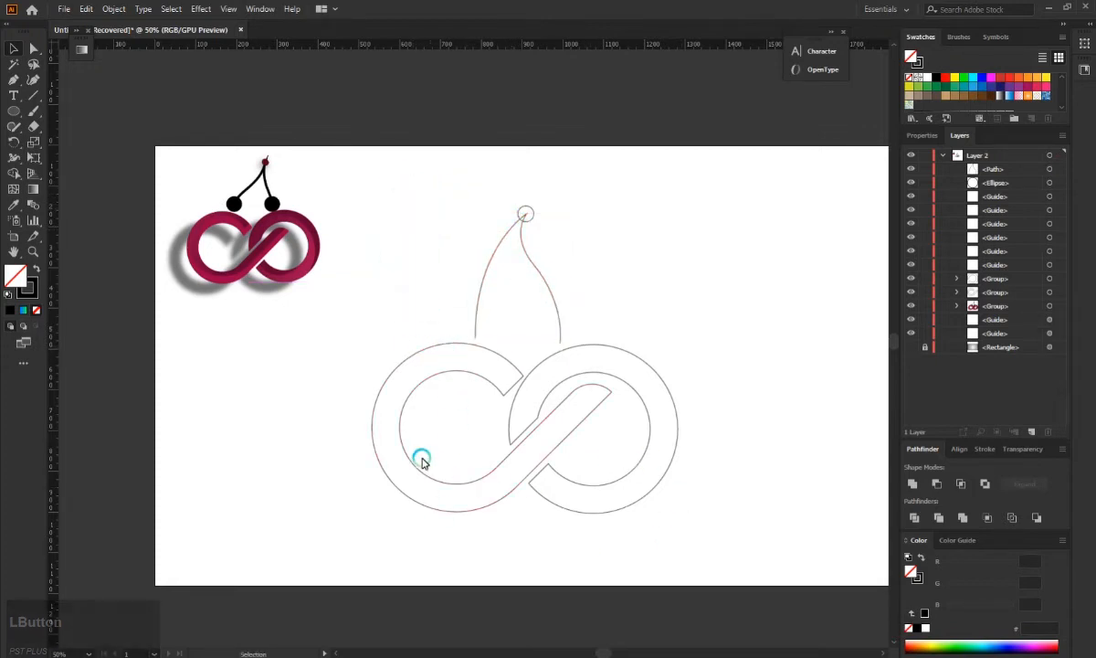
click(437, 388)
Set the arrowheads at both ends of the string path to the round Arrow 21 style.
click(485, 275)
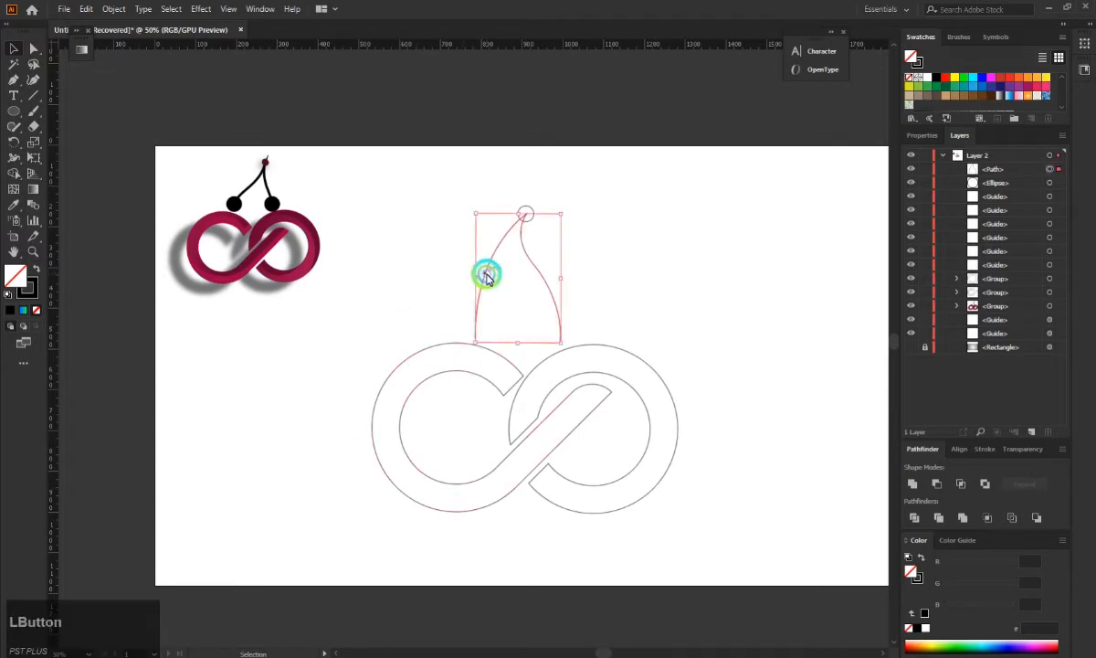
click(993, 448)
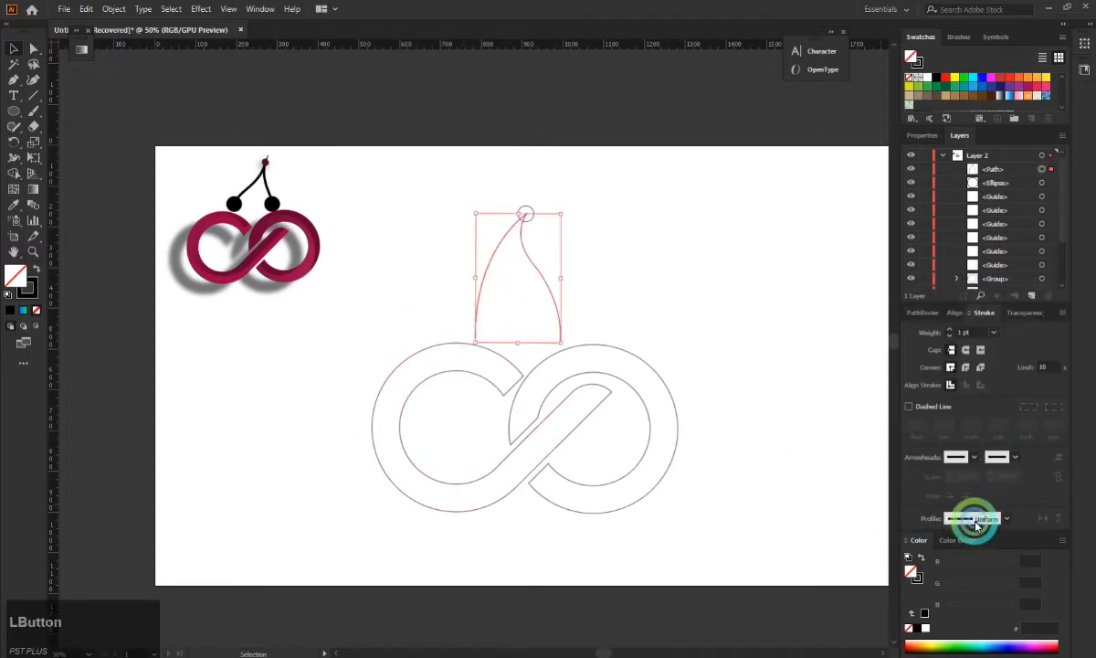
click(966, 457)
scroll(930, 592, down, 3)
scroll(929, 592, down, 2)
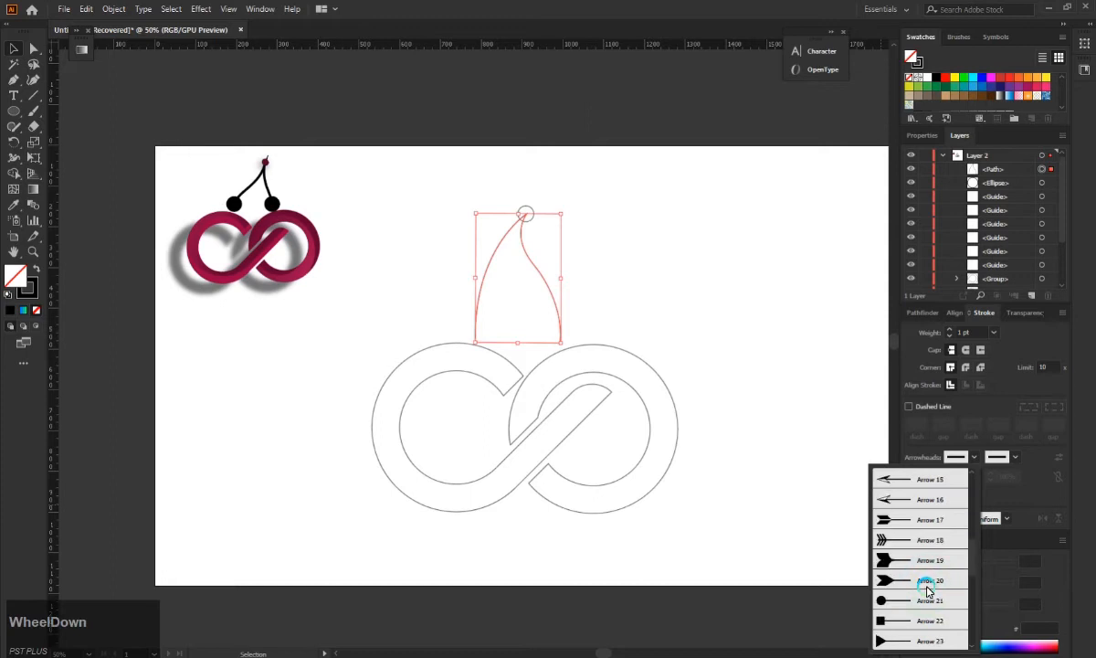
click(925, 600)
click(993, 456)
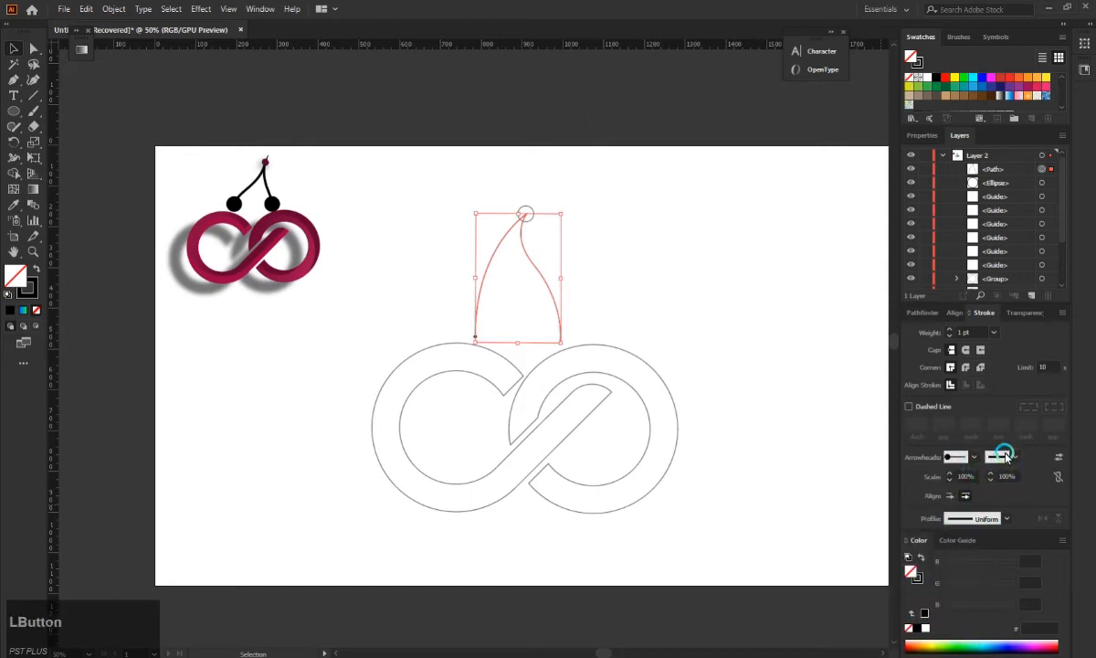
click(1016, 458)
scroll(968, 621, down, 4)
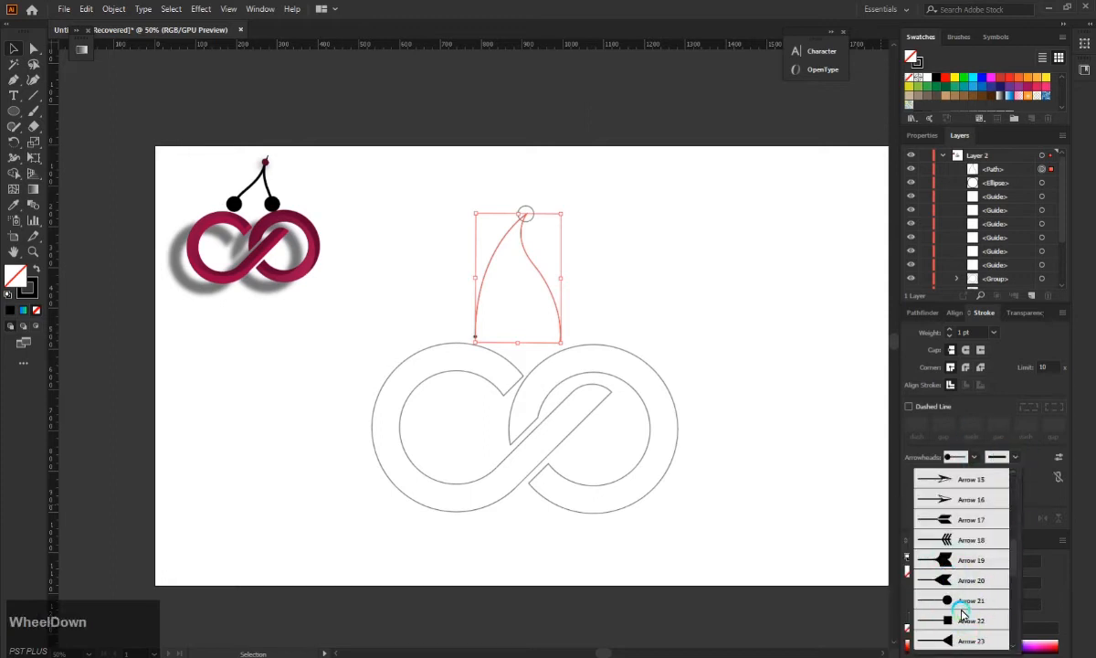
click(966, 617)
click(661, 318)
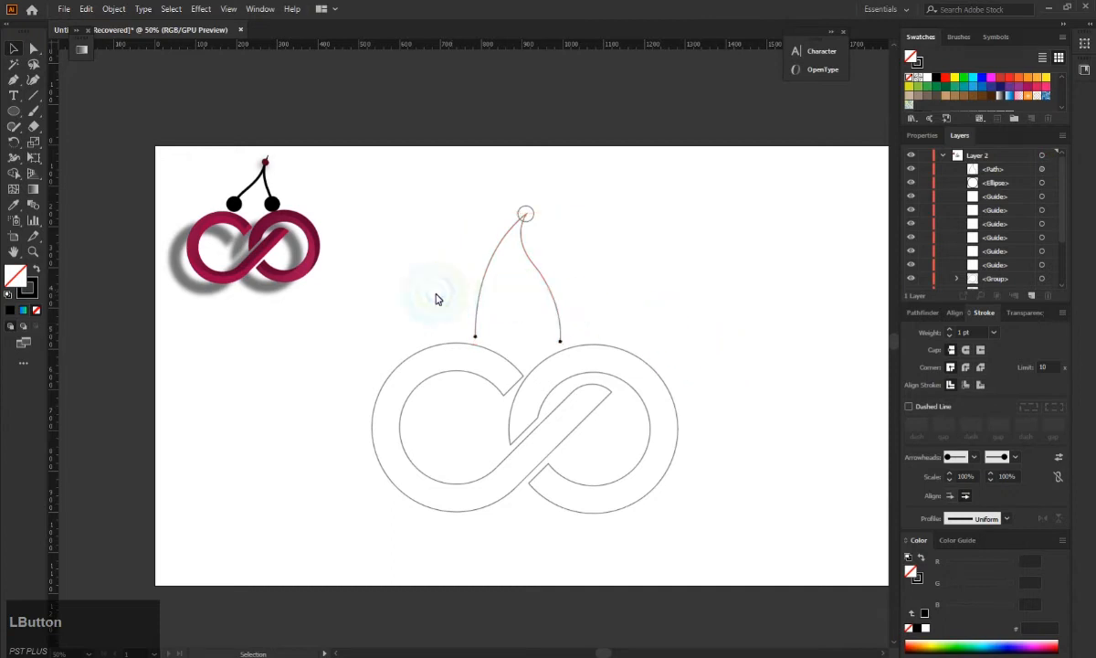
Select both lower end points of the two-string path and set the stroke weight to 5 pt.
click(480, 336)
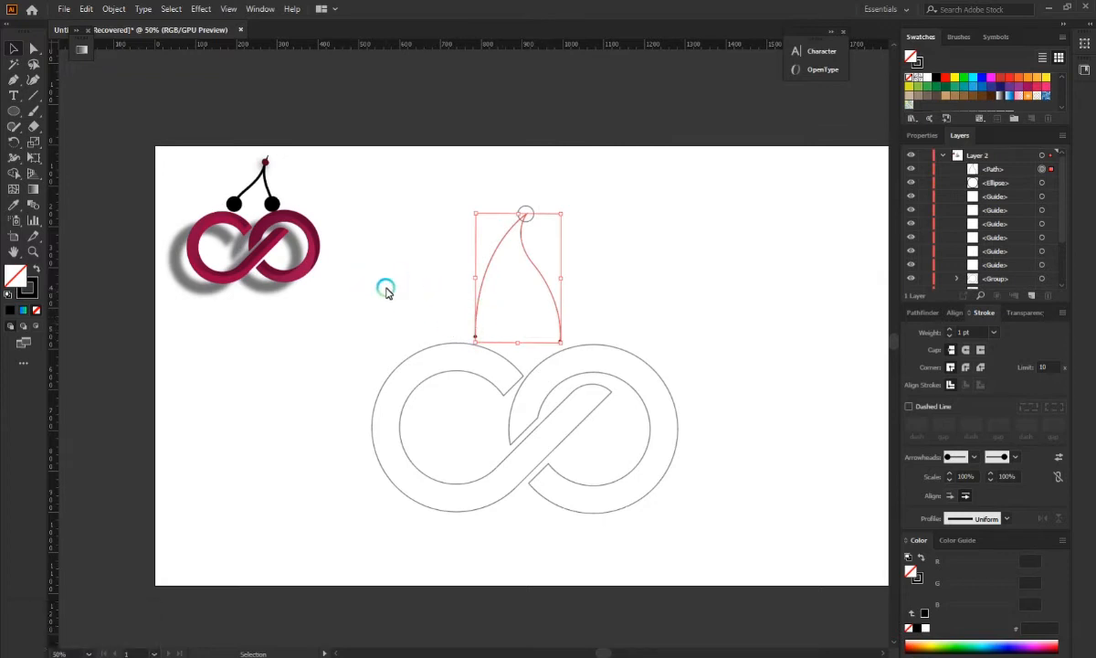
click(29, 52)
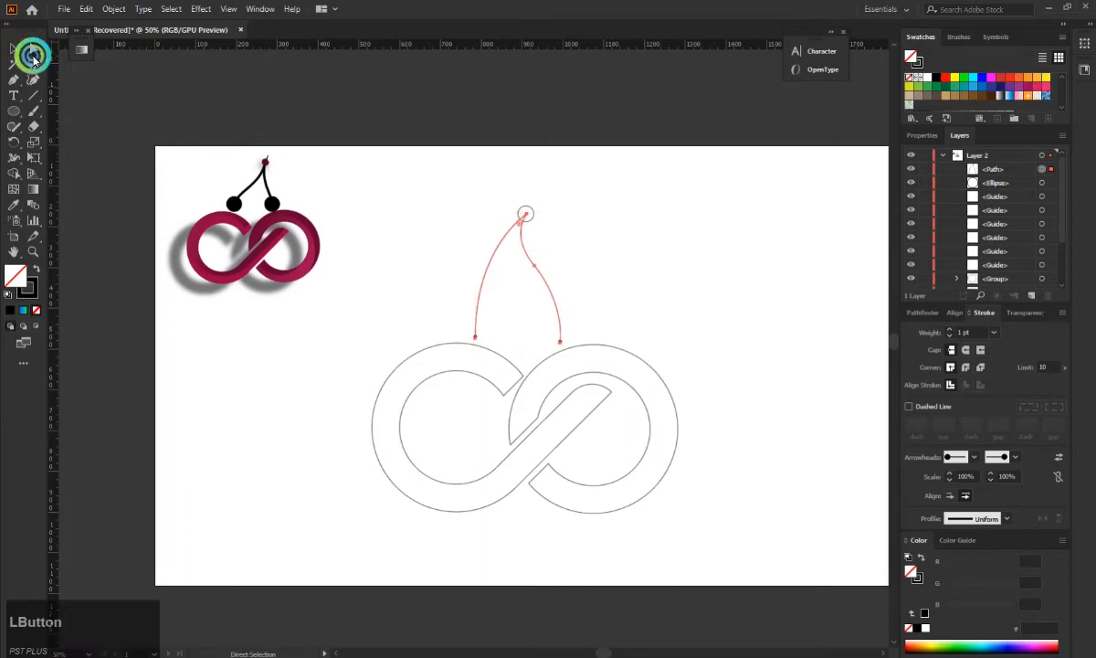
drag(442, 286, 599, 304)
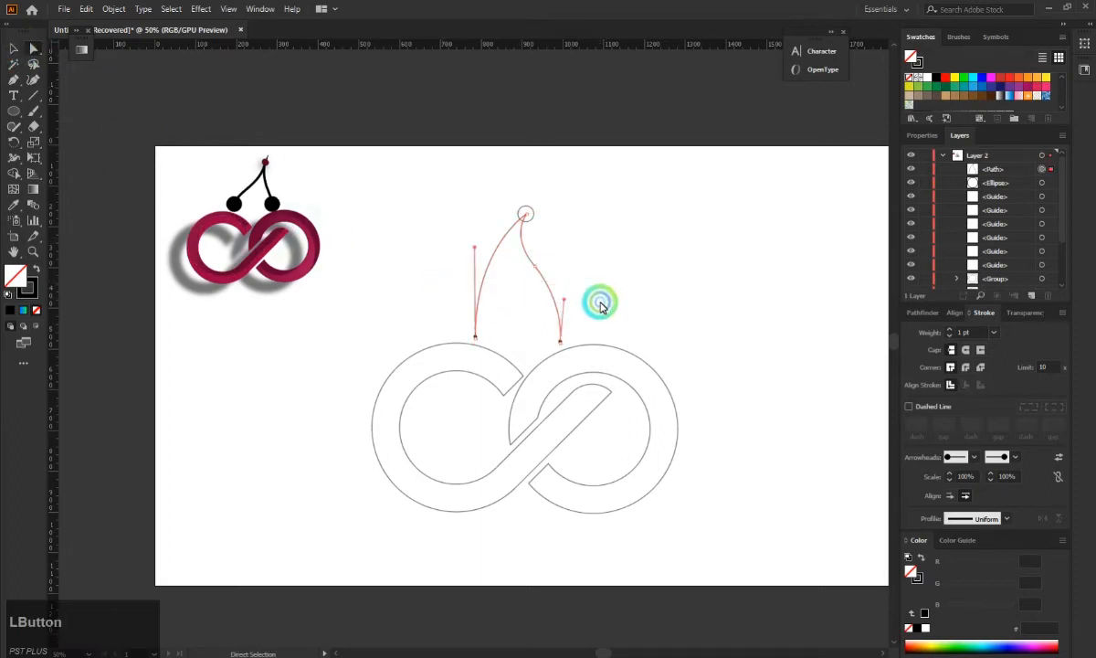
click(968, 334)
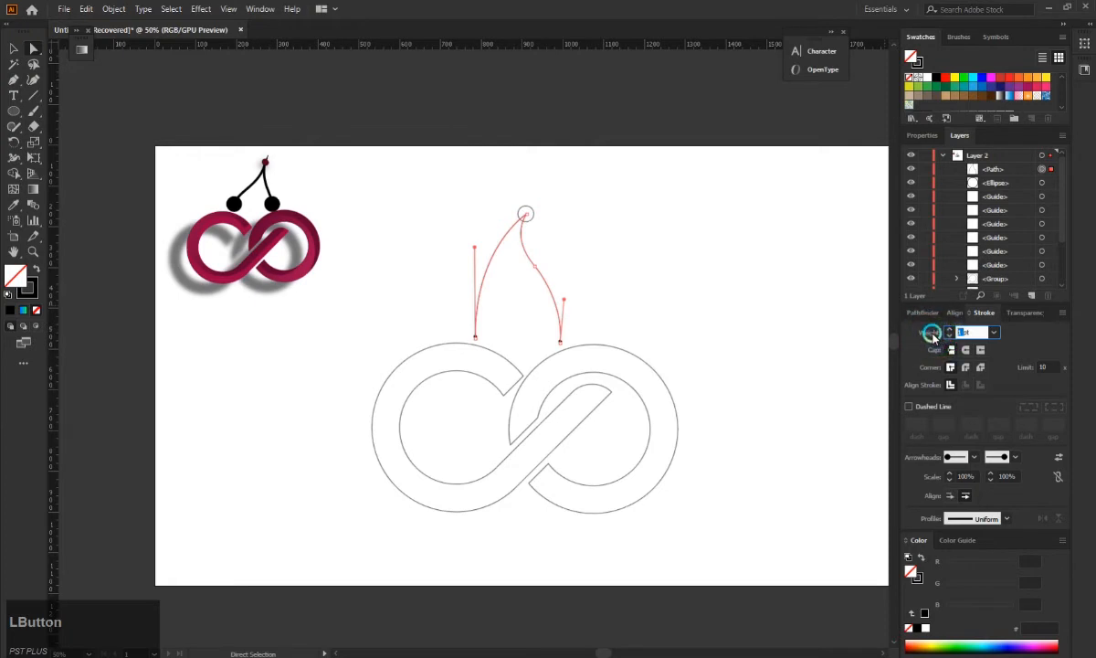
click(658, 270)
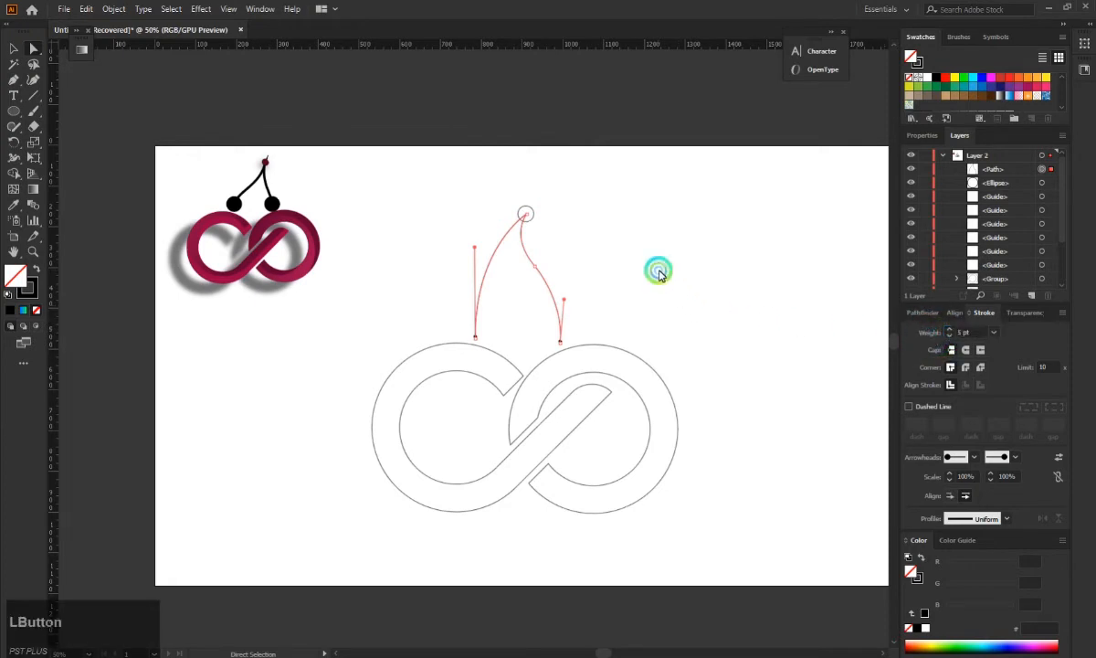
Fill the small circle with the dark maroon sampled from the reference logo's top circle.
click(525, 212)
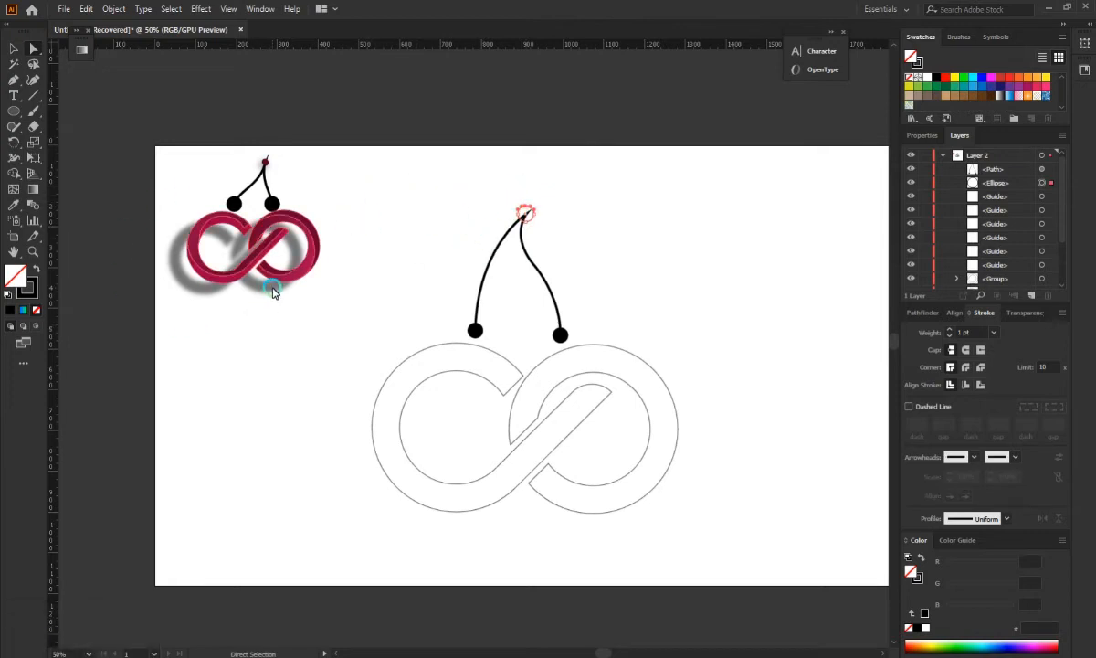
key(i)
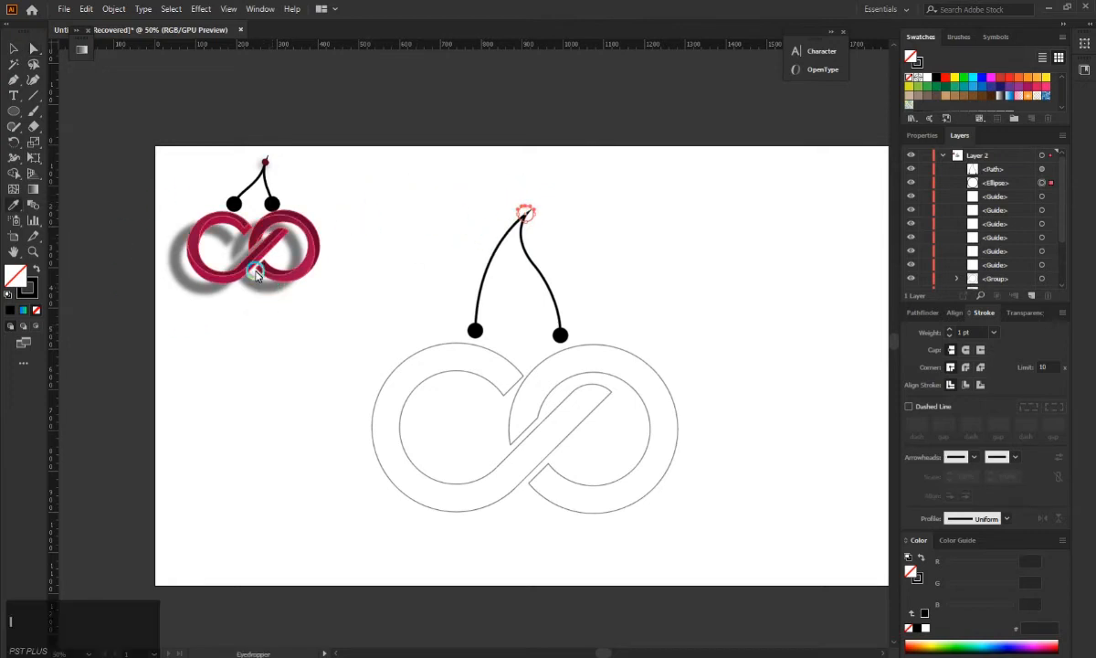
click(264, 162)
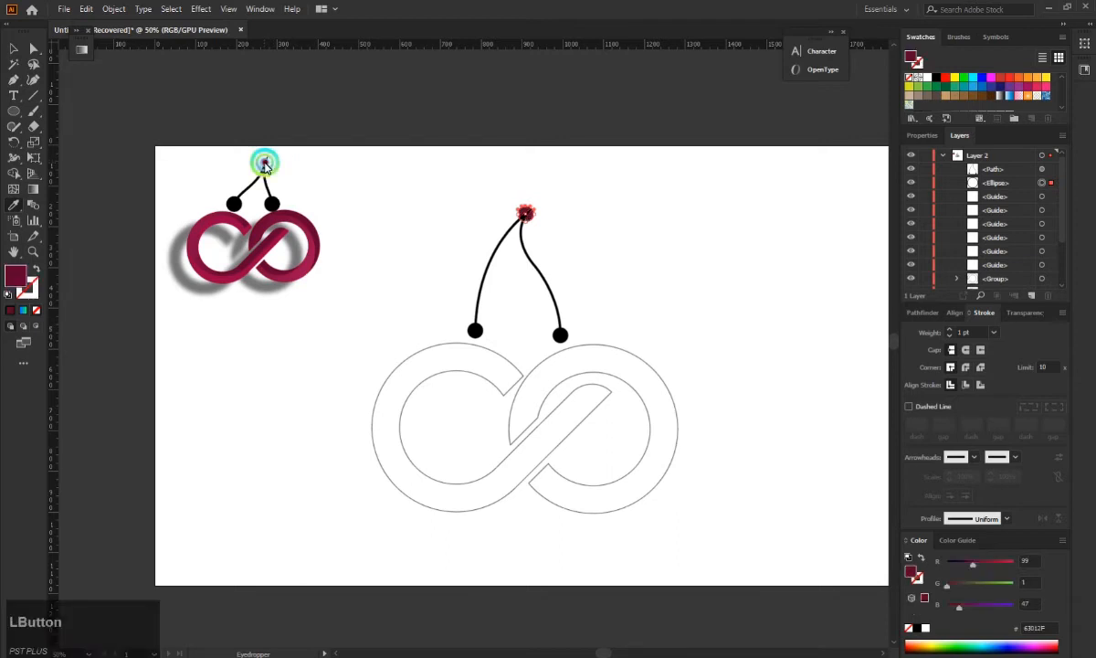
Bring the small maroon circle to the front, above the string path, and deselect it.
click(11, 48)
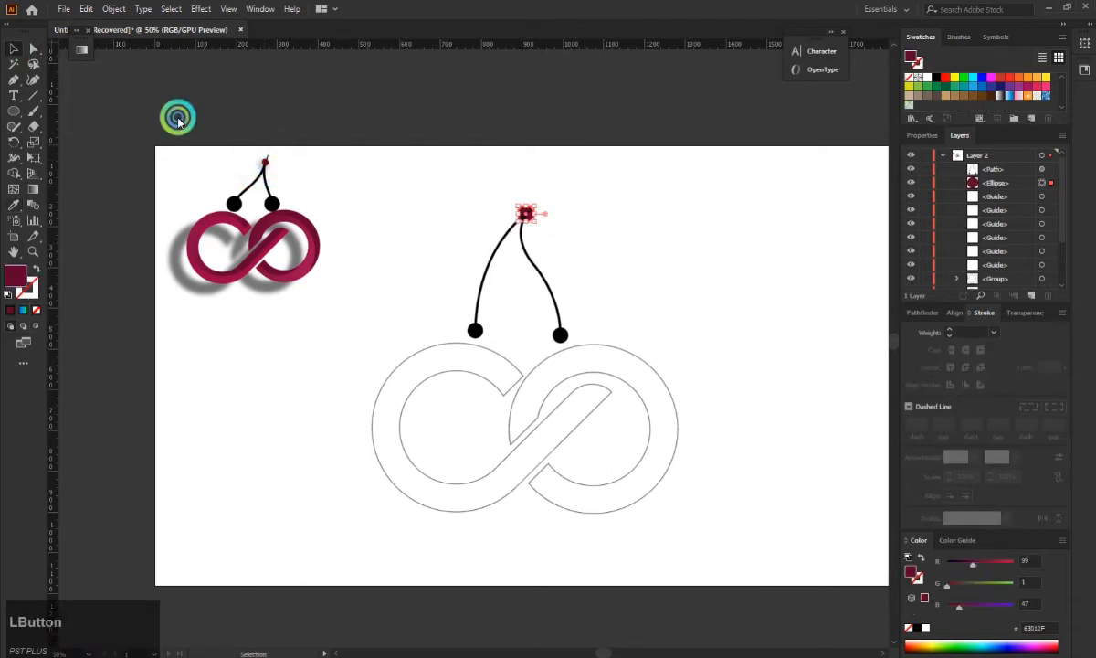
right_click(526, 213)
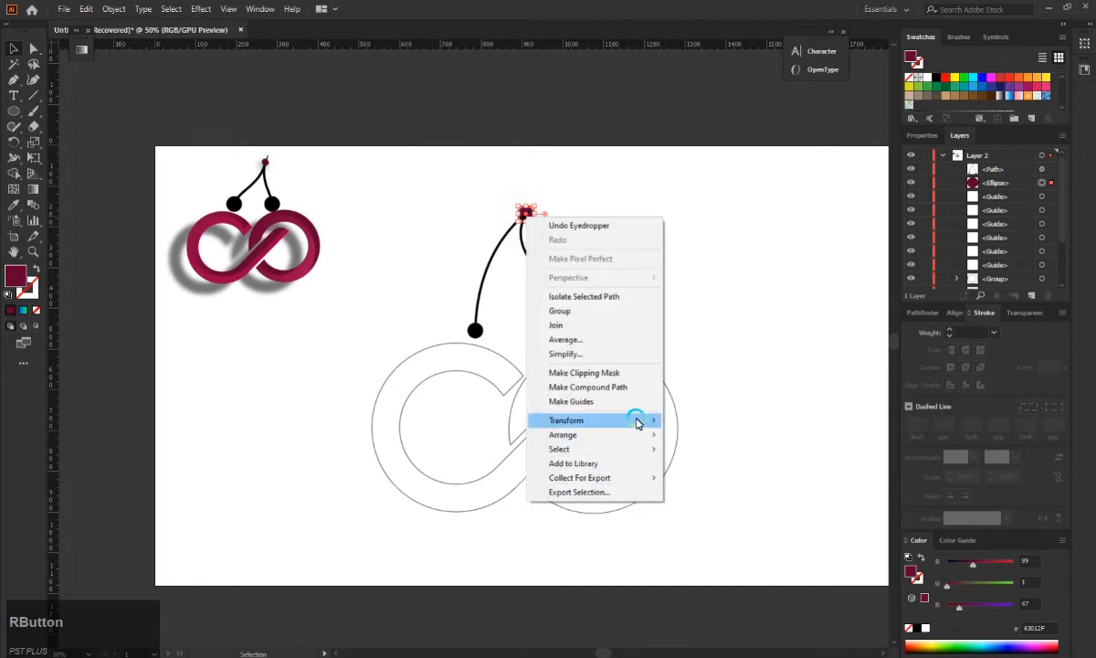
mouse_move(654, 435)
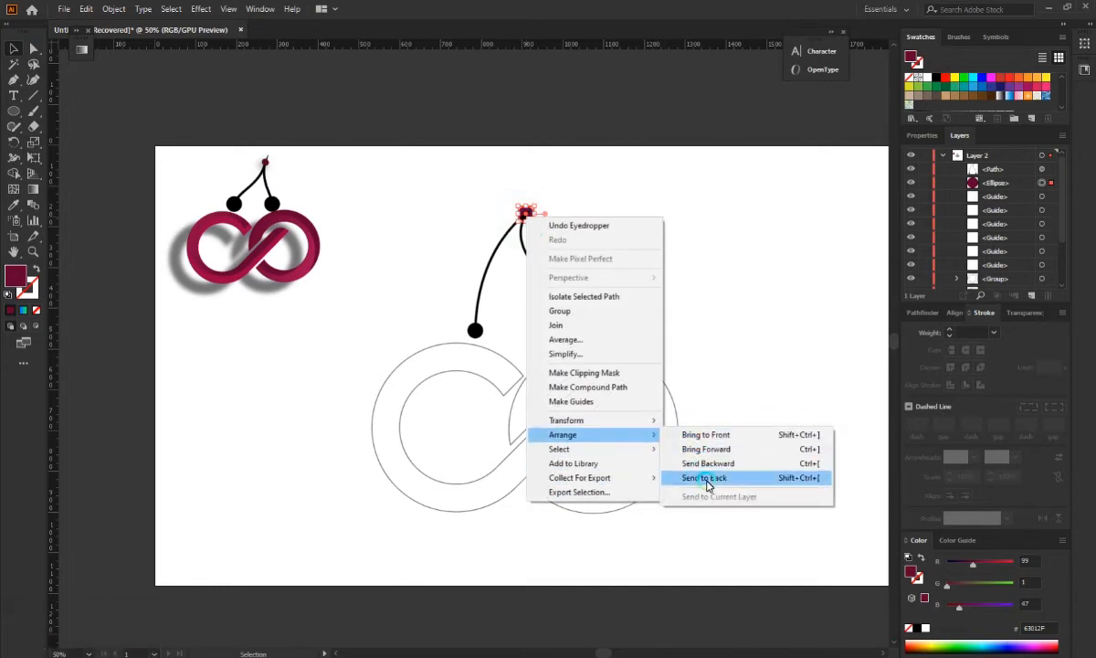
click(703, 434)
click(653, 290)
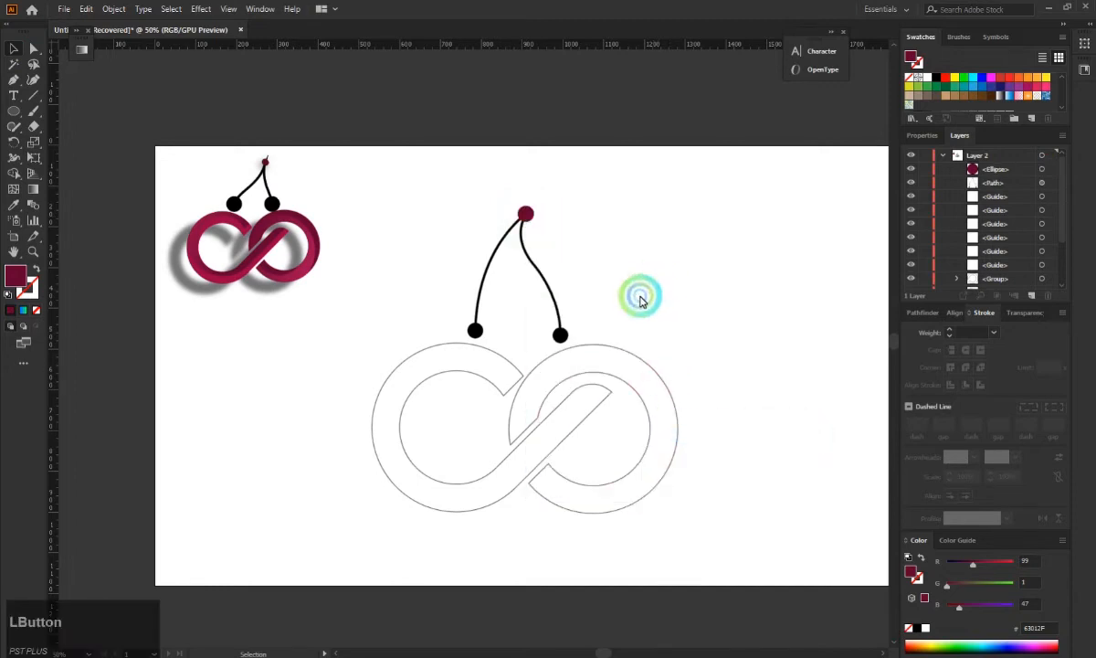
Fill the left ring with its diagonal bar using the crimson sampled from the reference's left ring.
click(493, 361)
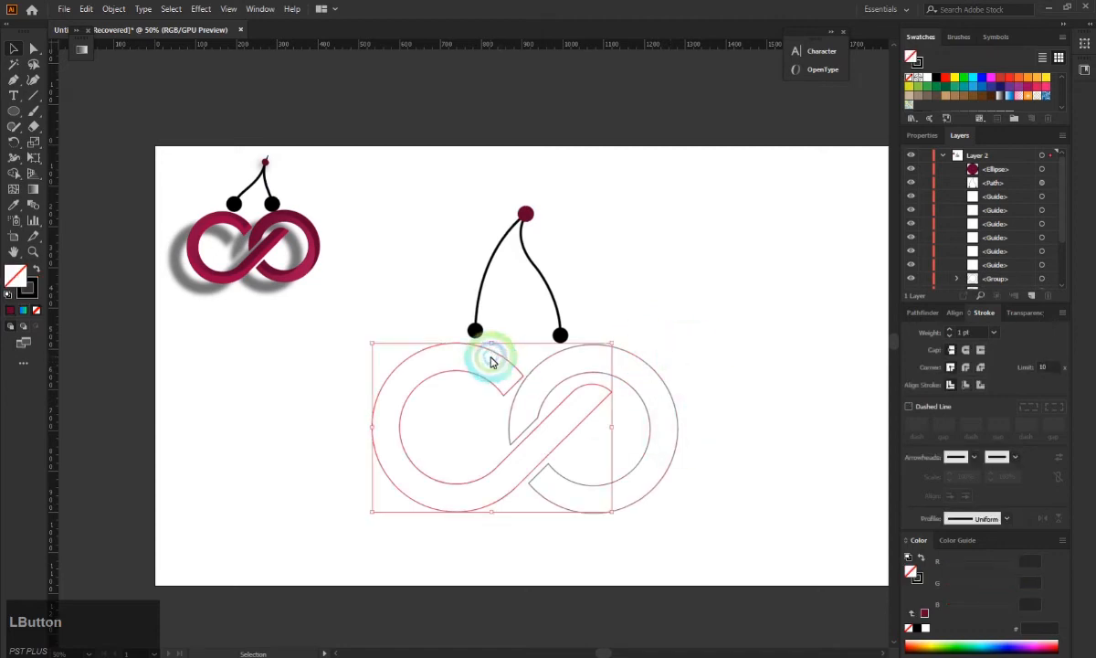
key(i)
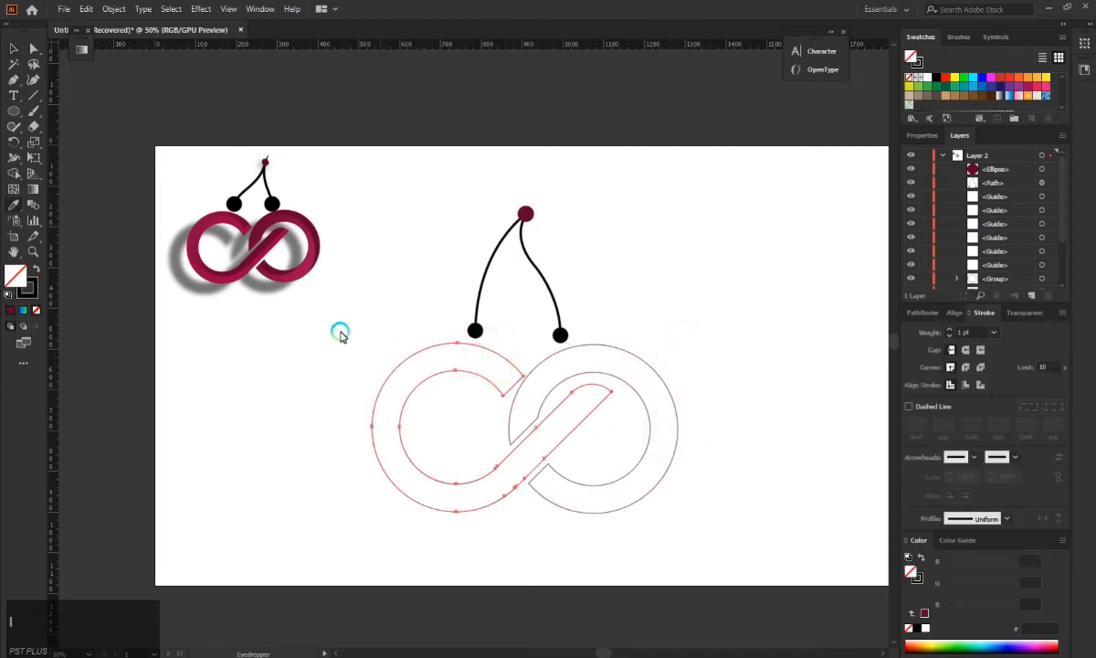
click(227, 283)
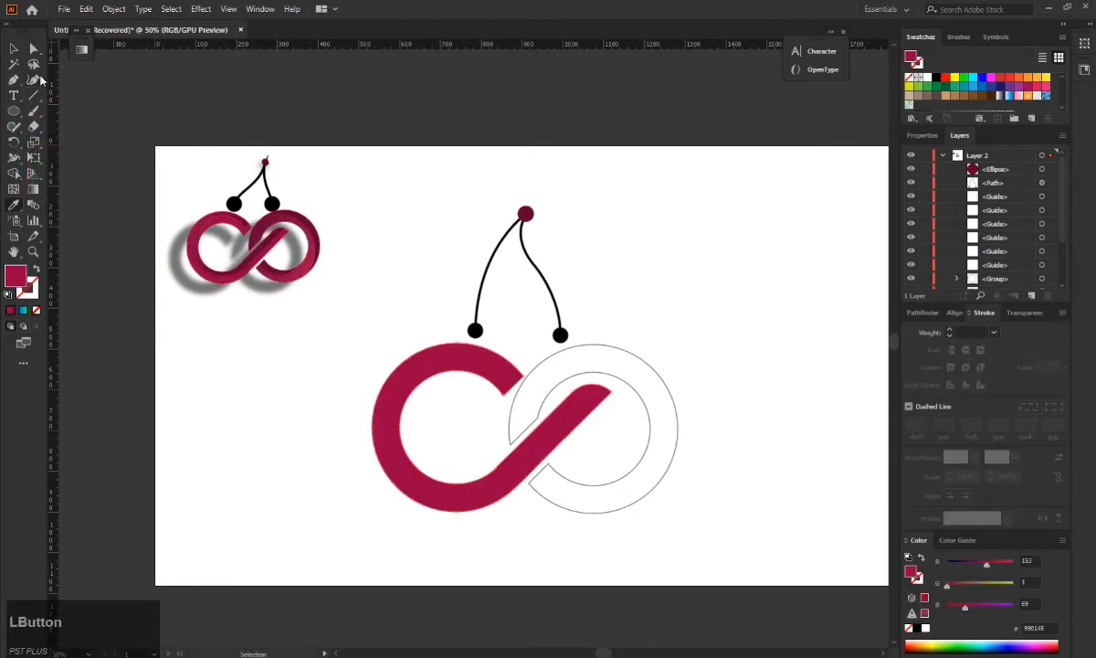
Fill the right ring with the dark maroon sampled from the top of the reference's right ring.
click(33, 48)
click(674, 380)
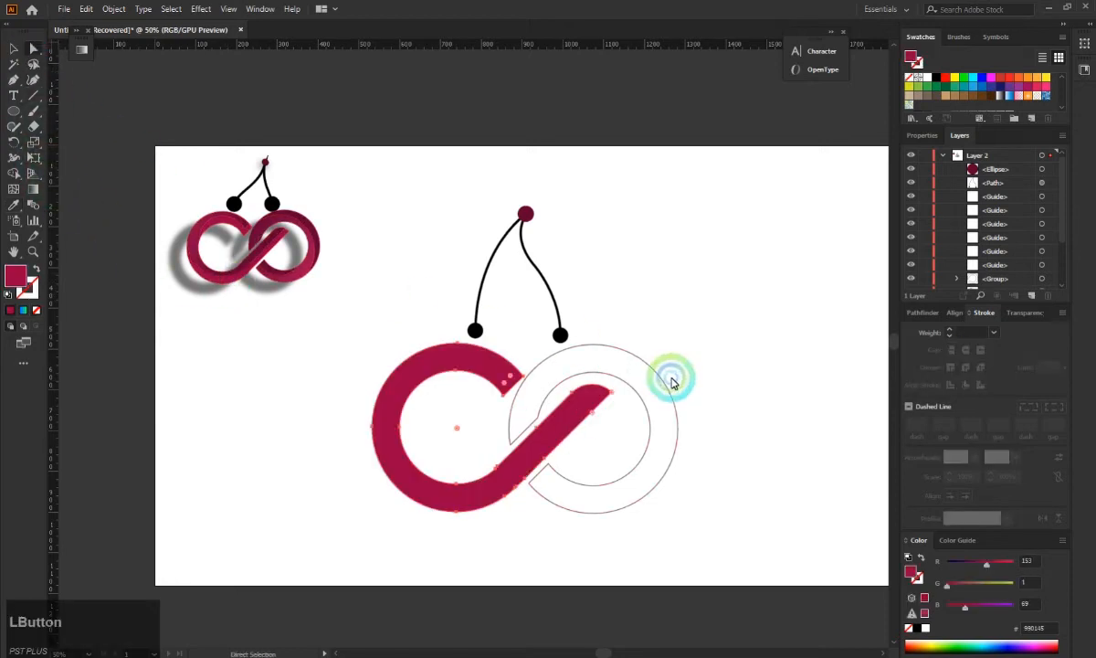
click(605, 348)
key(i)
click(244, 197)
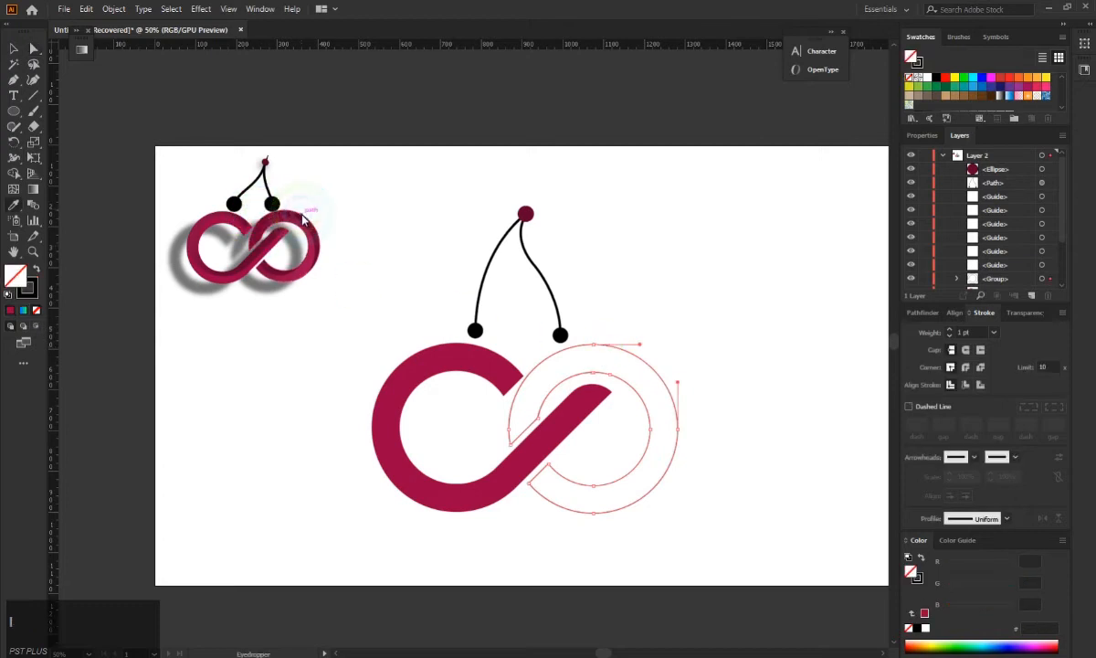
click(299, 221)
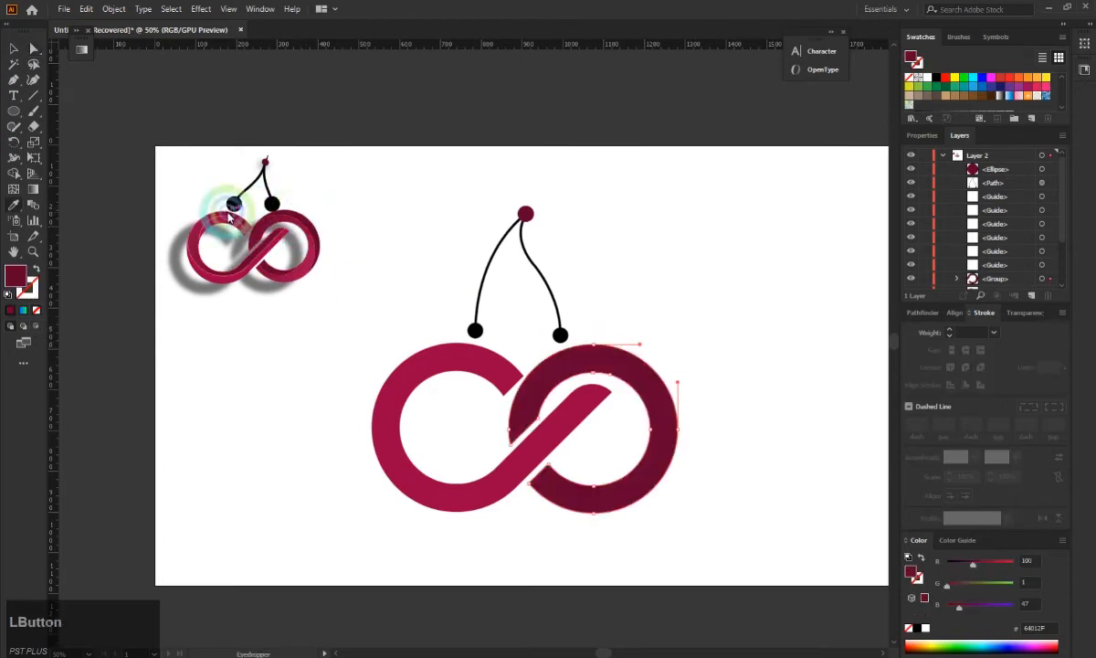
click(13, 51)
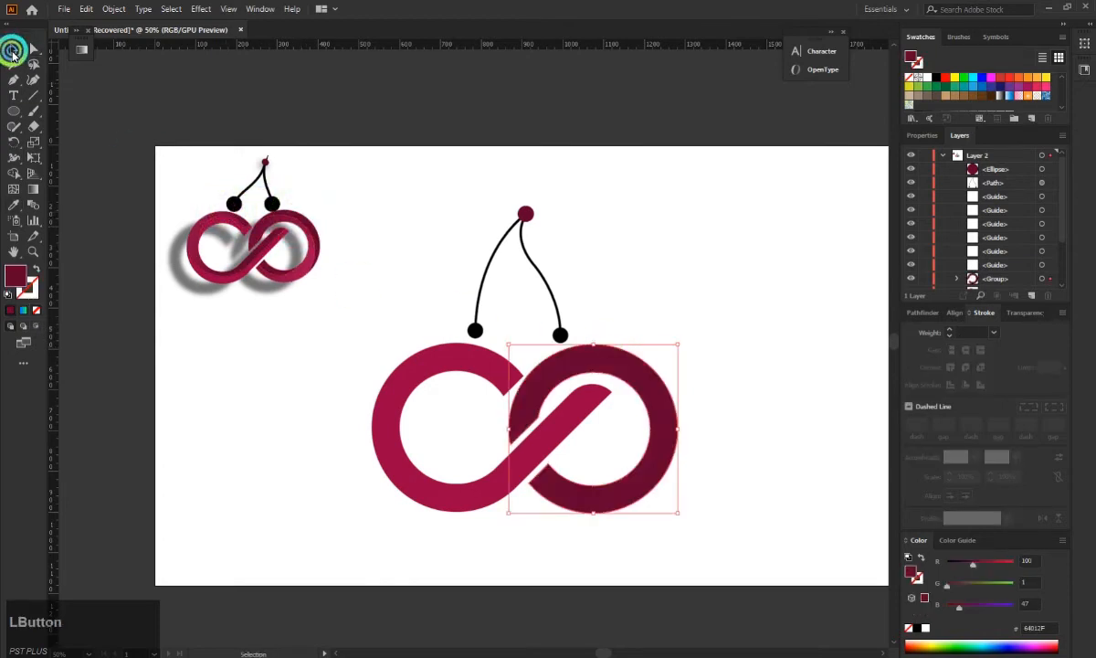
Duplicate the crimson left ring piece about 35 px straight up and remove the copy's fill.
click(437, 510)
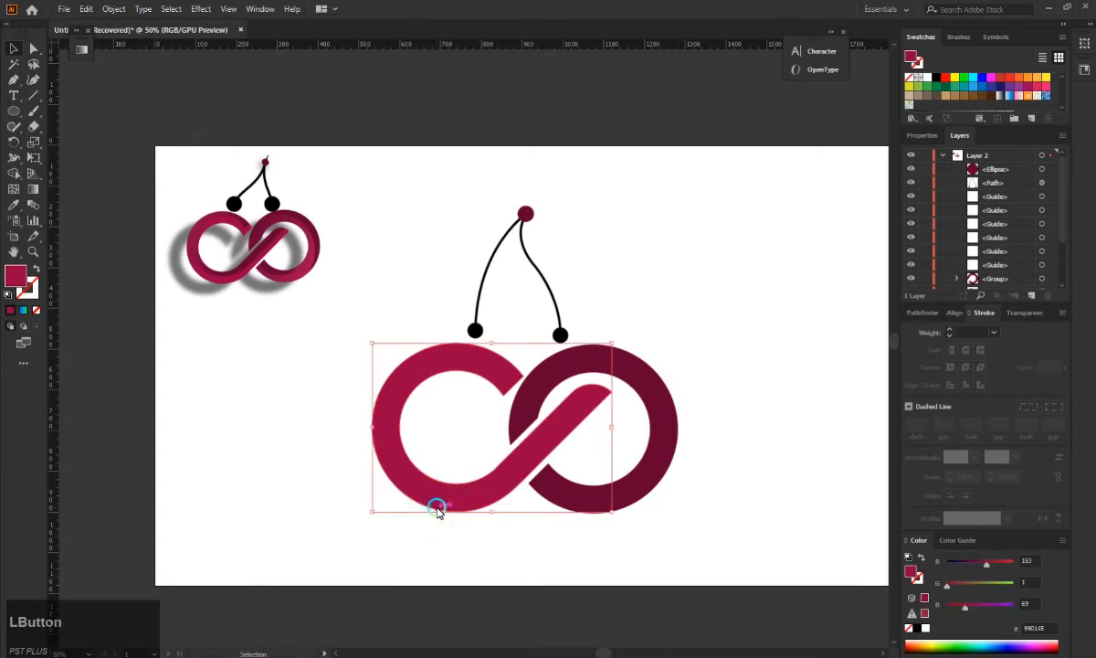
drag(437, 505, 437, 496)
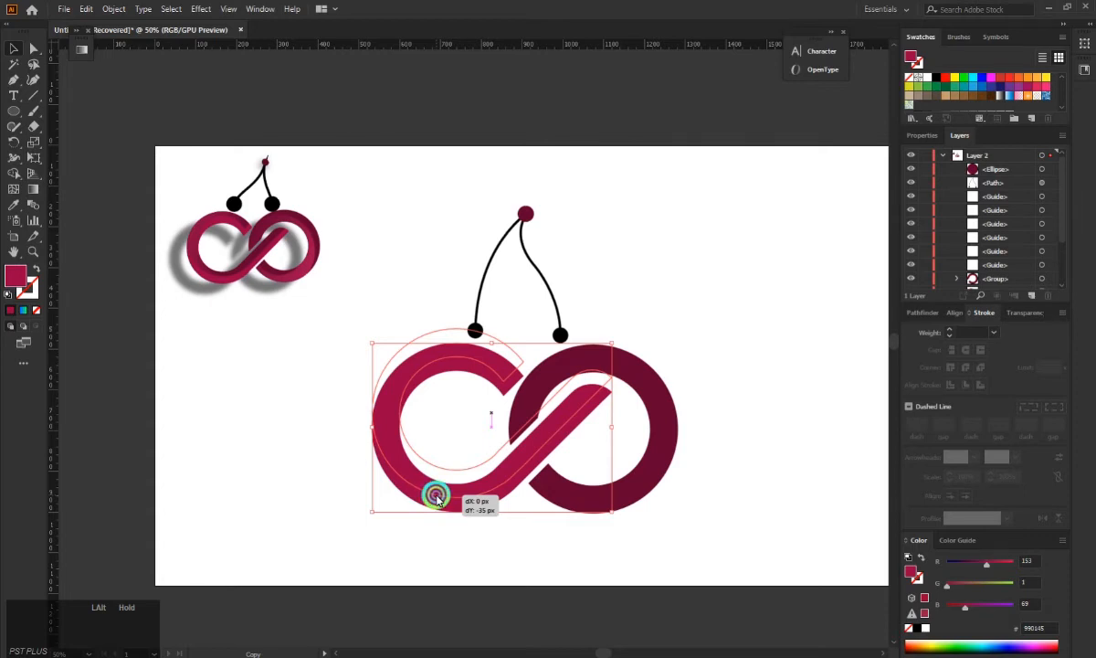
drag(437, 496, 437, 494)
click(377, 291)
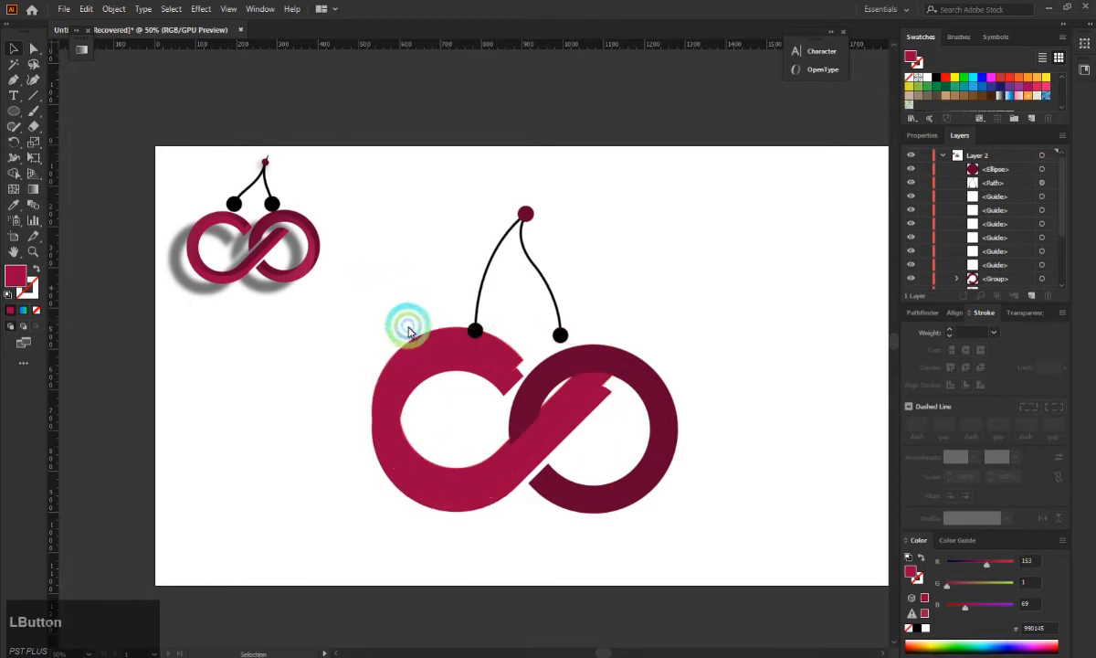
click(411, 346)
click(35, 308)
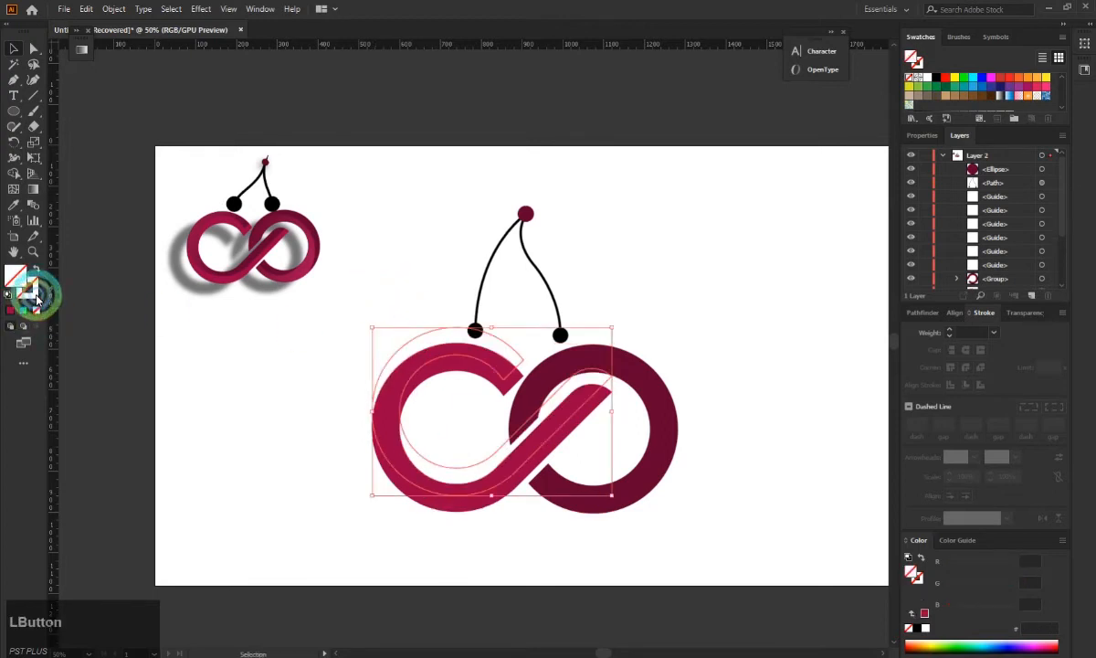
Trim away the parts of the copy outside the original left ring with Shape Builder, keeping only the overlap.
click(414, 426)
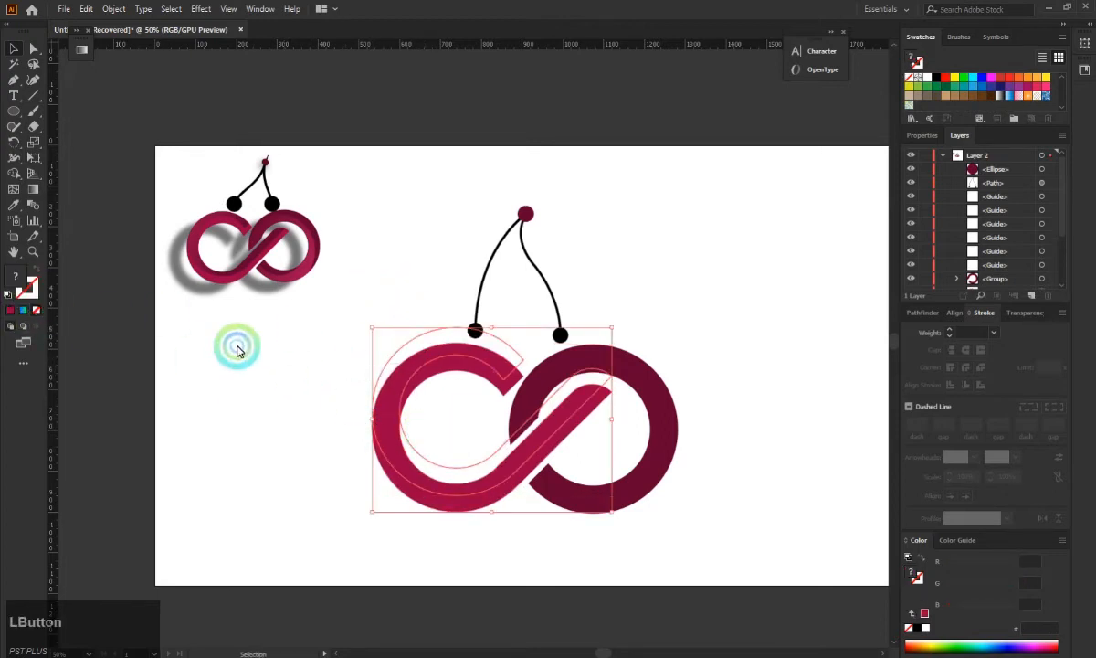
click(13, 172)
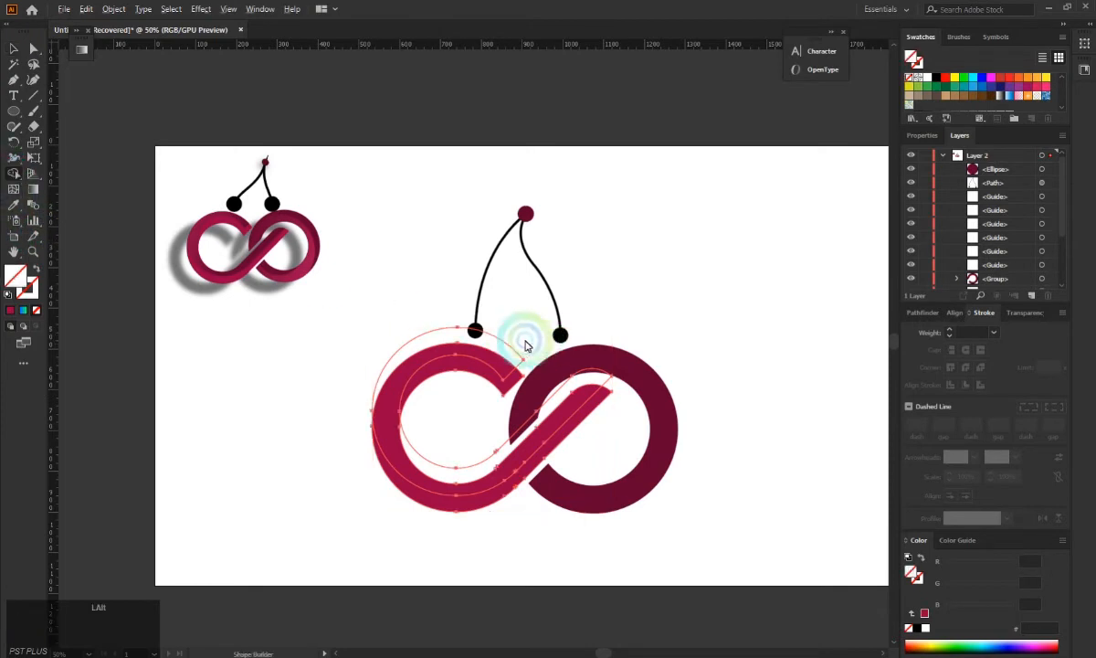
alt+click(453, 467)
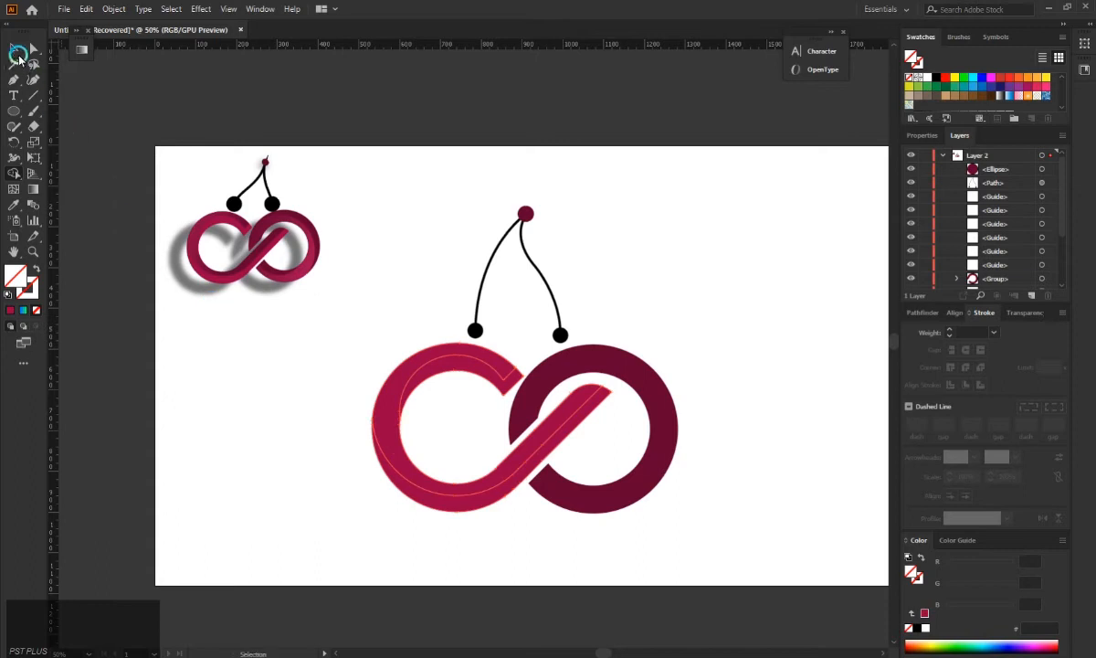
click(17, 55)
click(214, 368)
Fill the overlap piece with the pink-to-maroon gradient sampled from the reference's left ring.
click(387, 464)
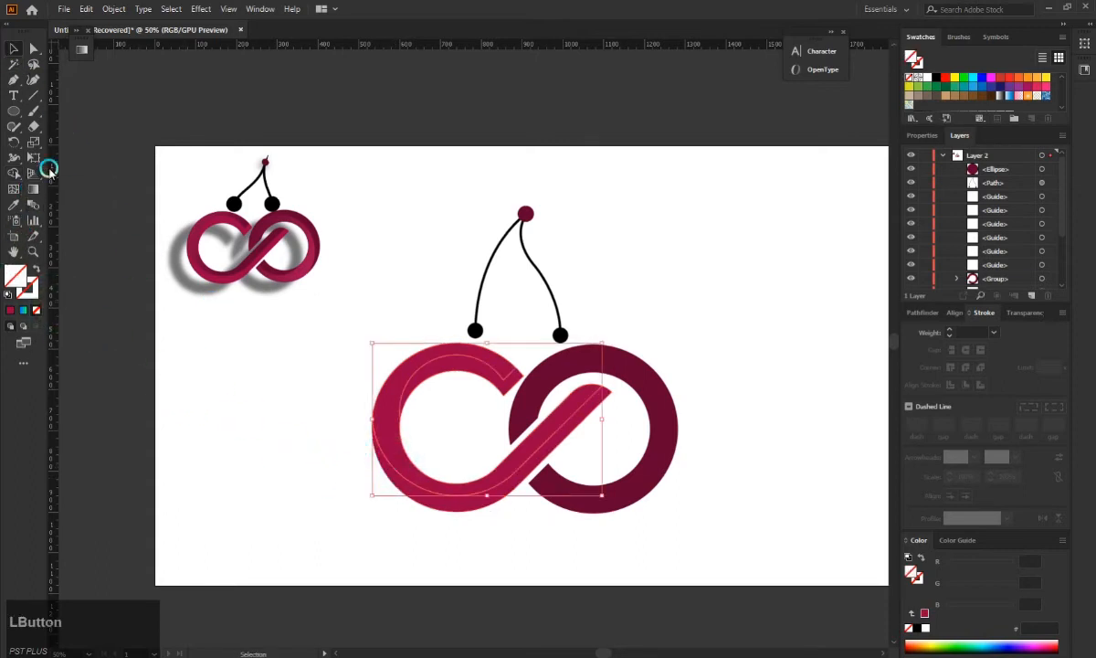
click(12, 209)
click(191, 215)
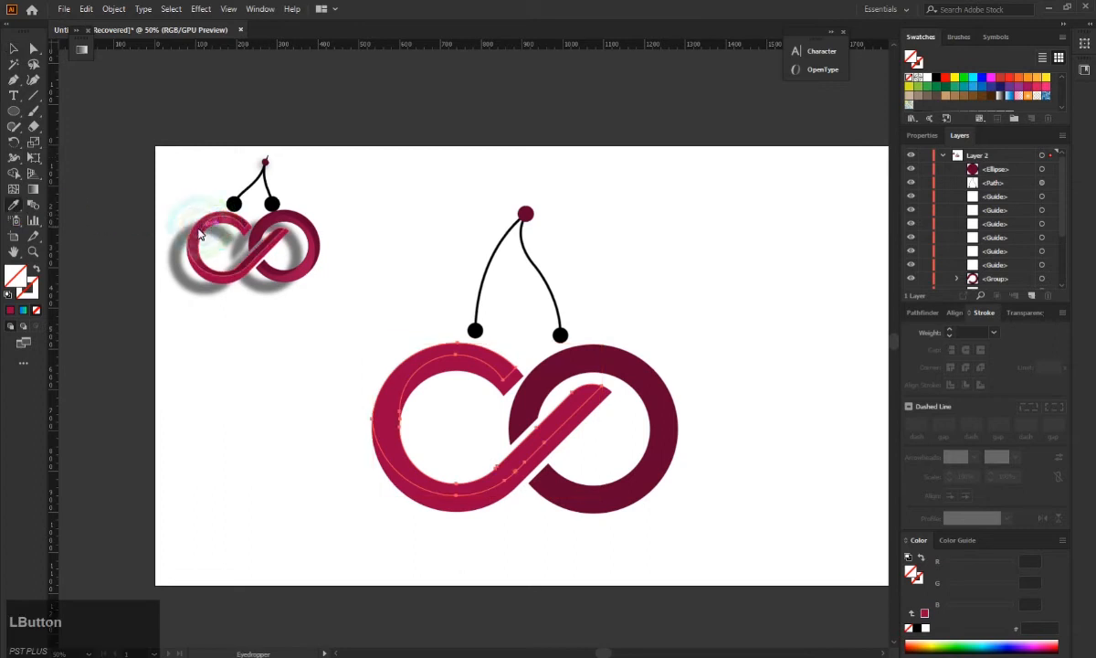
click(194, 238)
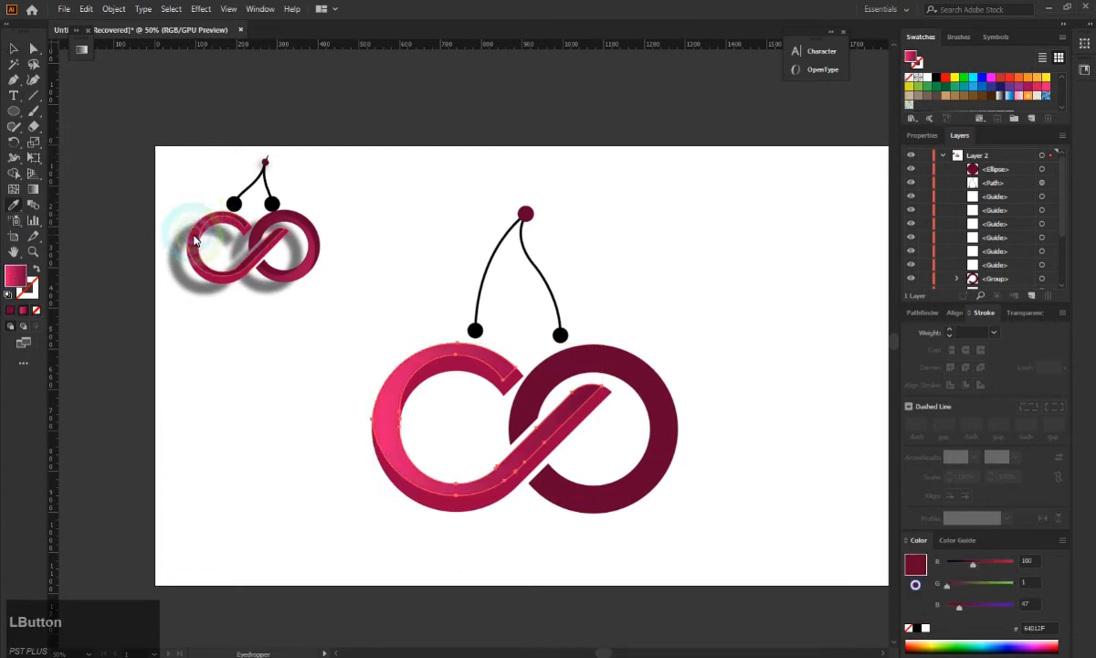
Redraw the overlap piece's gradient steeply downward beside the left ring, with pink above and dark maroon below.
click(33, 190)
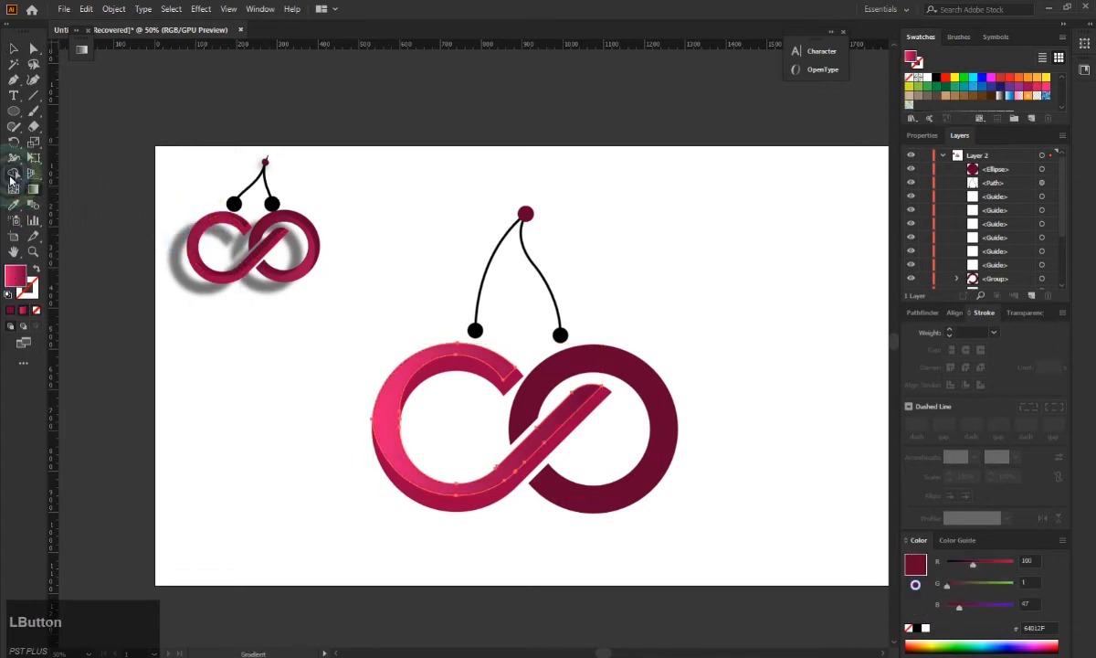
click(15, 49)
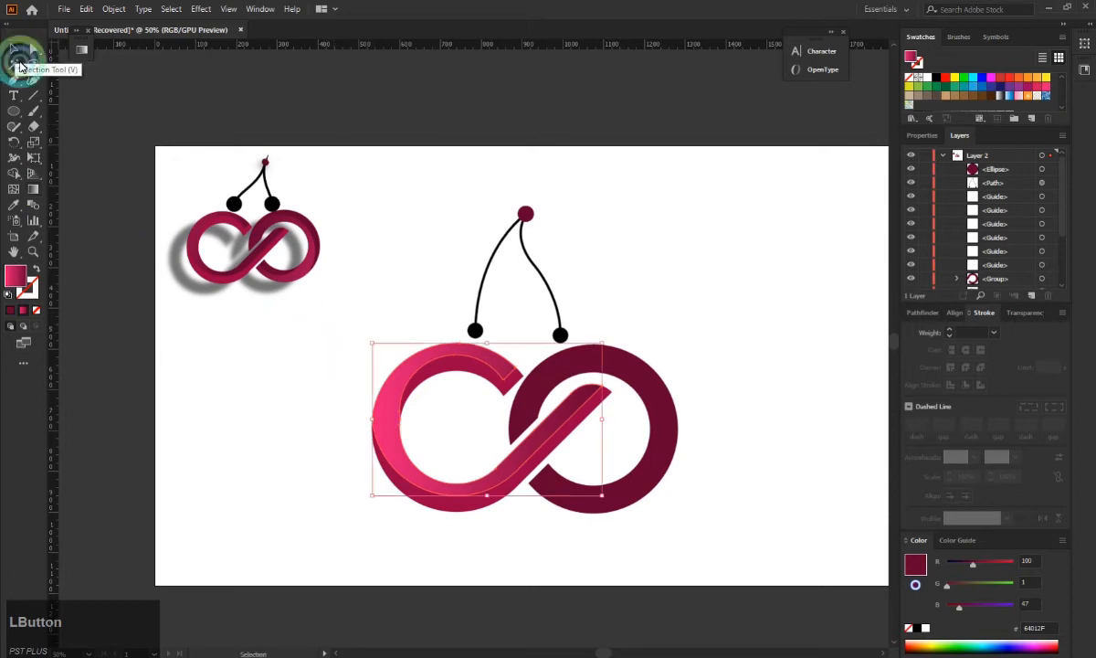
click(34, 188)
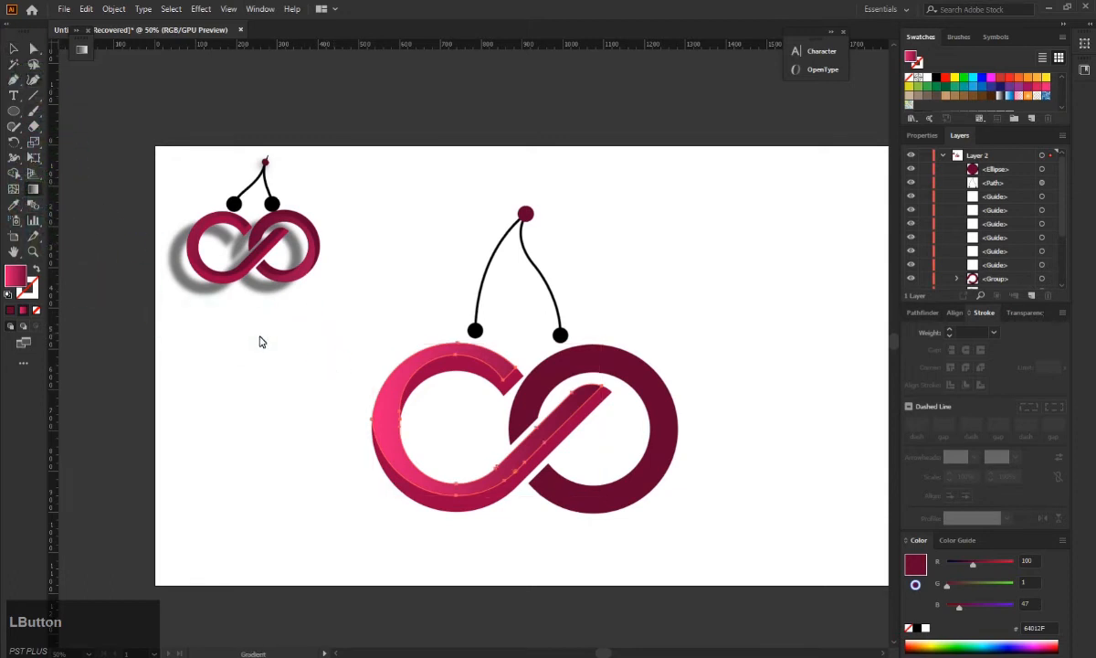
drag(305, 359, 328, 425)
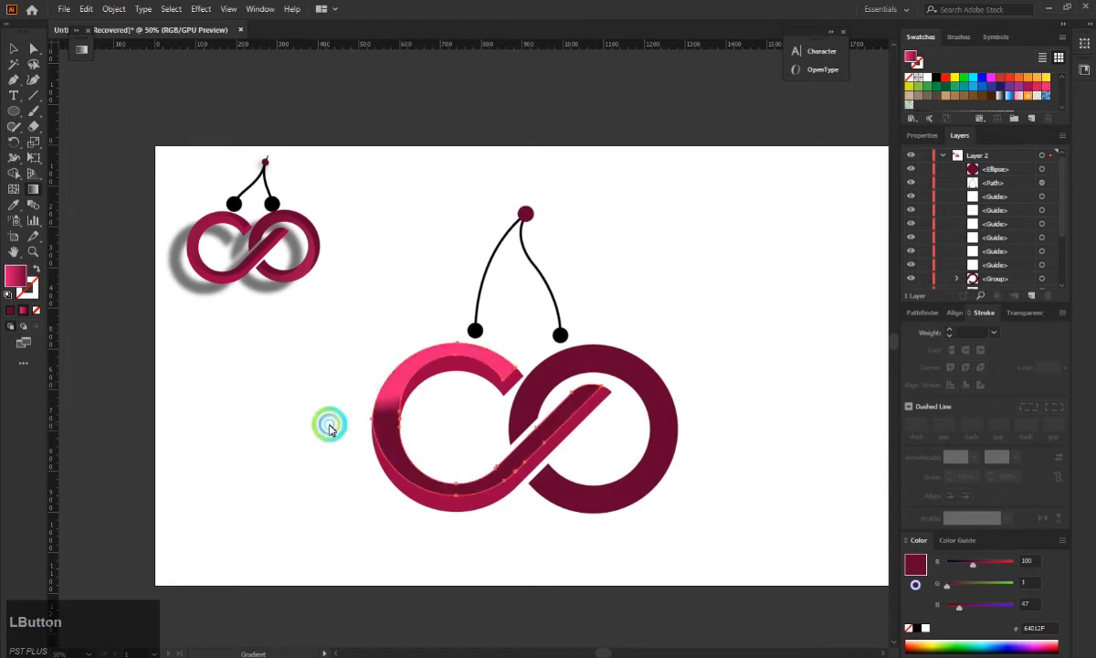
click(222, 278)
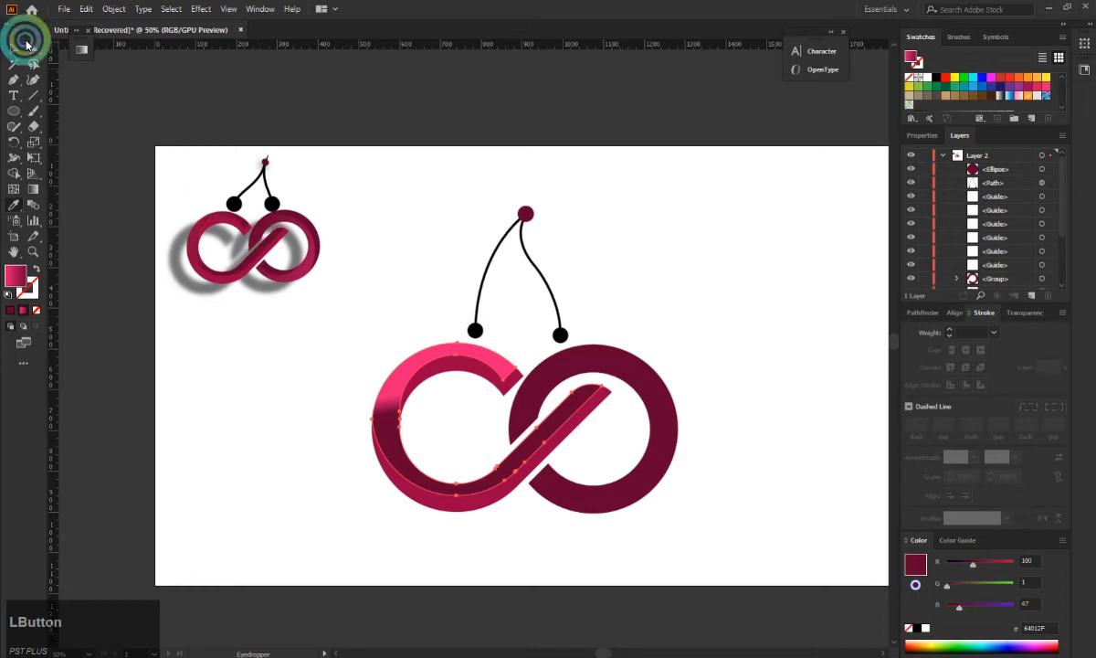
Select the left ring's overlap piece, reset its fill to solid maroon and reapply the pink-to-maroon linear gradient across it.
click(17, 48)
click(239, 243)
click(390, 415)
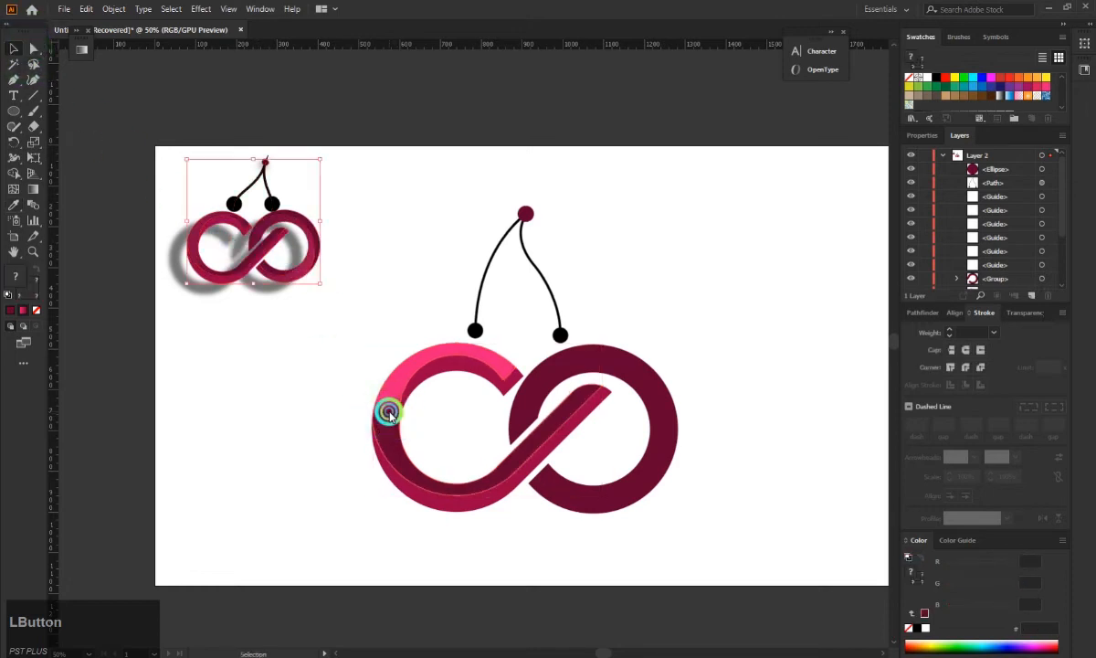
click(13, 308)
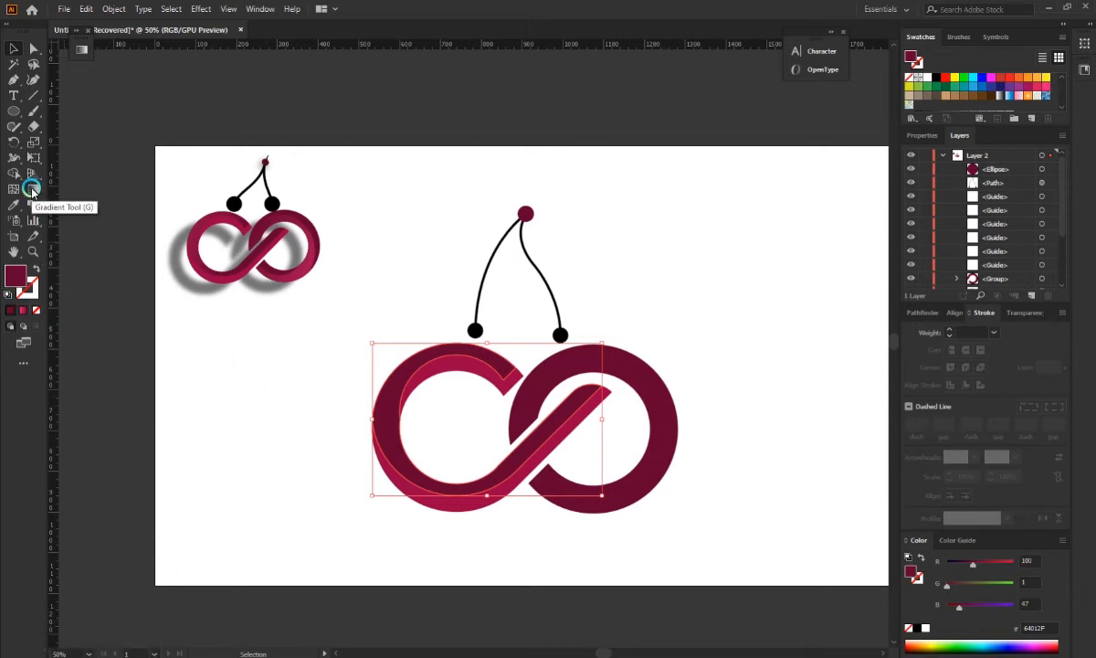
click(32, 189)
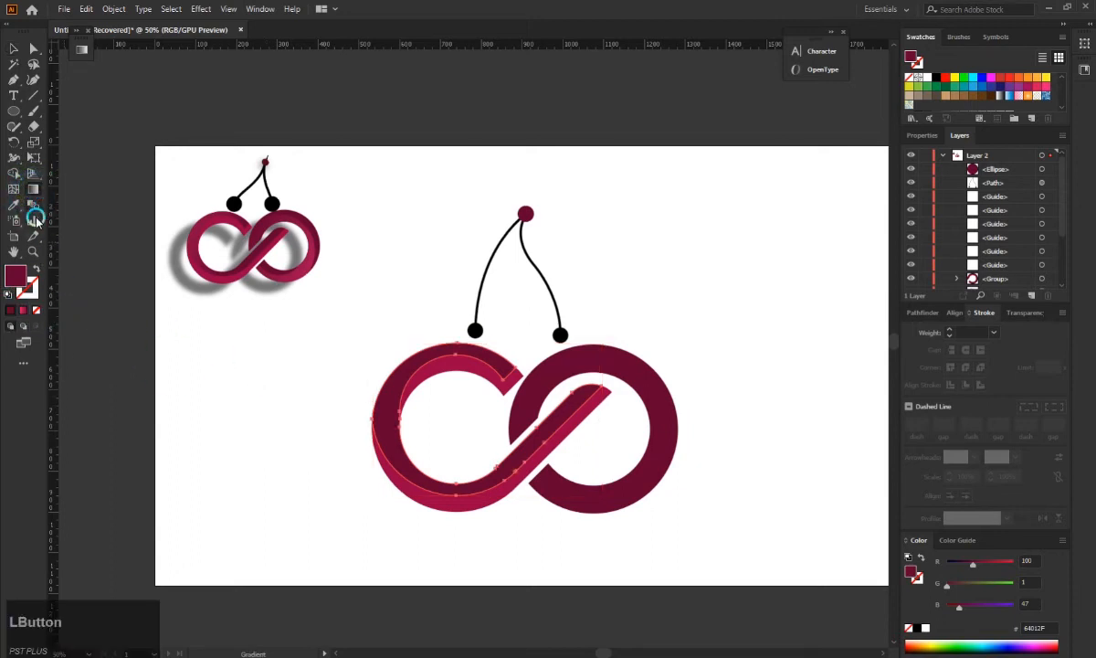
click(22, 312)
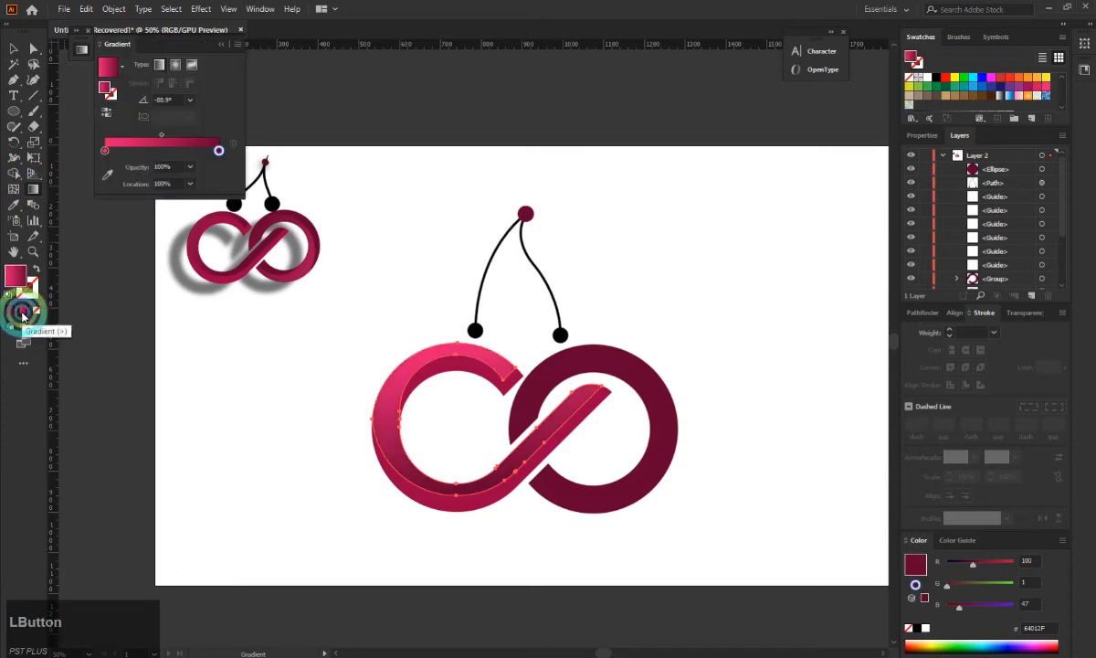
Shift the midpoint of the overlap piece's gradient towards the pink end, to about 13%.
click(162, 137)
drag(176, 133, 129, 137)
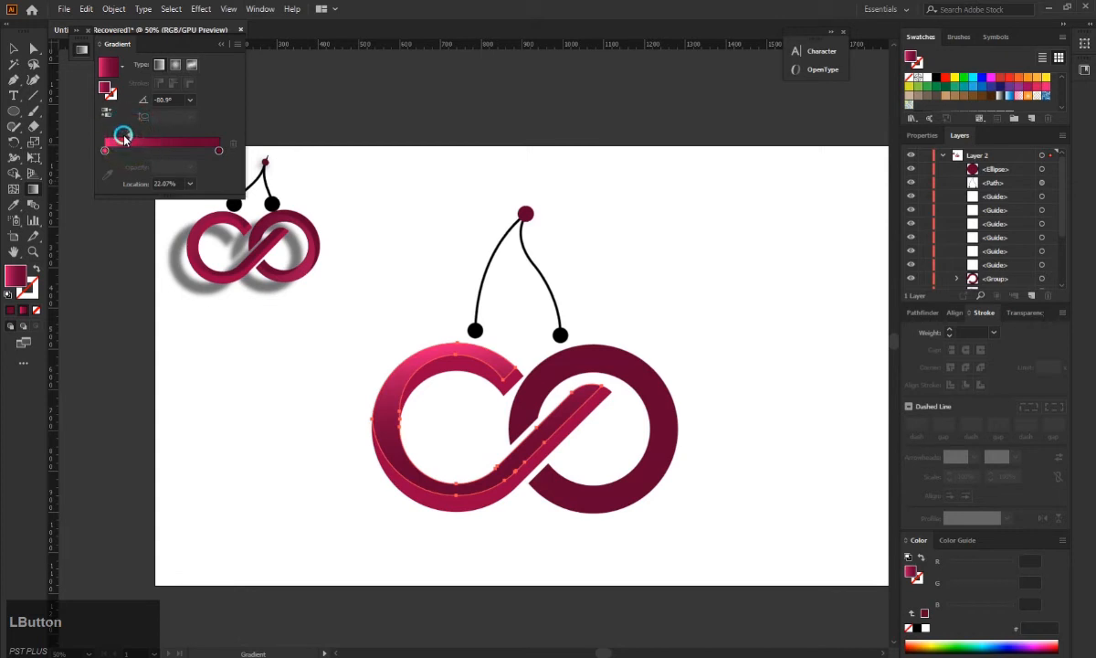
click(40, 200)
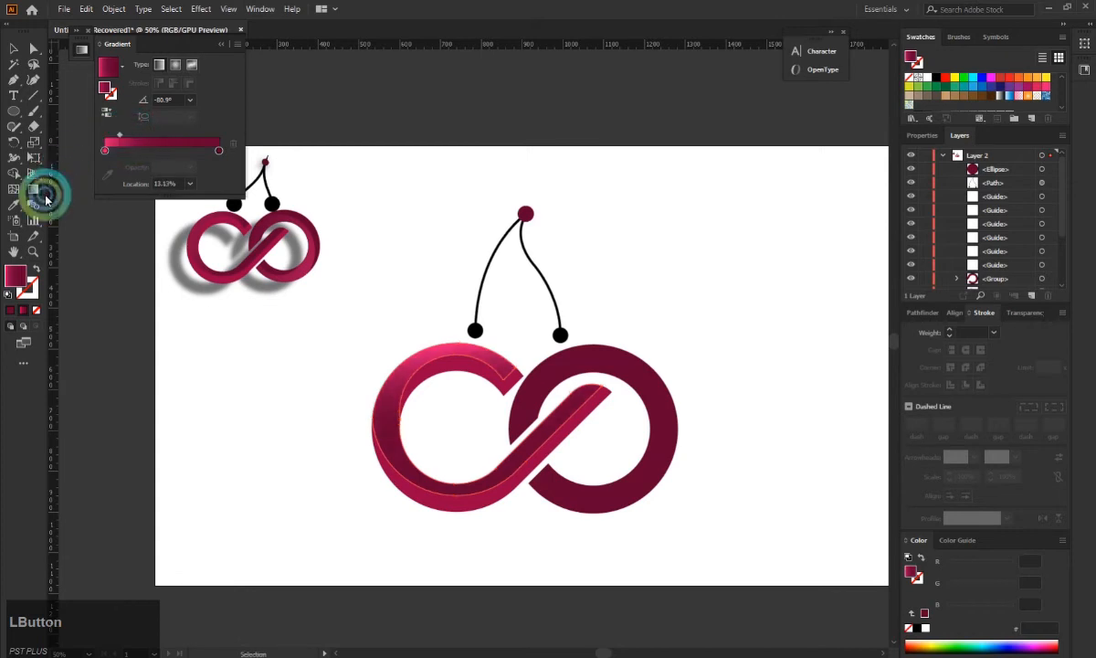
Try redrawing the overlap piece's gradient with a short upward stroke near the left ring's upper curve, and undo it.
click(35, 189)
click(382, 407)
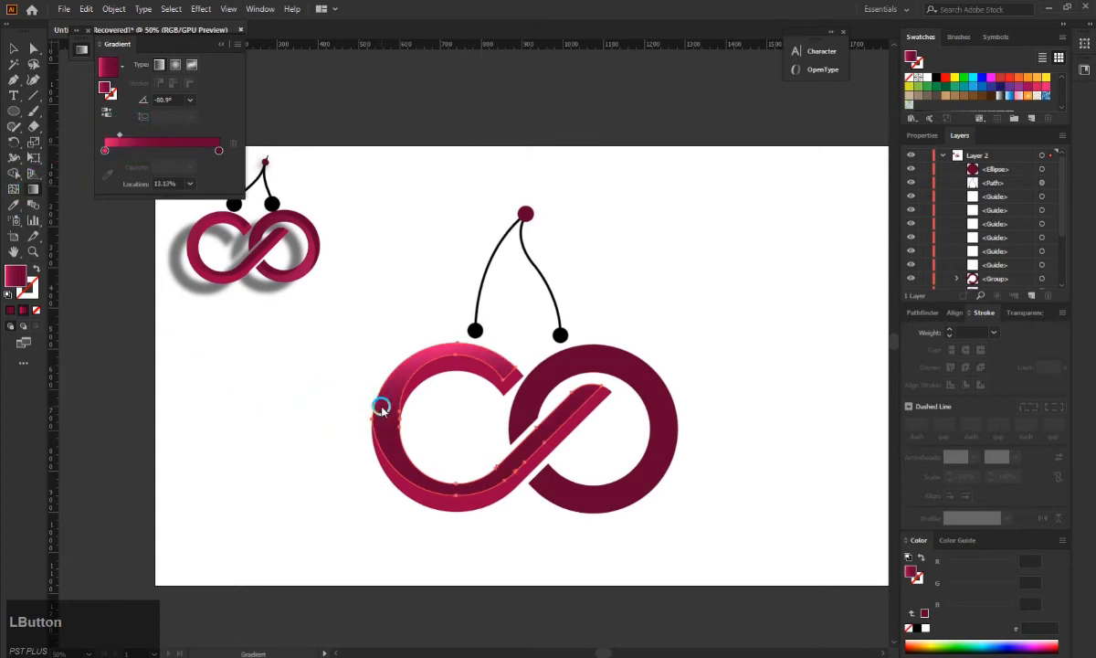
drag(405, 384, 406, 374)
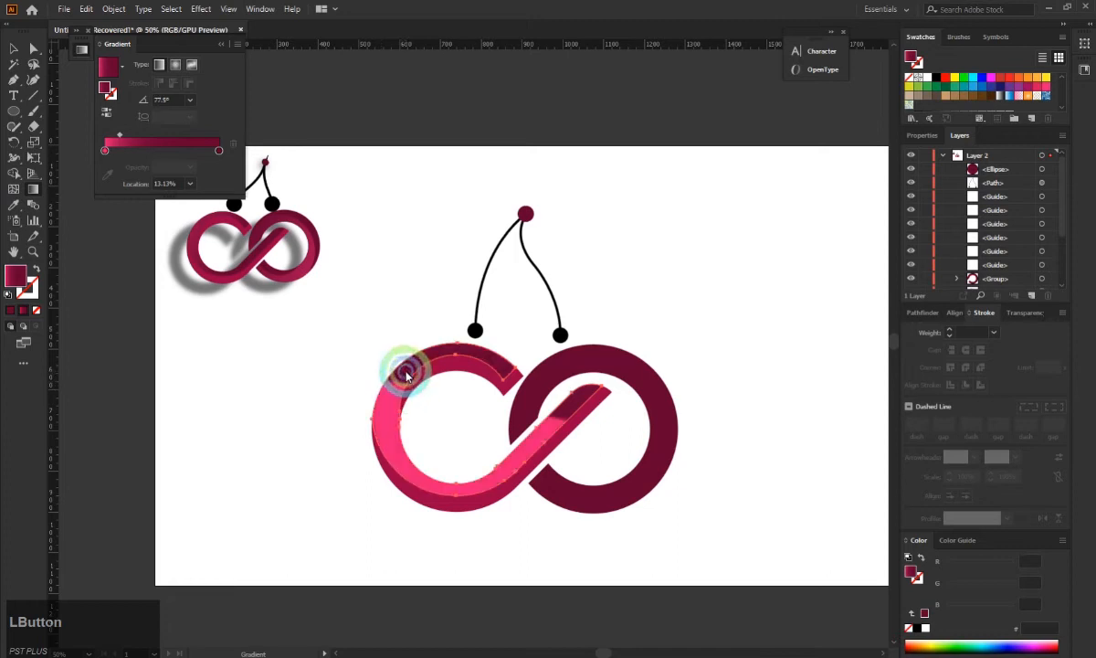
key(ctrl+z)
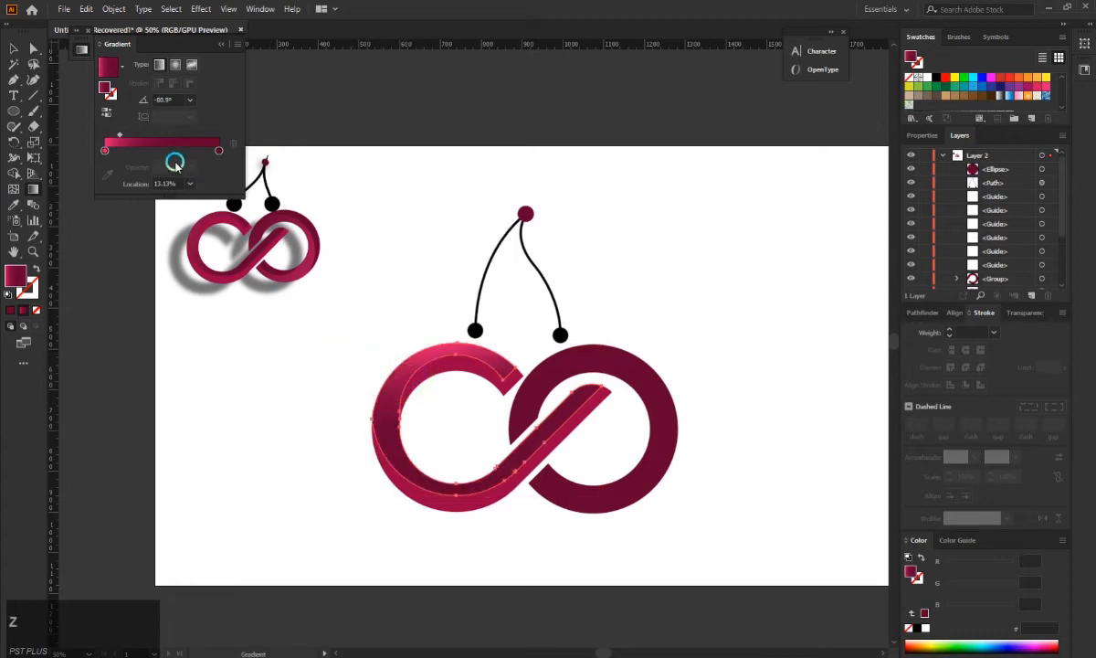
Rework the overlap piece's gradient into three stops: maroon at both ends and pink at about 58%.
mouse_move(119, 144)
mouse_down()
mouse_move(176, 137)
mouse_move(142, 127)
mouse_move(126, 153)
mouse_up()
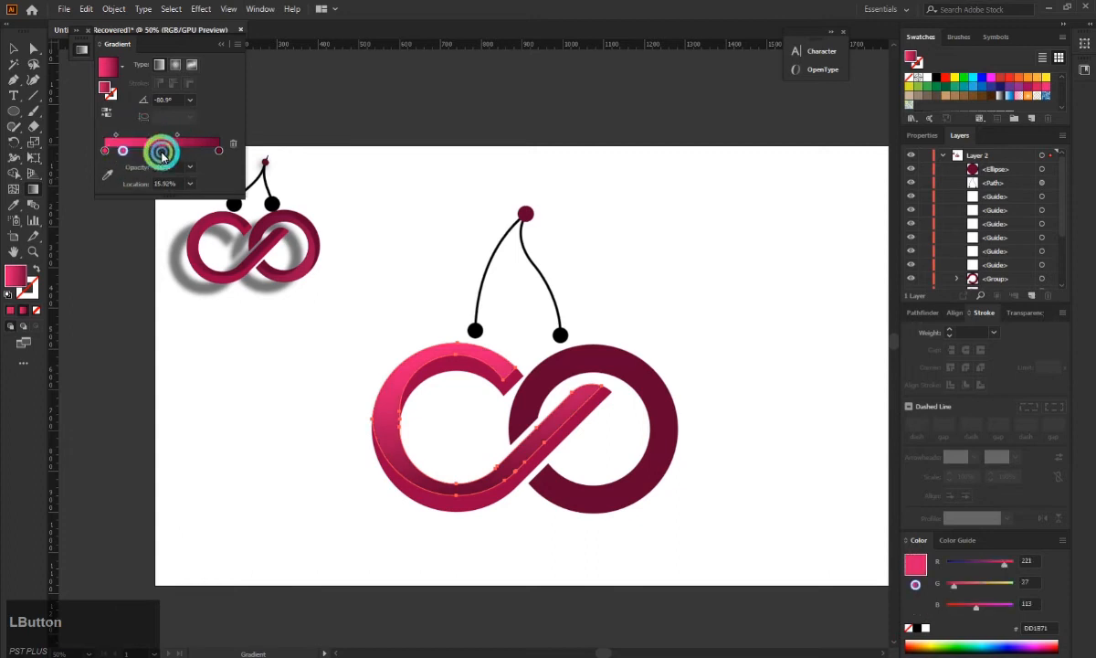
drag(215, 152, 158, 154)
click(123, 151)
click(235, 145)
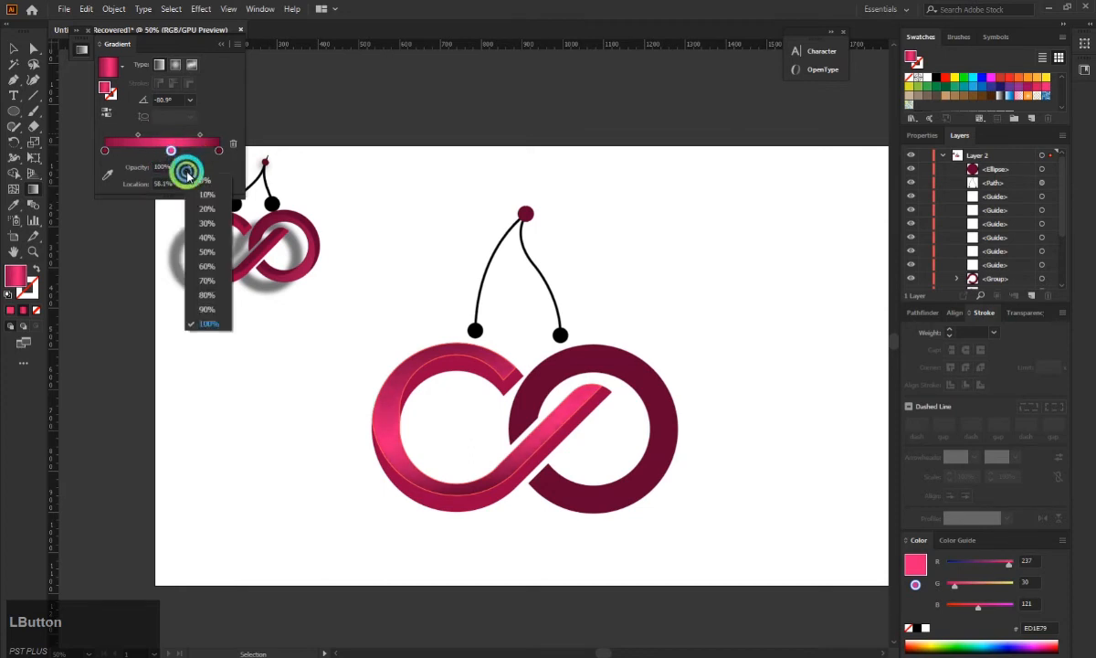
Try 30% and 70% opacity on the pink middle stop, and return it to 100%.
click(207, 223)
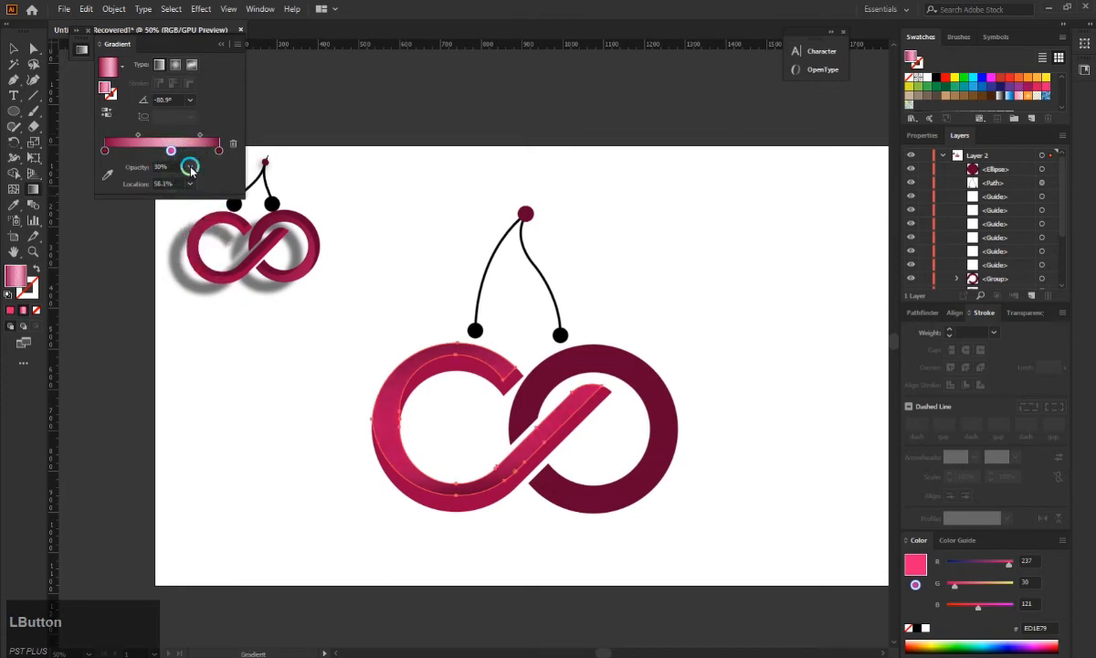
click(190, 169)
click(208, 256)
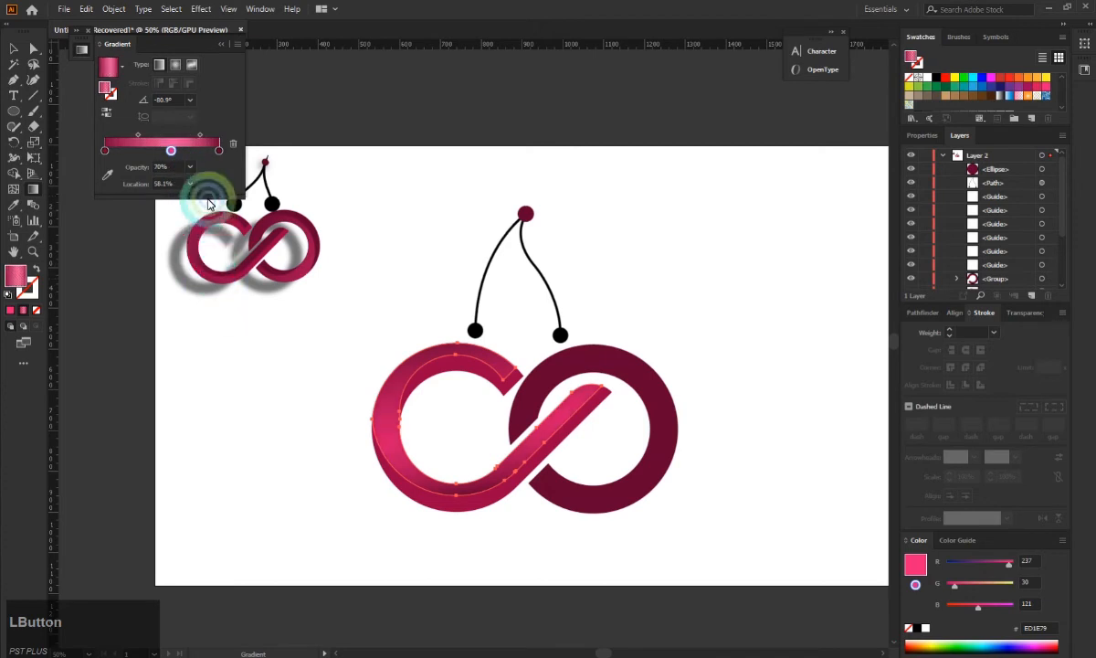
click(190, 166)
click(209, 306)
Remove the pink middle stop from the overlap piece's gradient, keeping only the two maroon end stops, and deselect the piece.
click(176, 151)
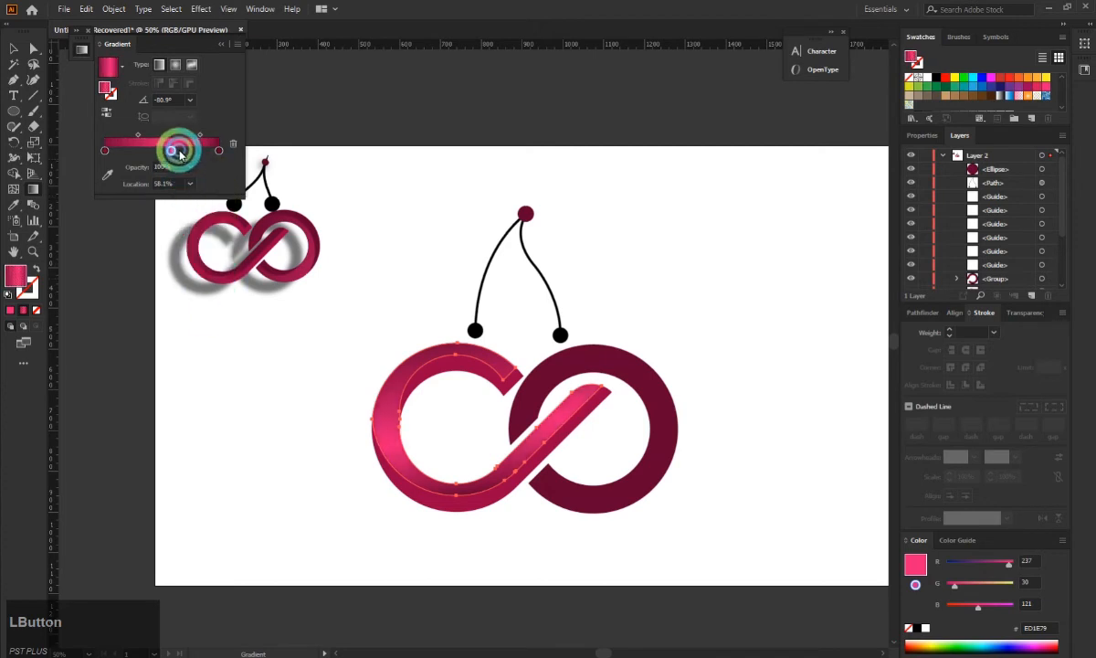
drag(180, 155, 205, 145)
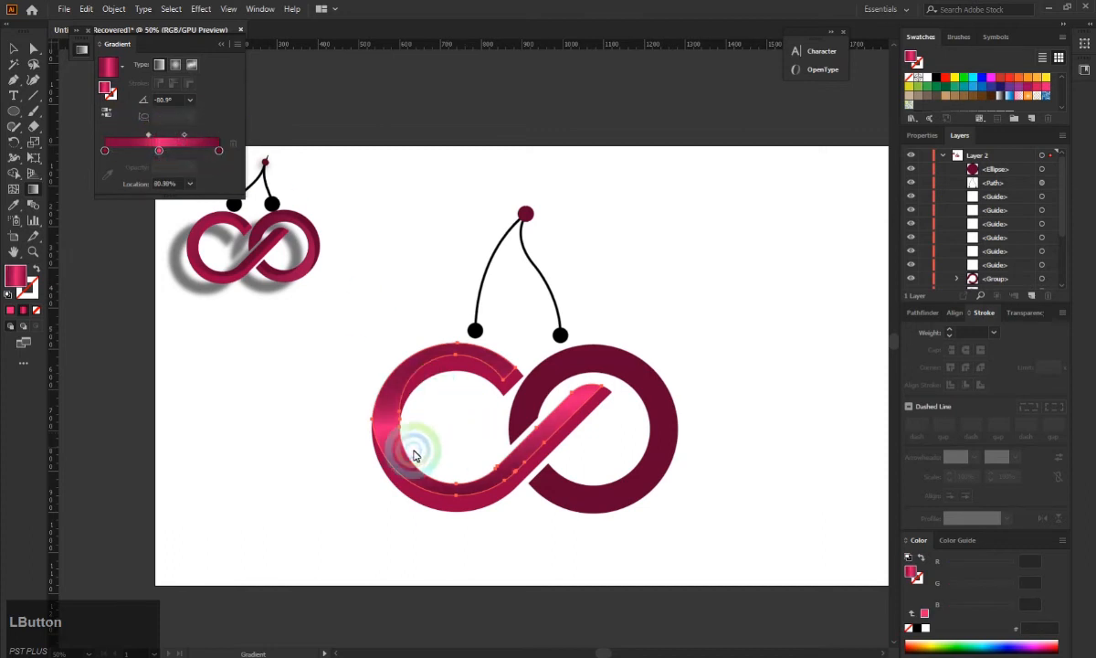
click(155, 149)
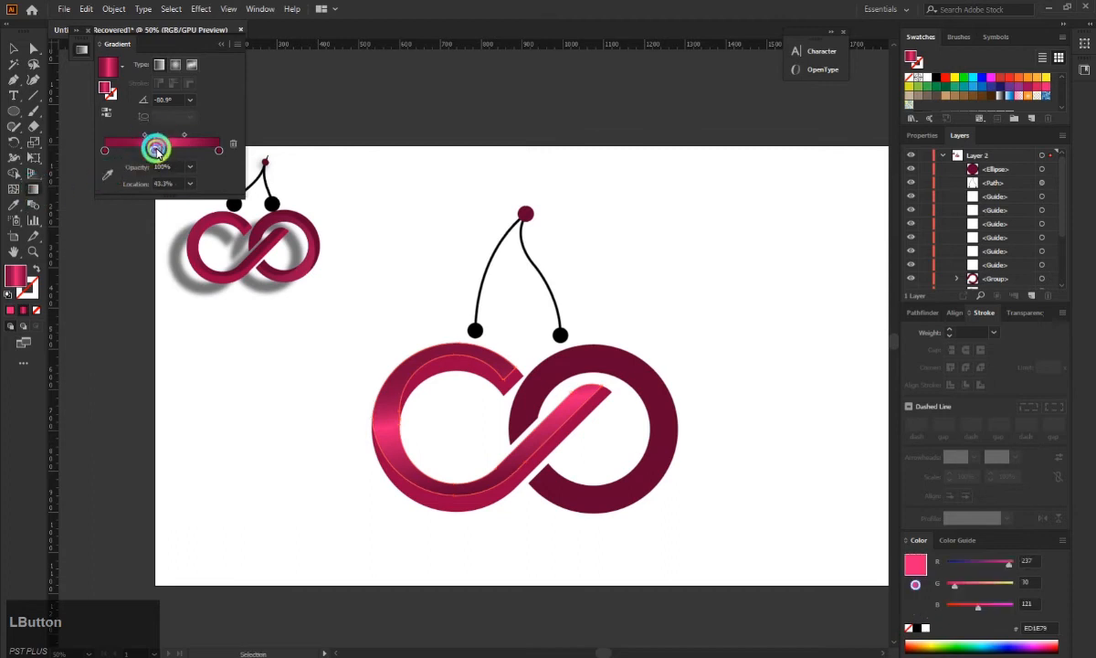
drag(225, 146, 259, 167)
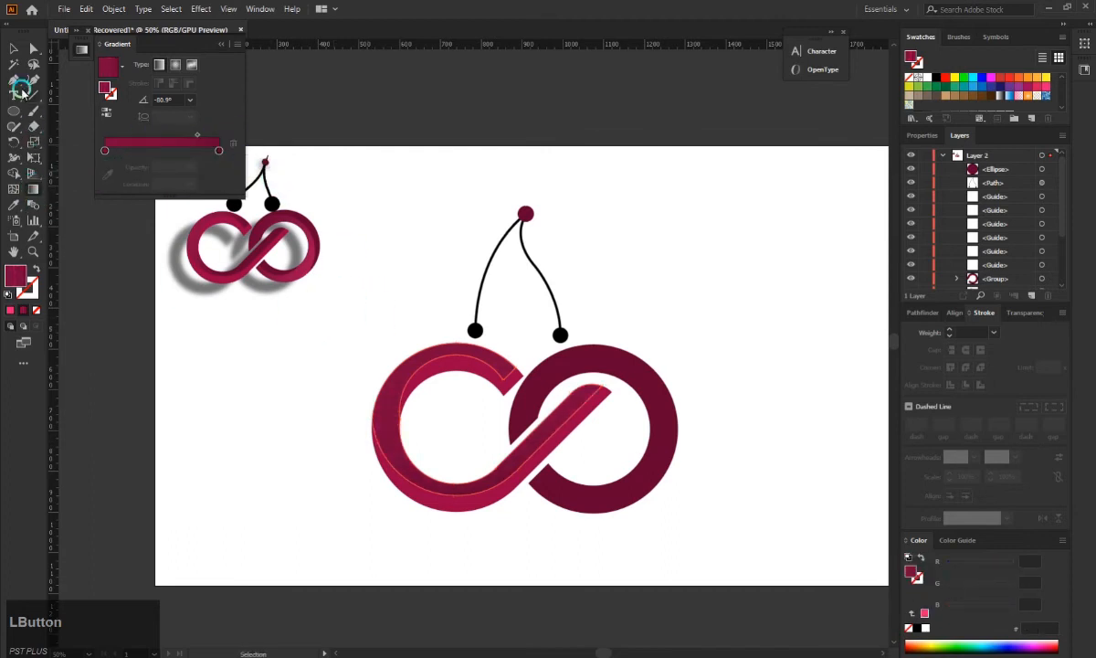
click(13, 47)
click(318, 175)
click(290, 474)
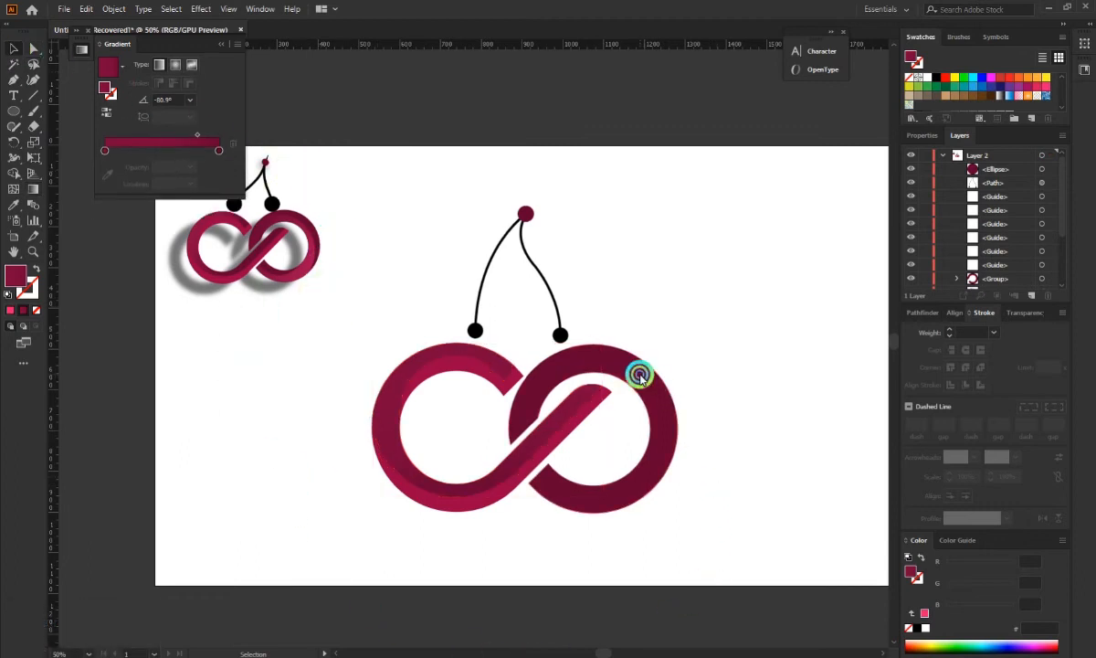
Duplicate the right ring about 30 px left and slightly down, and fill the copy with the gradient sampled from the reference's right ring.
drag(639, 374, 629, 390)
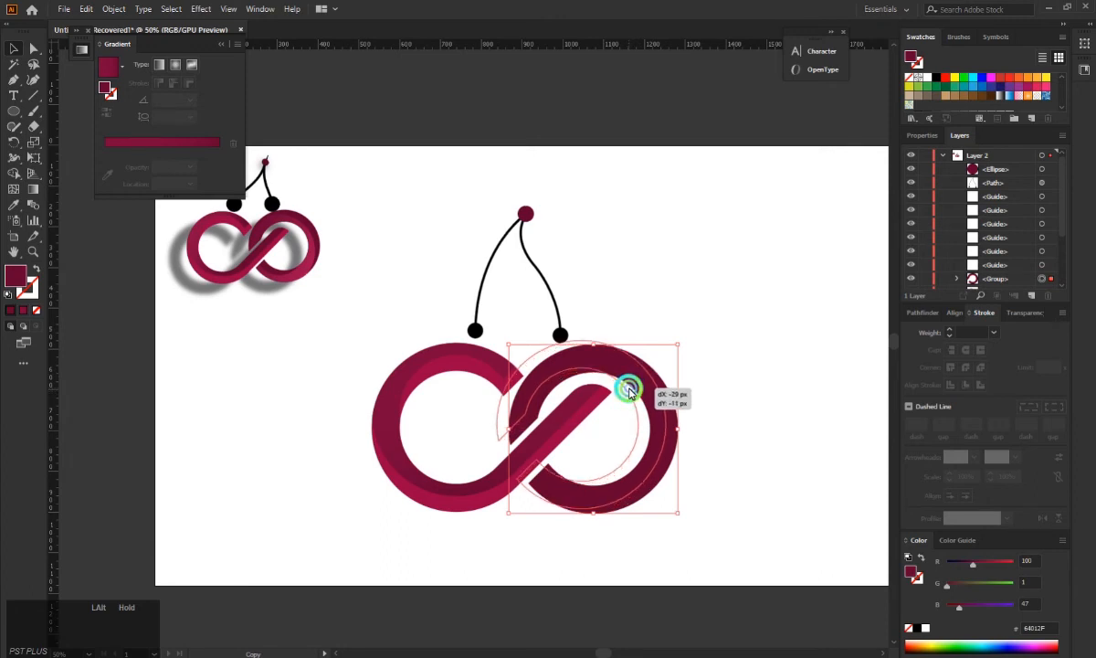
mouse_move(628, 390)
mouse_down()
mouse_move(625, 402)
mouse_move(628, 393)
mouse_up()
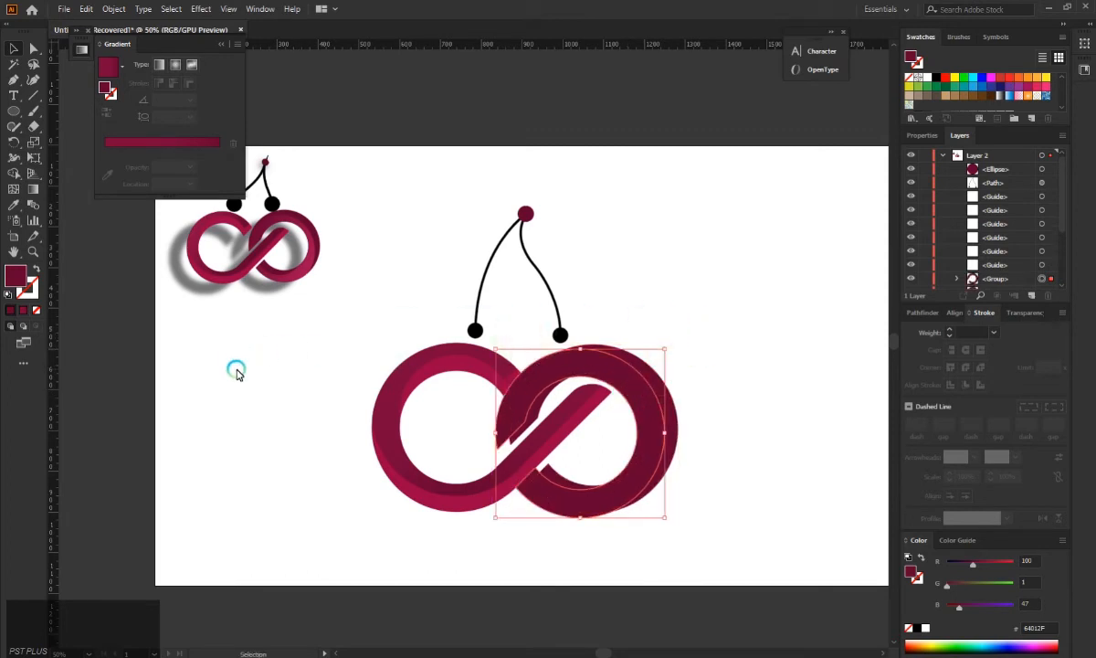
click(19, 206)
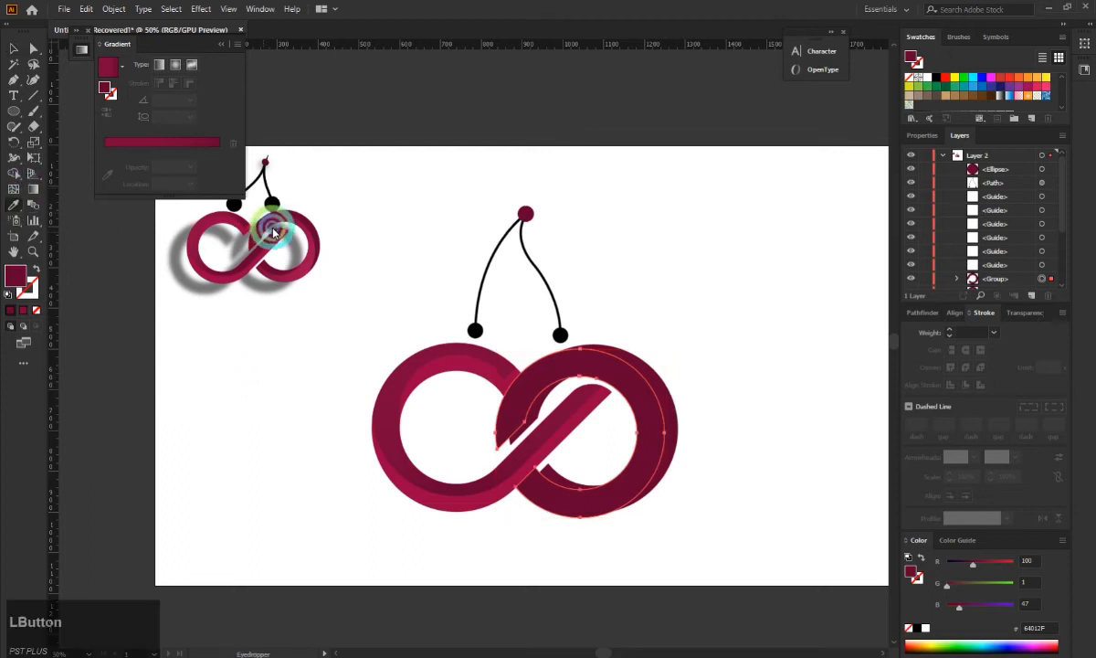
click(307, 270)
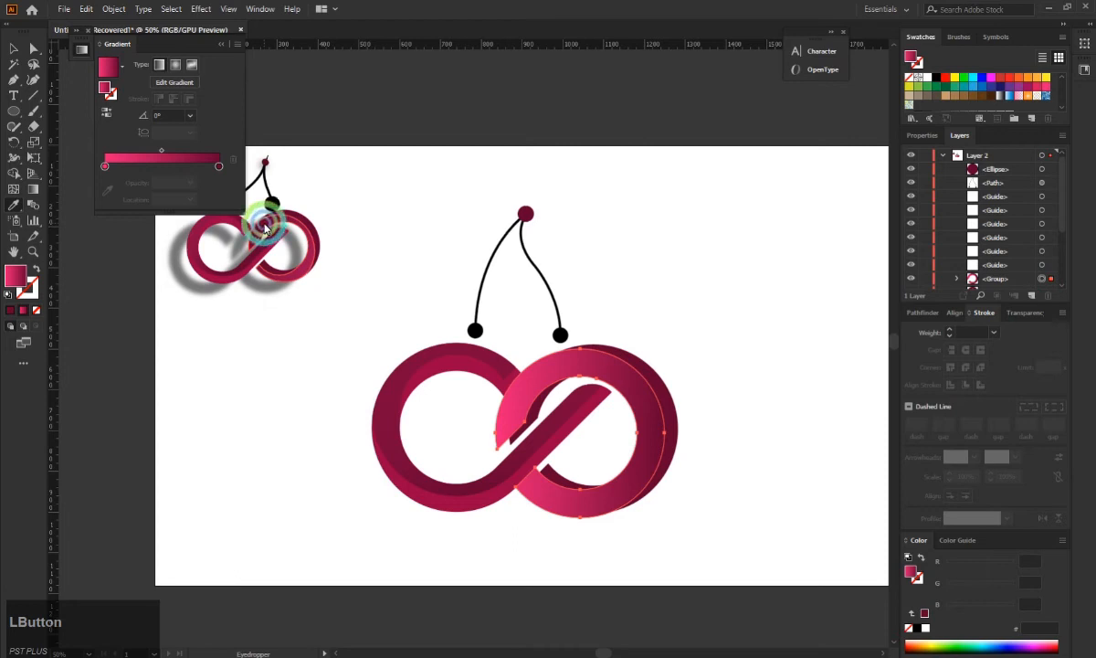
drag(259, 231, 221, 169)
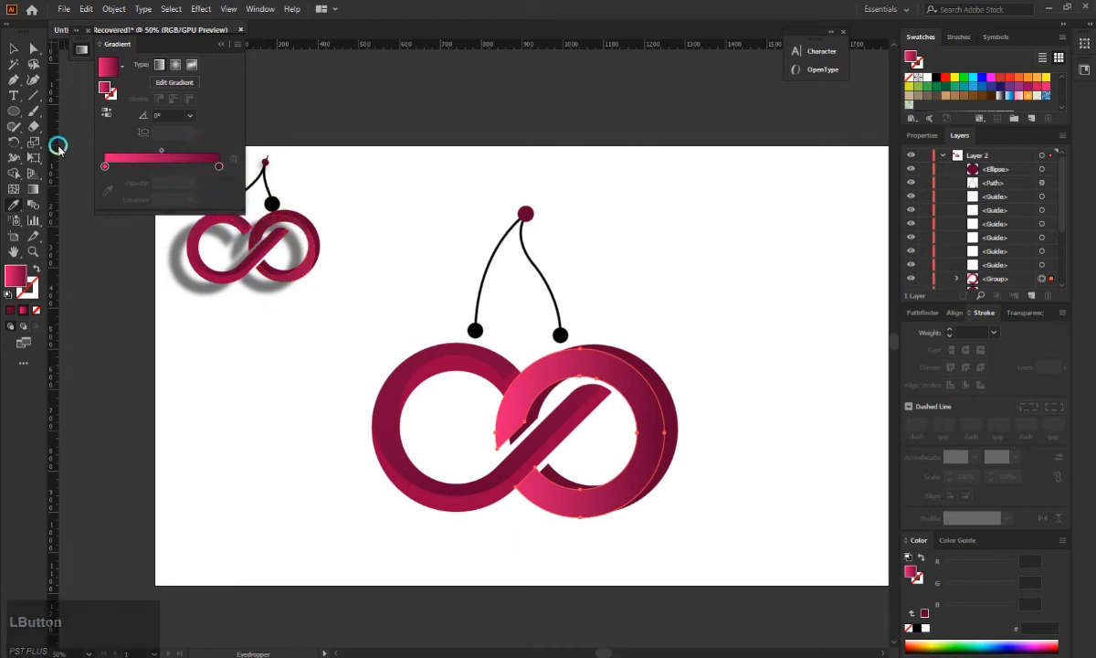
Redraw the right ring copy's gradient freehand at about -46°, so that the maroon end covers the whole copy.
click(33, 48)
click(244, 391)
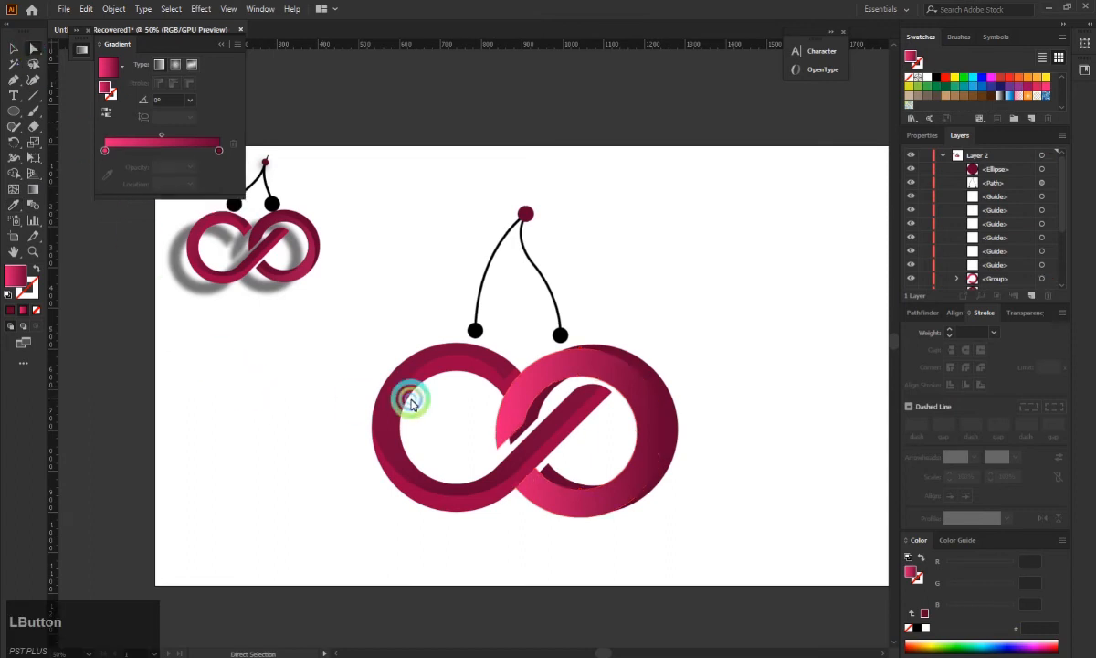
click(32, 192)
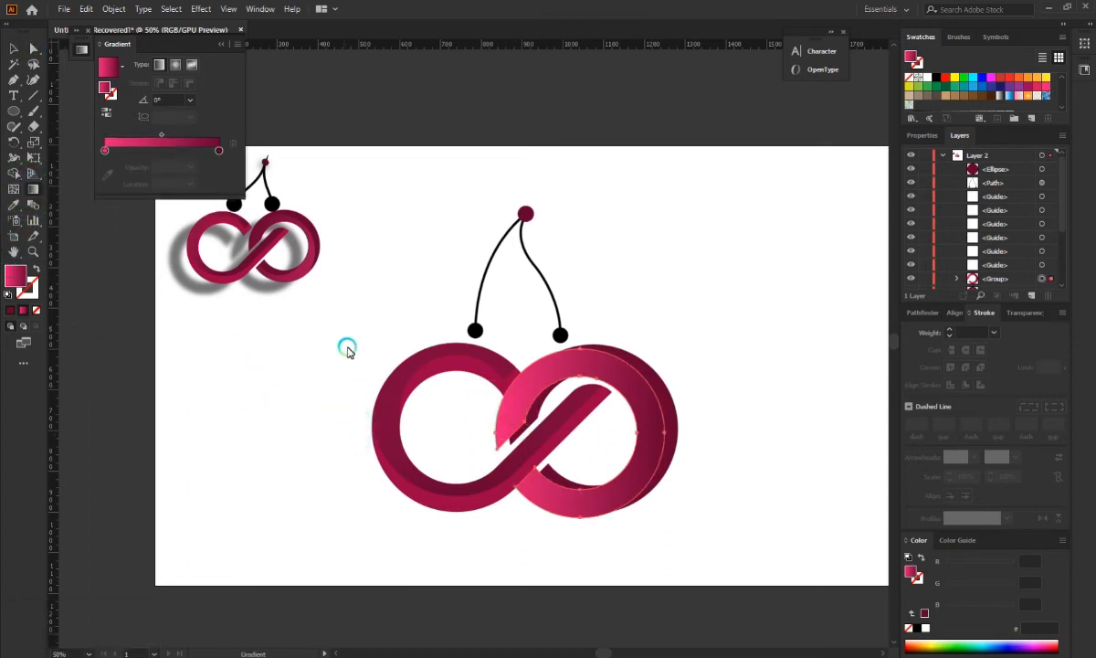
drag(527, 399, 324, 479)
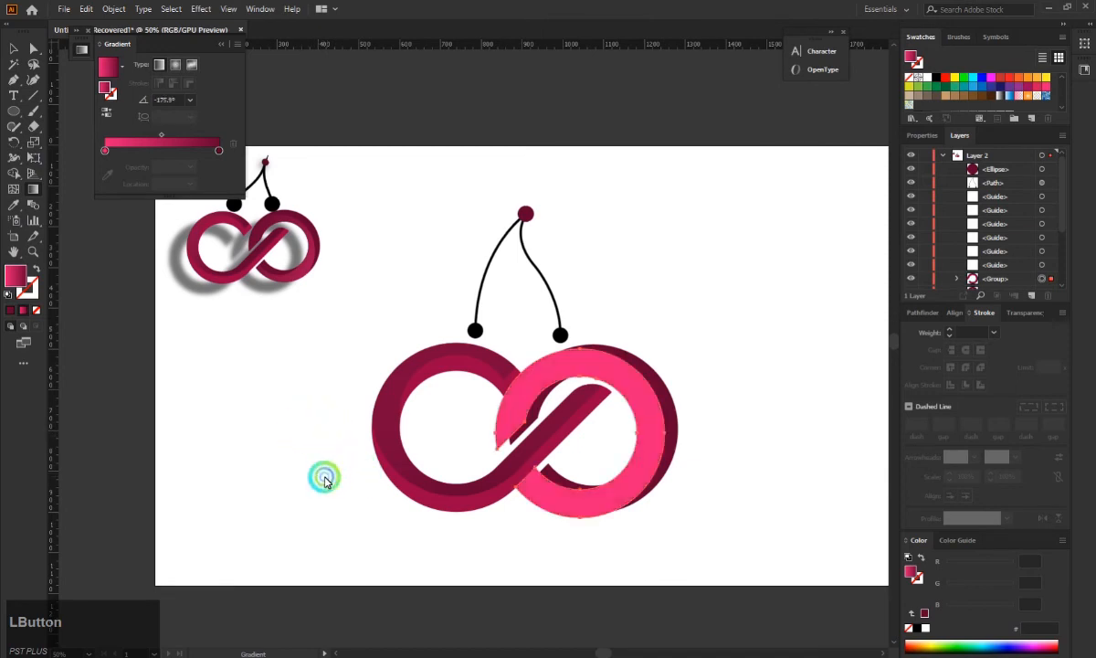
drag(294, 425, 165, 230)
Rearrange the copy's gradient stops, with maroon at about a third of the way and an added pink stop at about 75%.
click(125, 152)
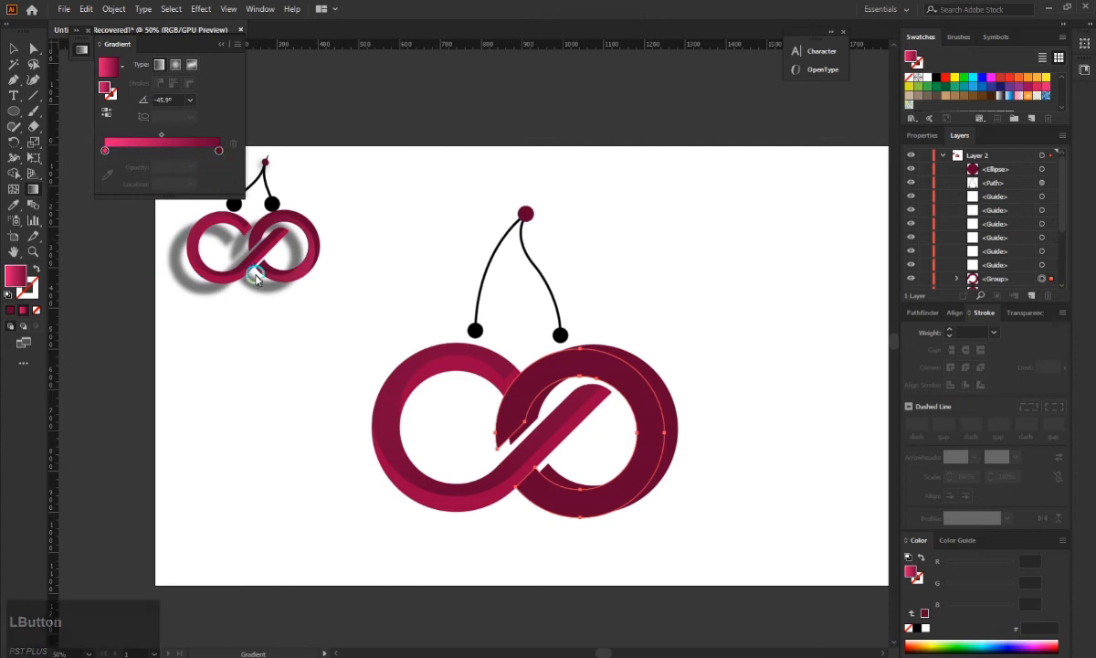
click(223, 150)
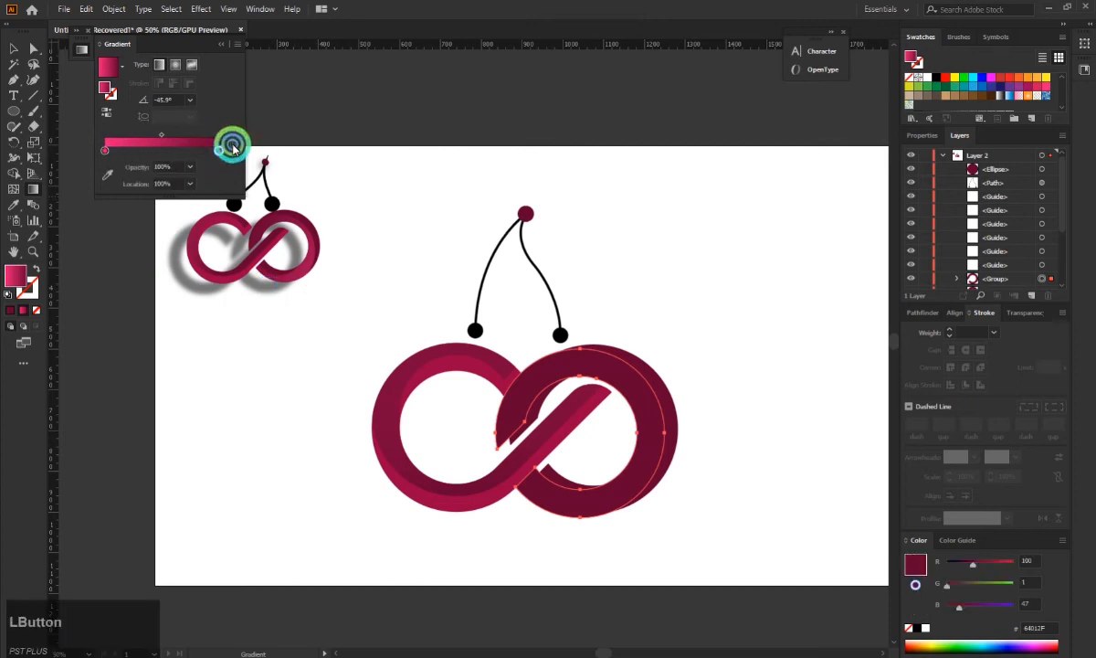
drag(233, 145, 164, 151)
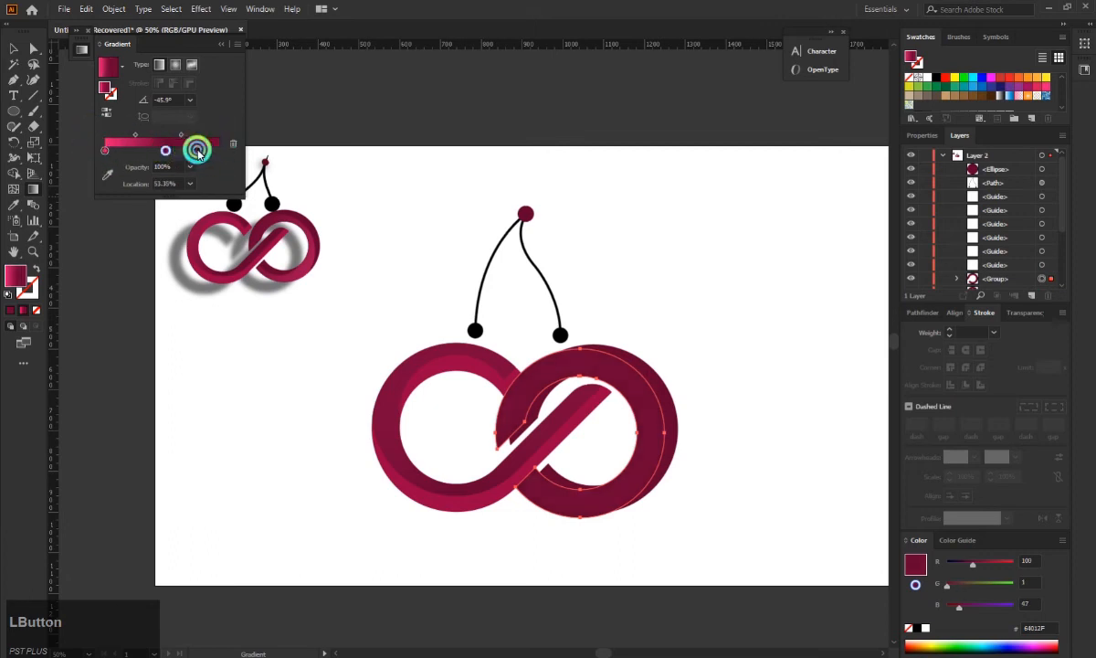
drag(232, 144, 196, 161)
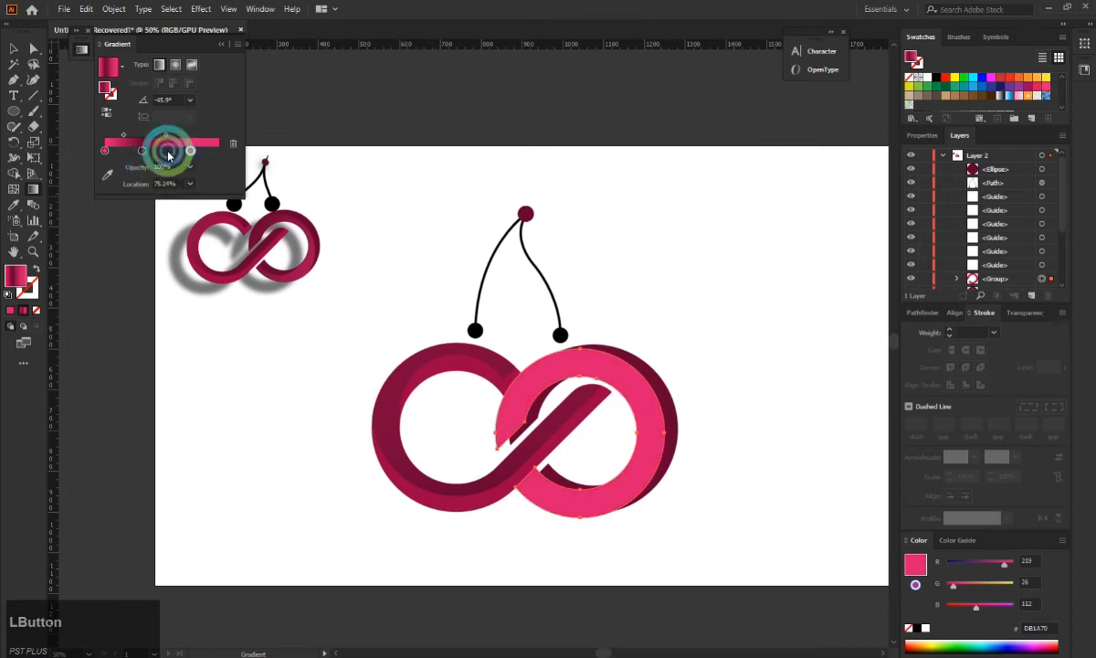
Try darkening the pink stop at 75% by lowering its red value to 200.
double_click(190, 151)
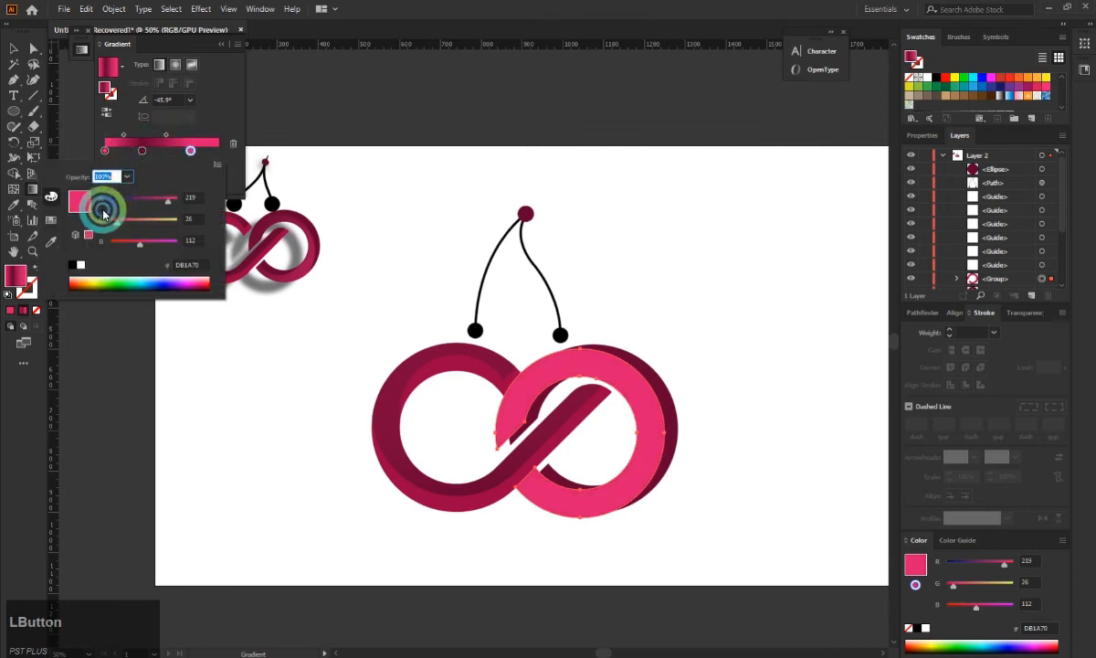
click(51, 220)
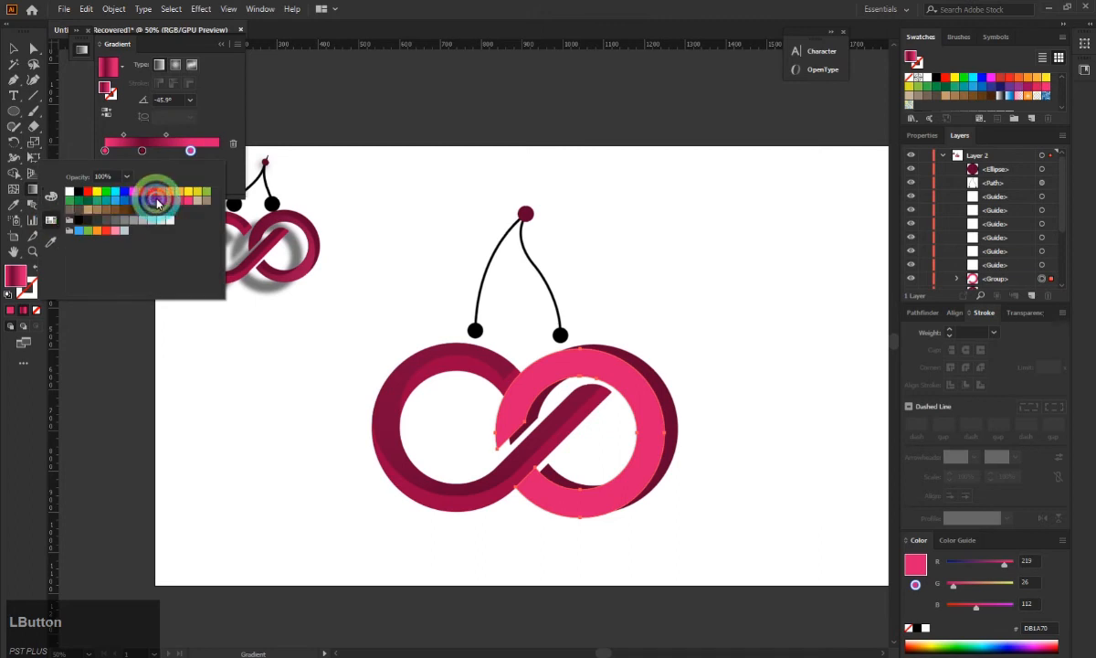
click(50, 195)
drag(152, 203, 153, 203)
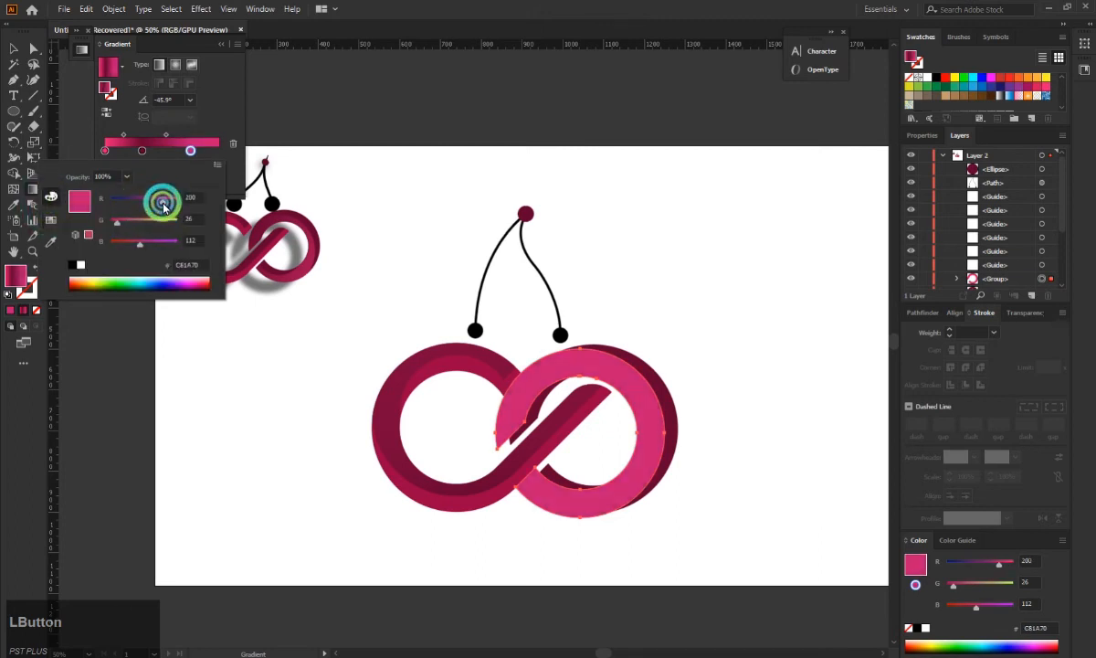
click(108, 123)
Recolour the stop at 75% with the crimson sampled from the lower part of the reference's right ring.
click(107, 174)
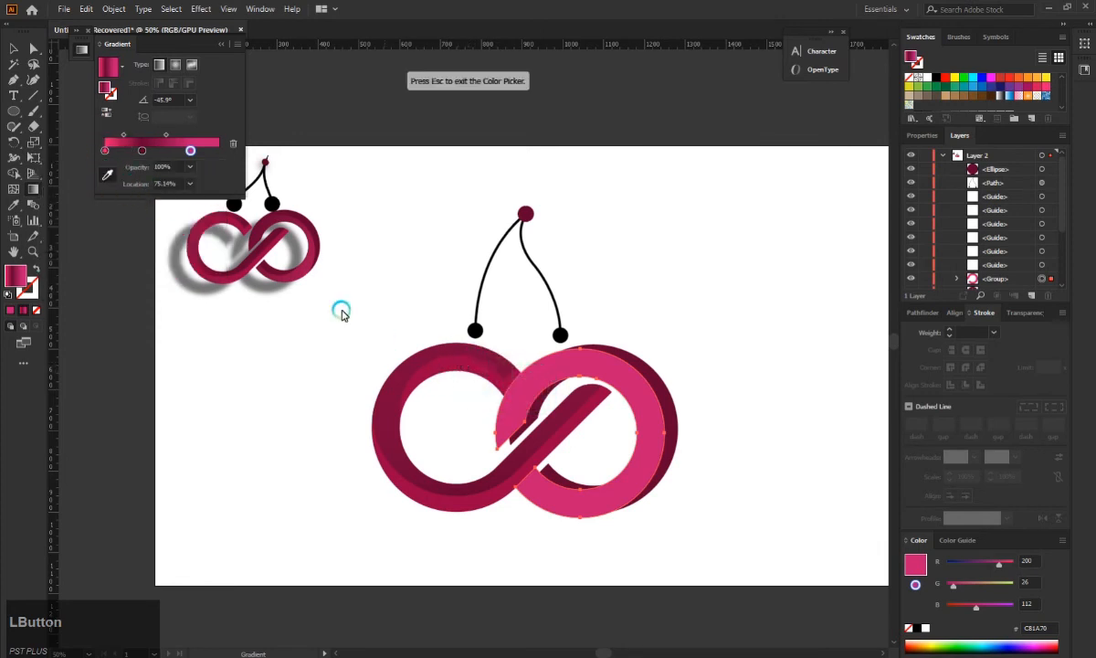
click(305, 267)
click(305, 268)
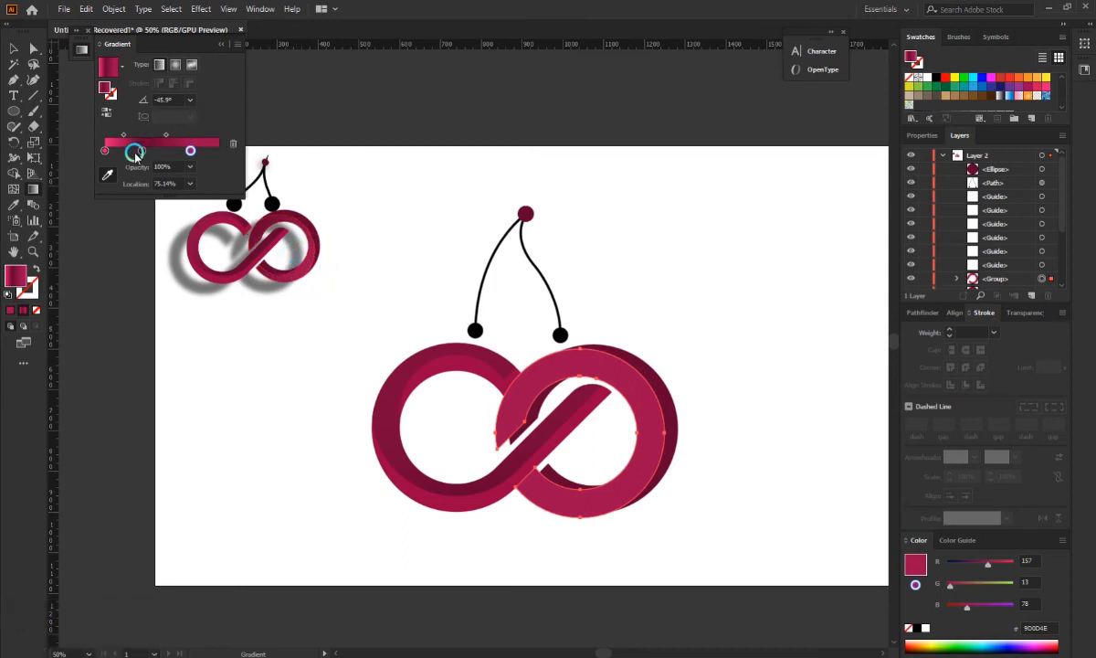
Delete the pink and maroon stops from the right ring copy's gradient, keeping only crimson stops.
click(105, 150)
click(234, 144)
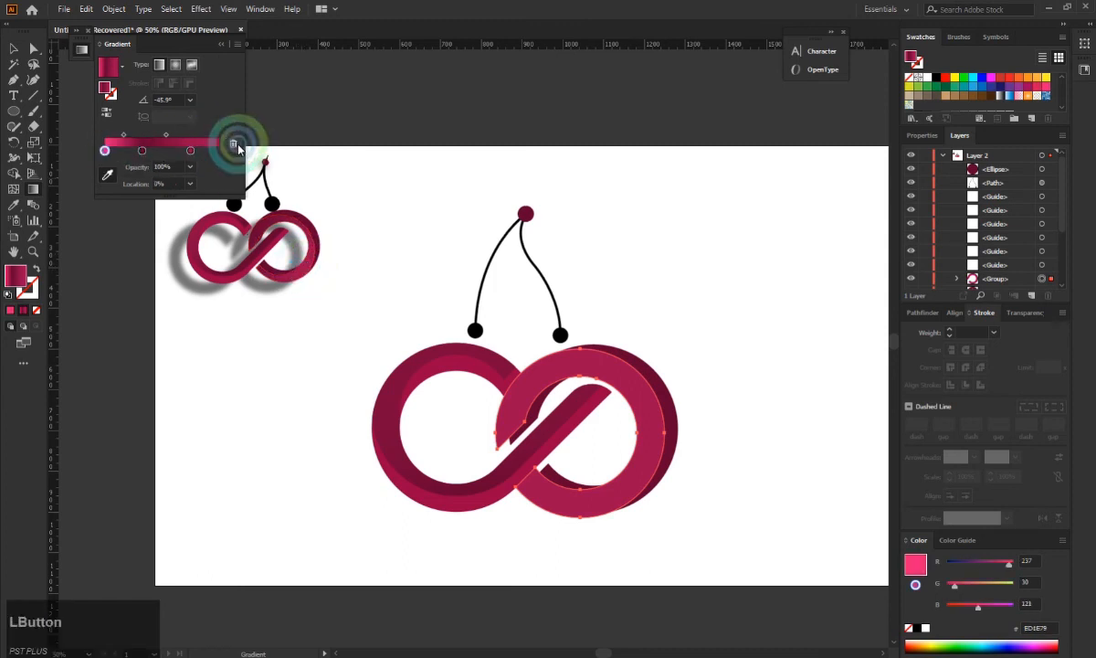
click(141, 150)
drag(141, 152, 109, 150)
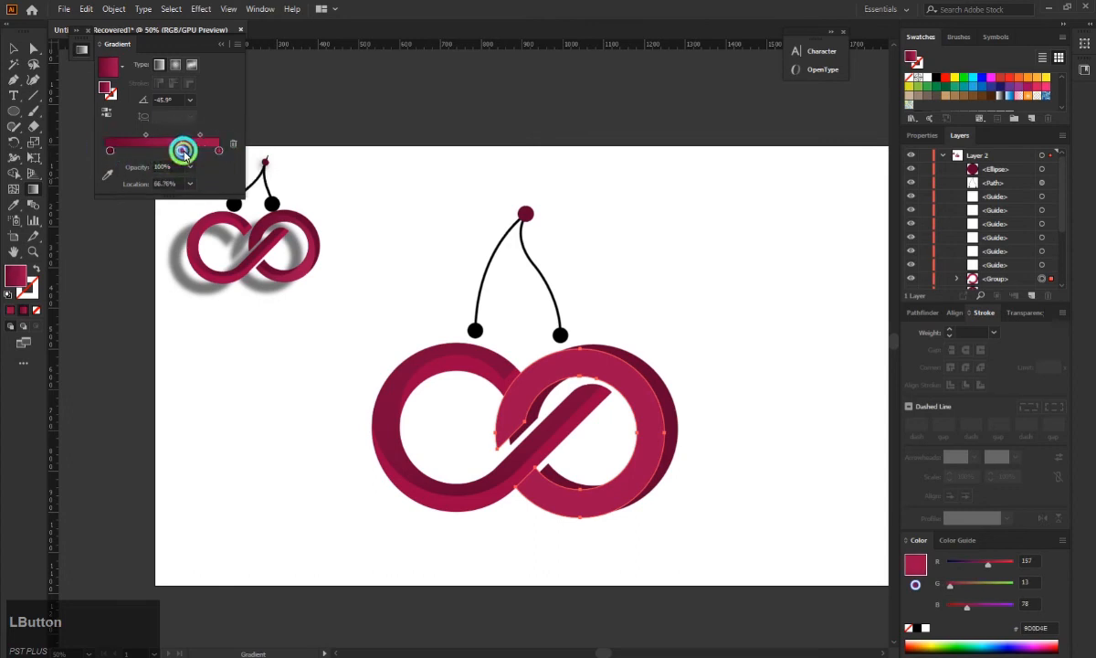
drag(184, 153, 146, 152)
click(232, 143)
click(153, 150)
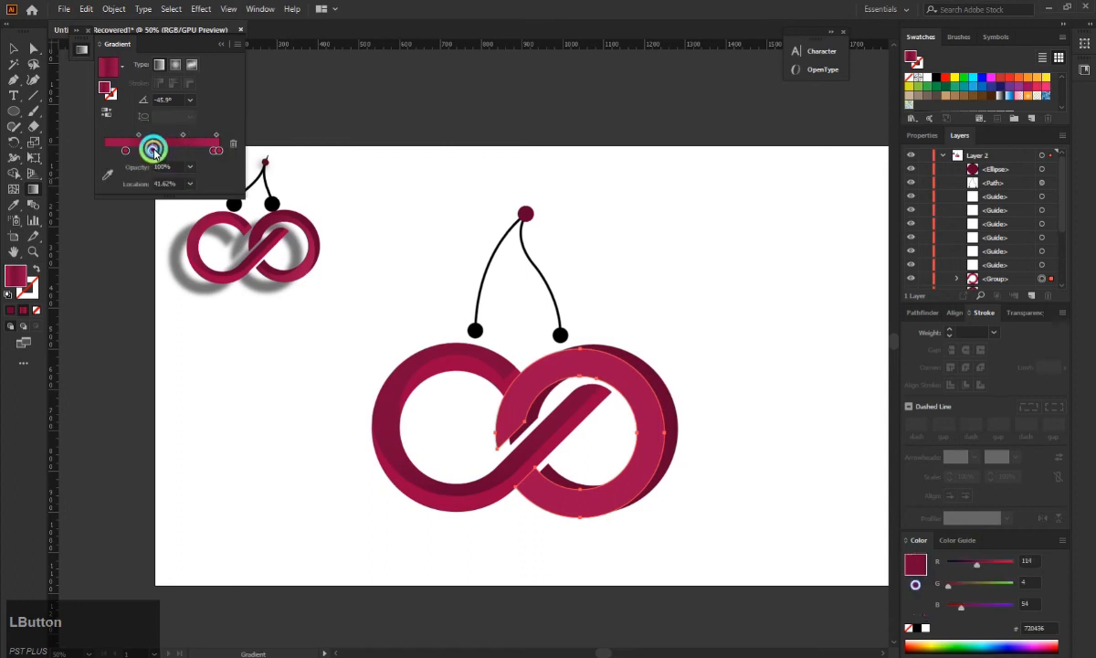
click(234, 146)
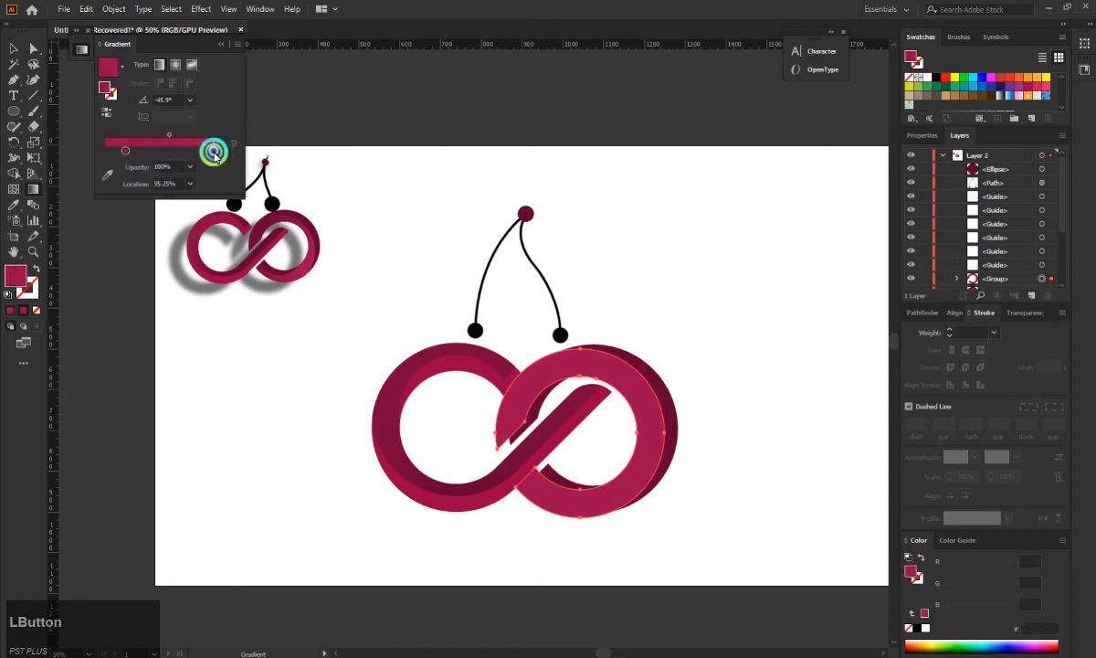
Reduce the copy's gradient to two crimson stops, with one at 0%, and deselect the copy.
drag(188, 153, 73, 151)
click(235, 145)
click(109, 83)
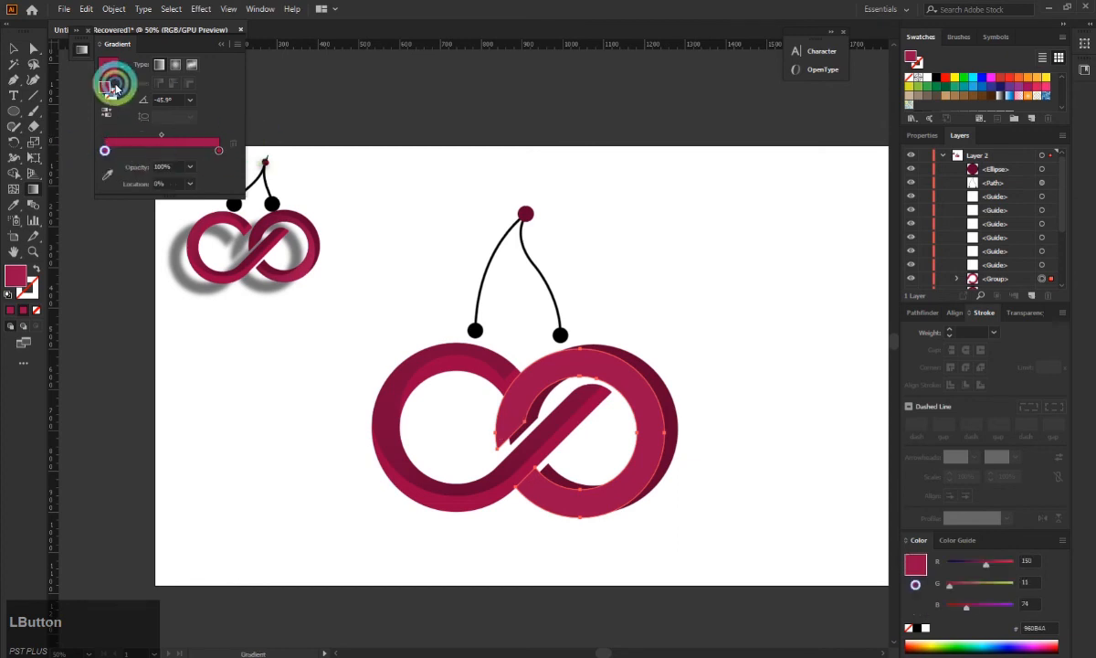
click(209, 45)
click(14, 48)
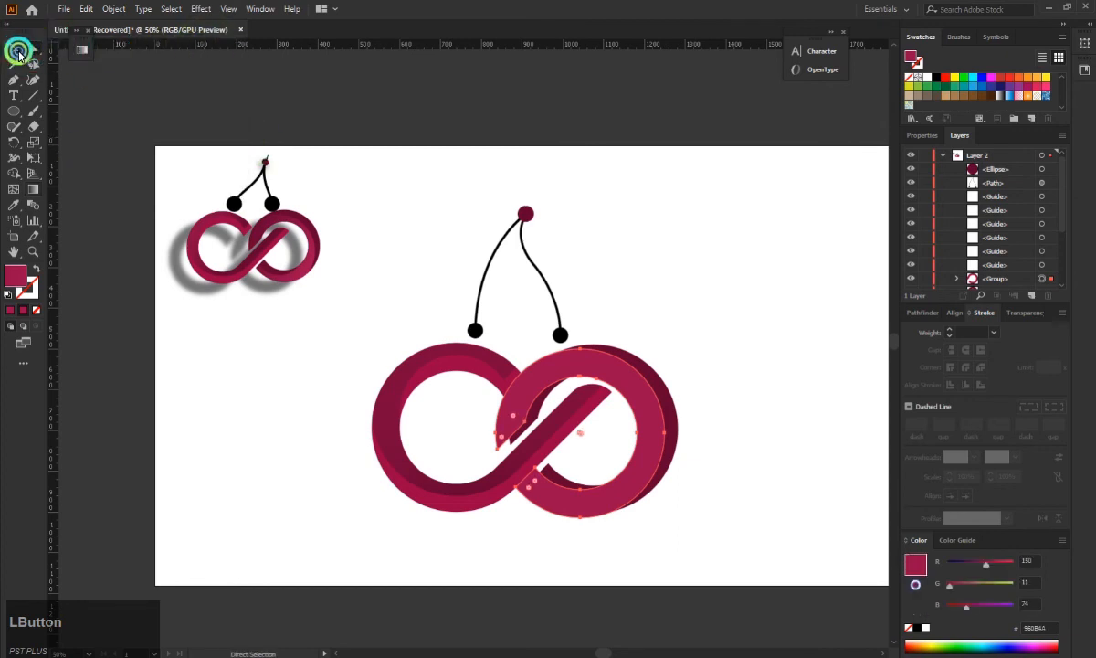
click(364, 180)
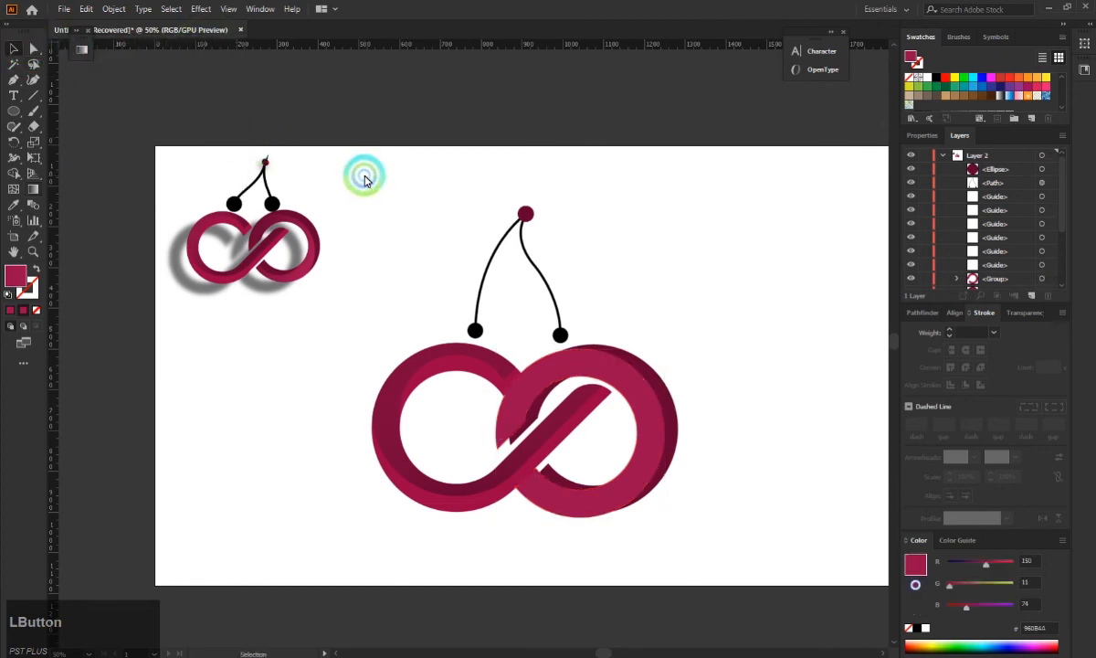
Darken the right ring copy's starting gradient stop by setting its red value to 118.
click(534, 390)
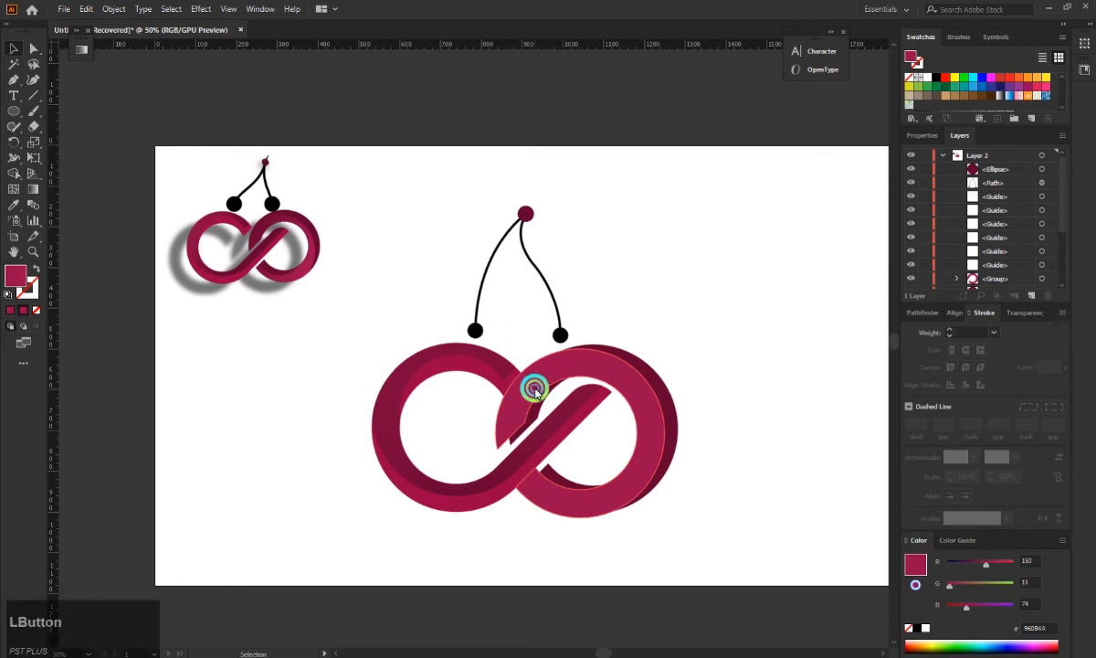
click(88, 53)
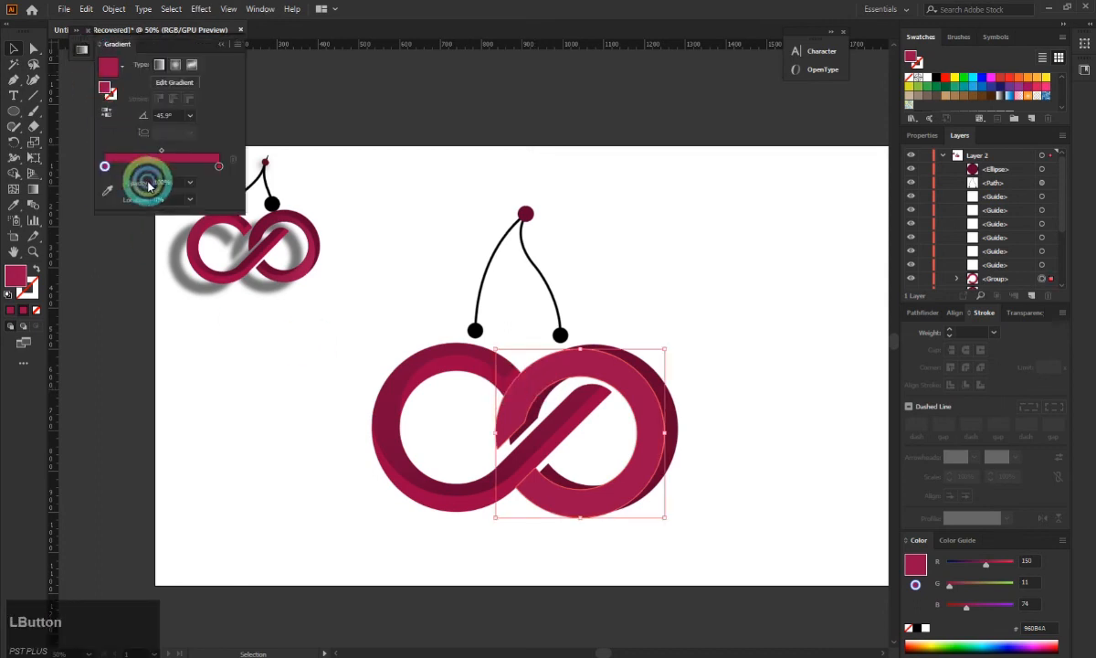
double_click(107, 166)
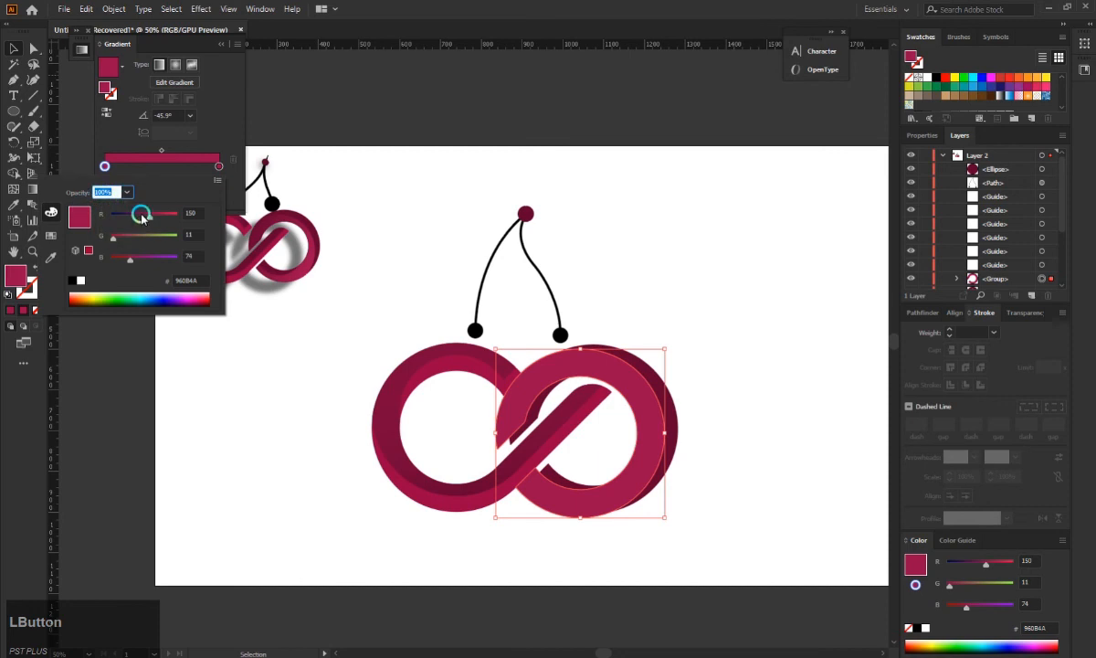
drag(140, 216, 136, 217)
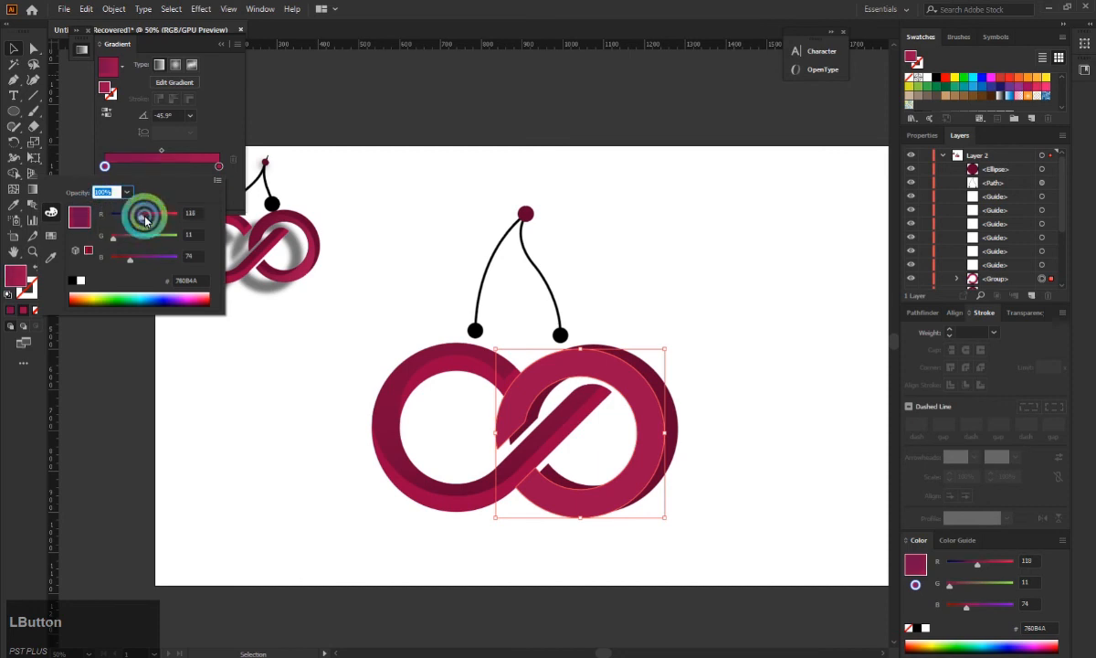
click(226, 125)
Redraw the right ring copy's gradient freehand at about -20°, and deselect the copy.
click(34, 47)
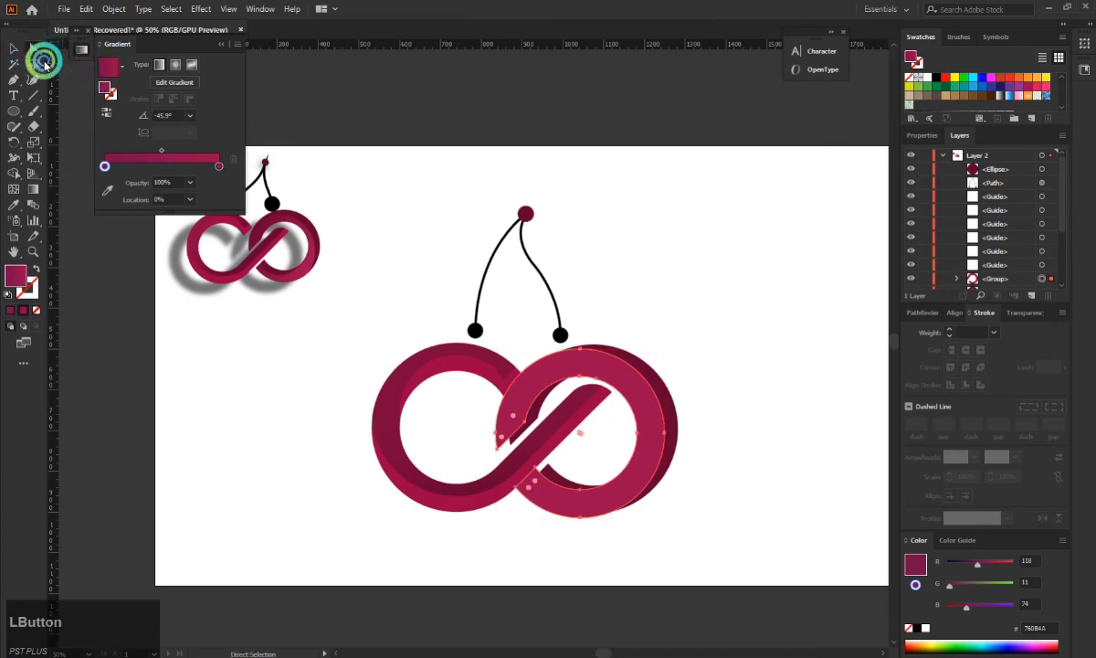
click(34, 187)
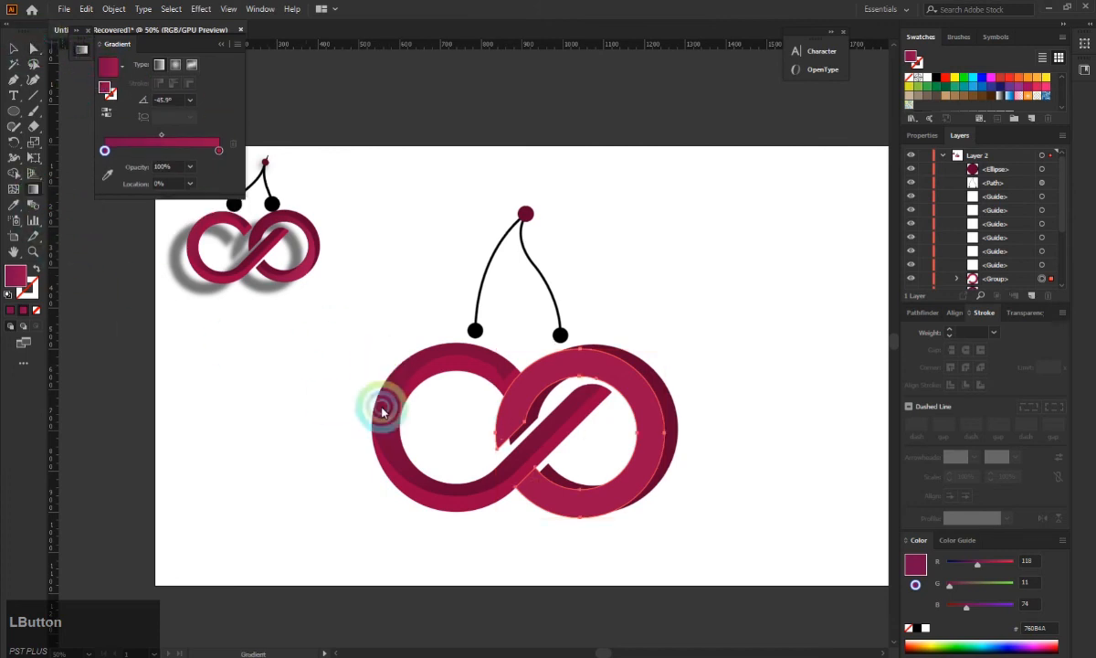
drag(382, 413, 515, 408)
click(35, 48)
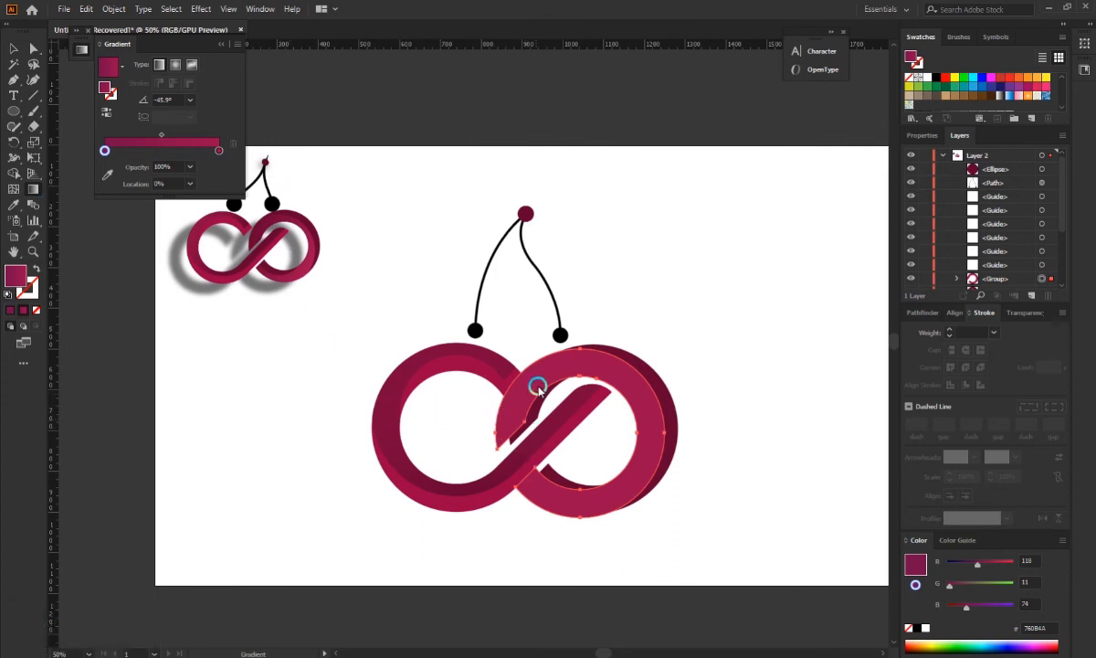
drag(531, 416, 333, 437)
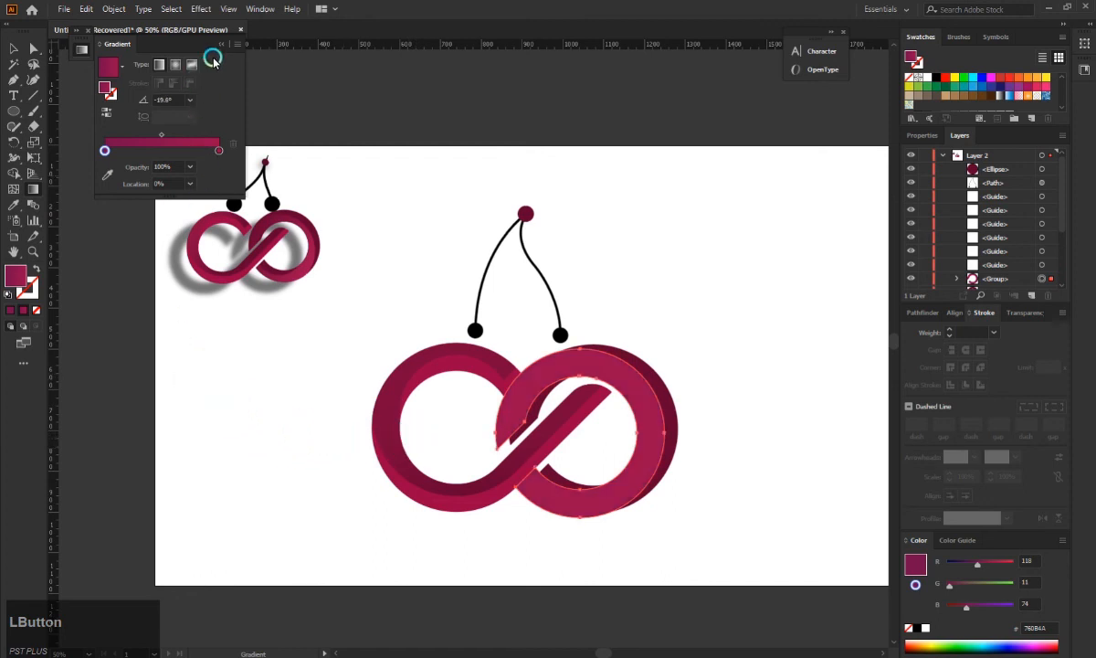
click(220, 44)
click(14, 48)
click(318, 324)
scroll(320, 327, down, 2)
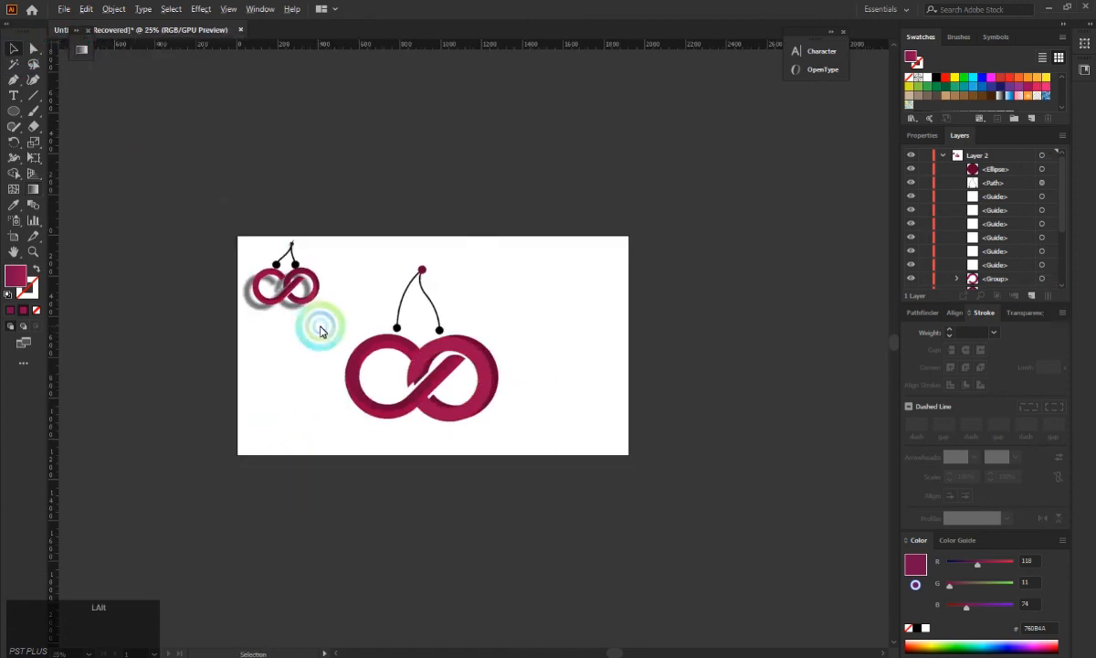
scroll(285, 336, up, 2)
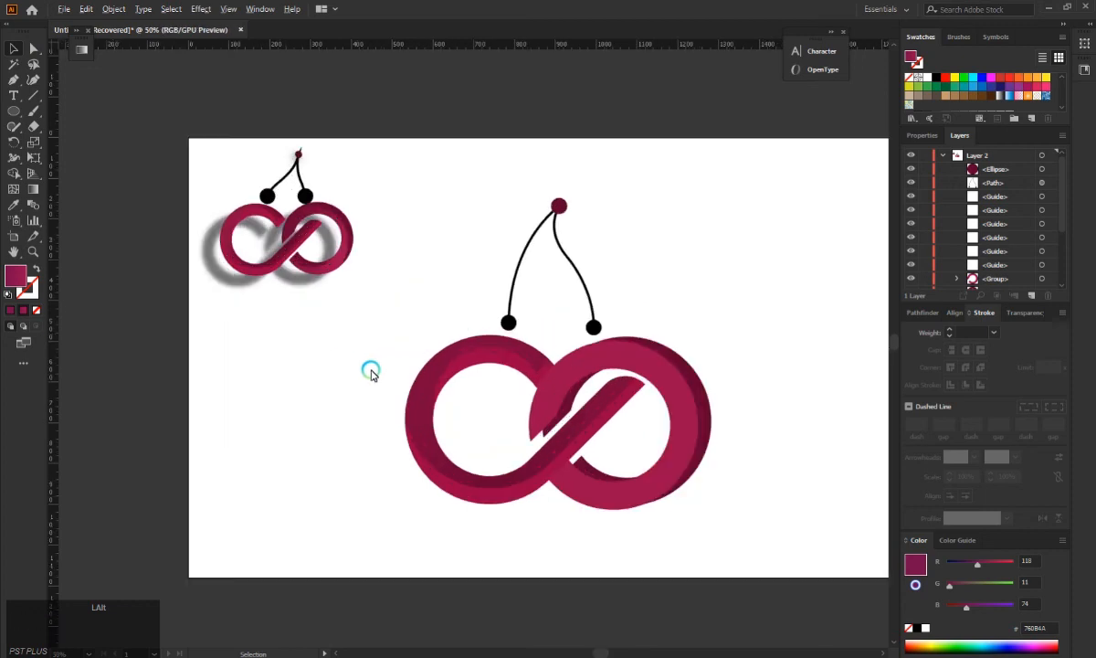
Trim the copy's overhanging outer pieces and inner strip off the right ring with Shape Builder.
click(567, 415)
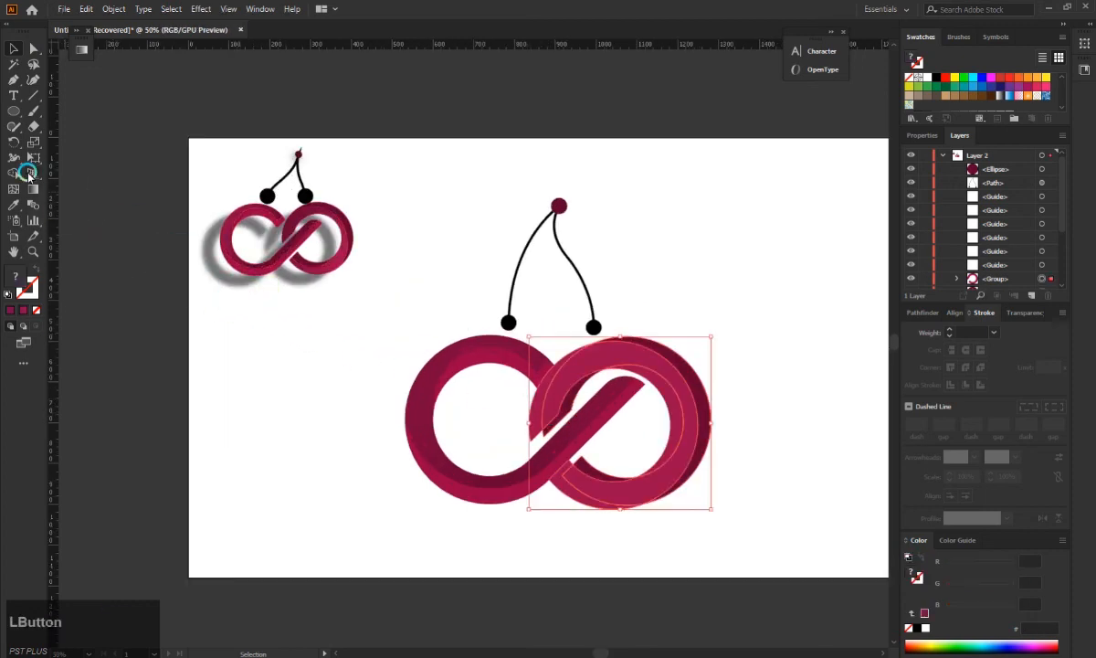
click(15, 178)
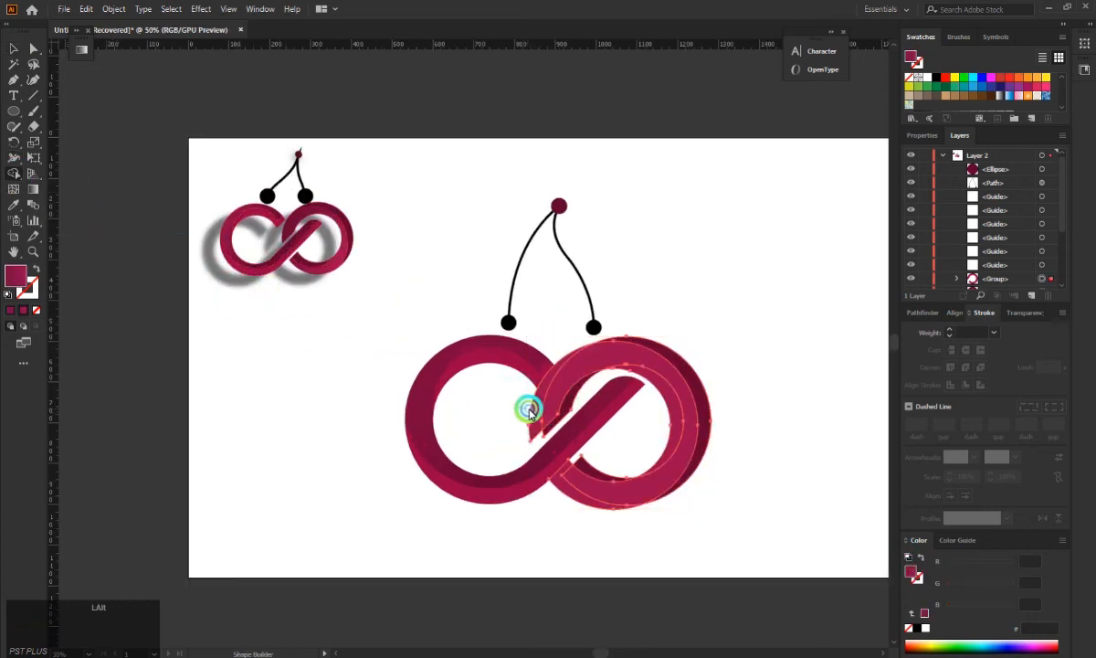
alt+click(574, 498)
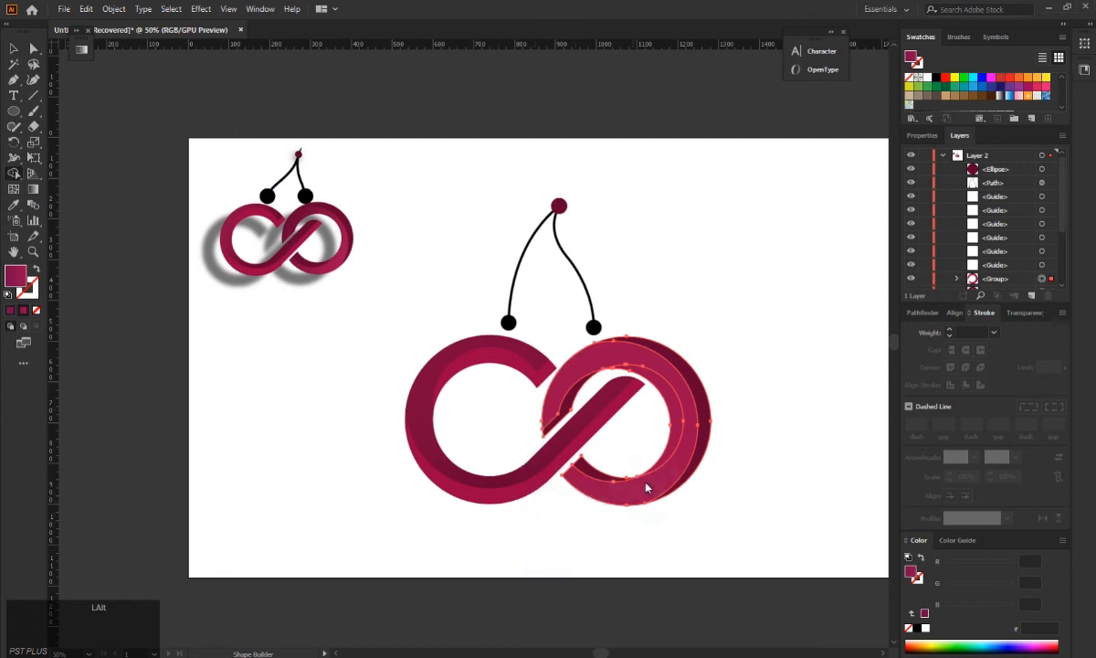
alt+click(669, 407)
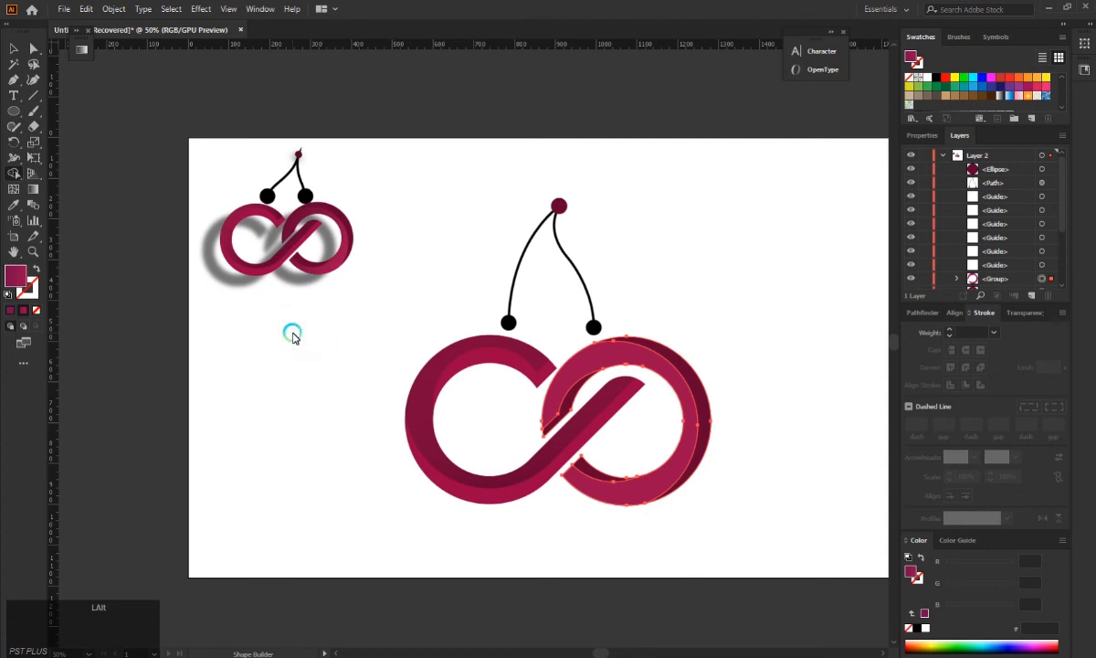
alt+click(553, 365)
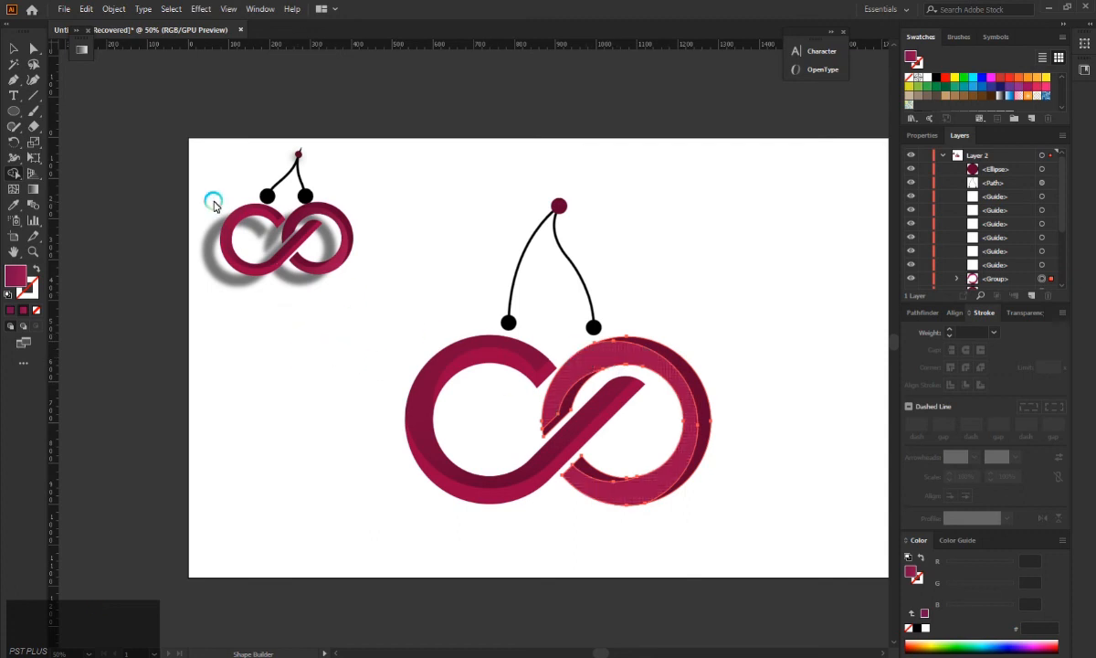
click(14, 49)
click(327, 377)
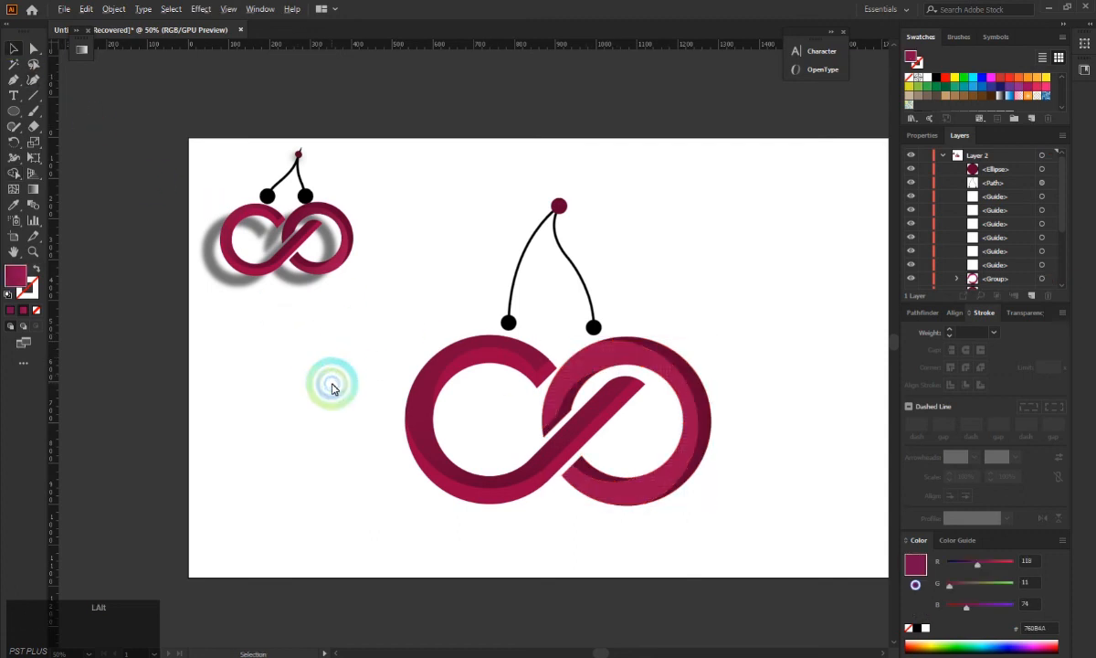
Show the hidden grey gradient background rectangle at the bottom of Layer 2.
scroll(332, 387, down, 1)
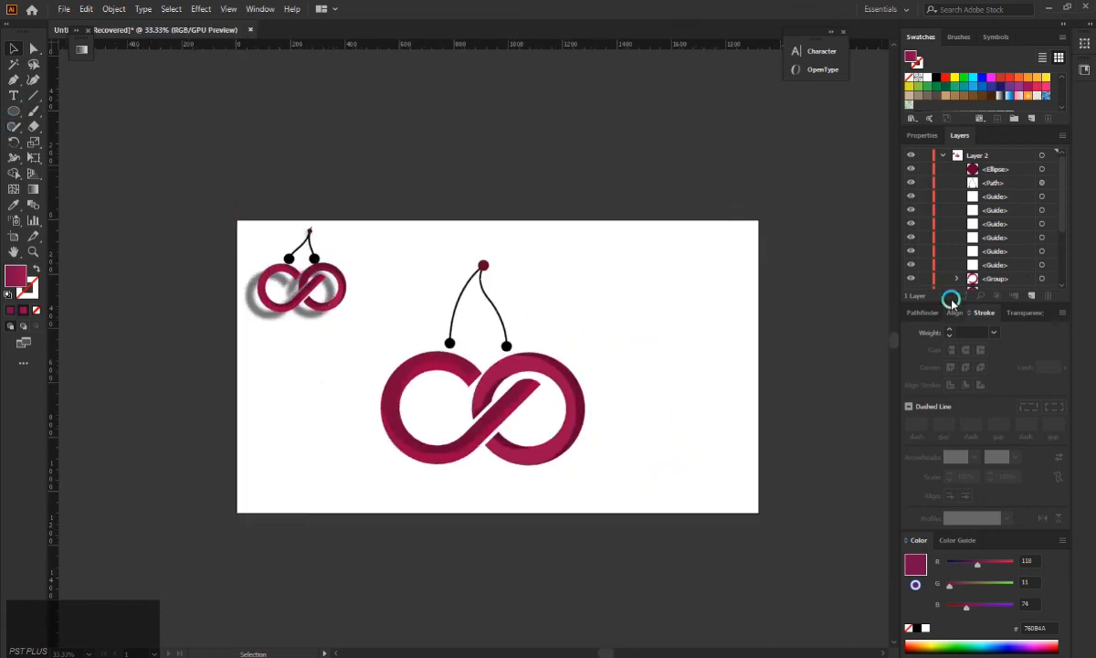
scroll(973, 267, down, 3)
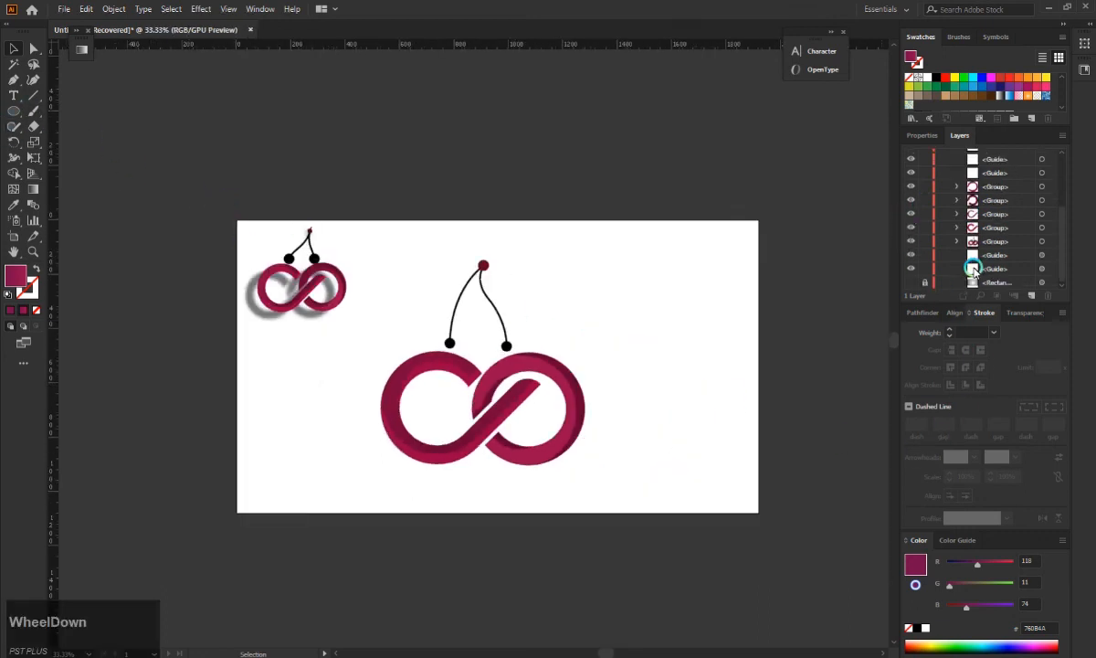
click(912, 282)
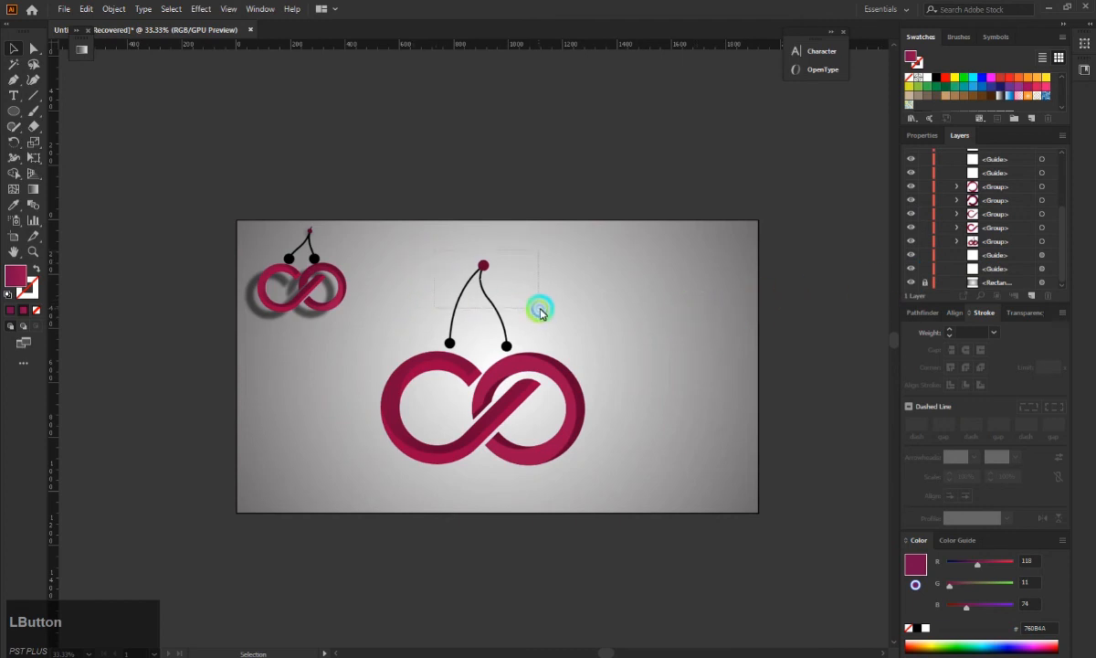
Group the small circle and strings, and group them together with all the pieces of the large infinity logo.
drag(540, 313, 543, 314)
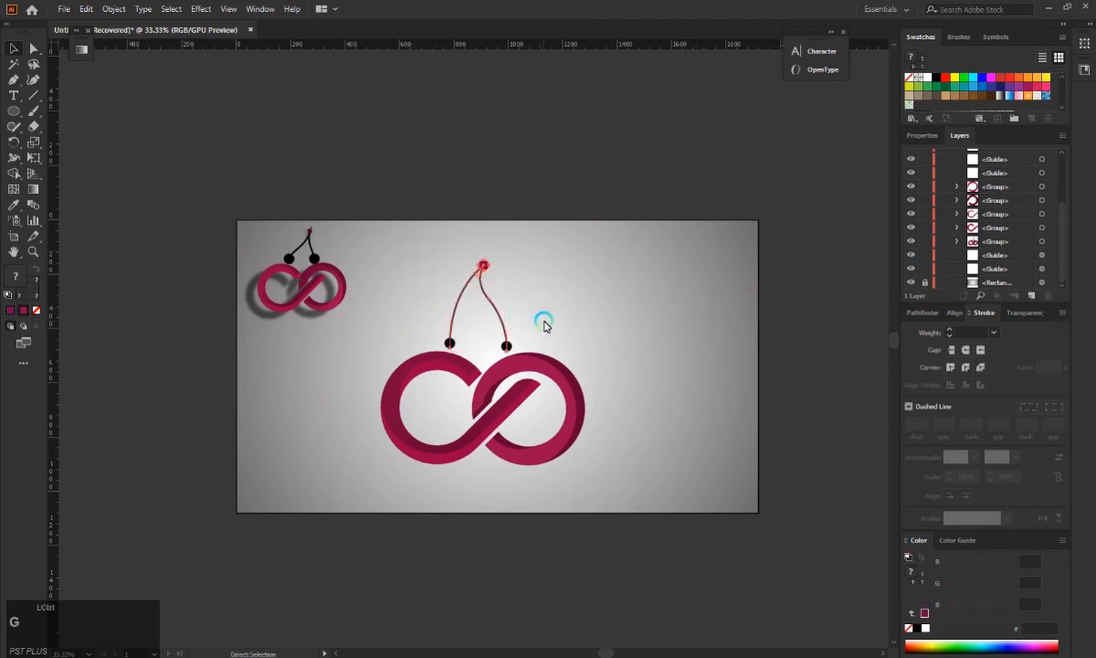
drag(579, 448, 585, 443)
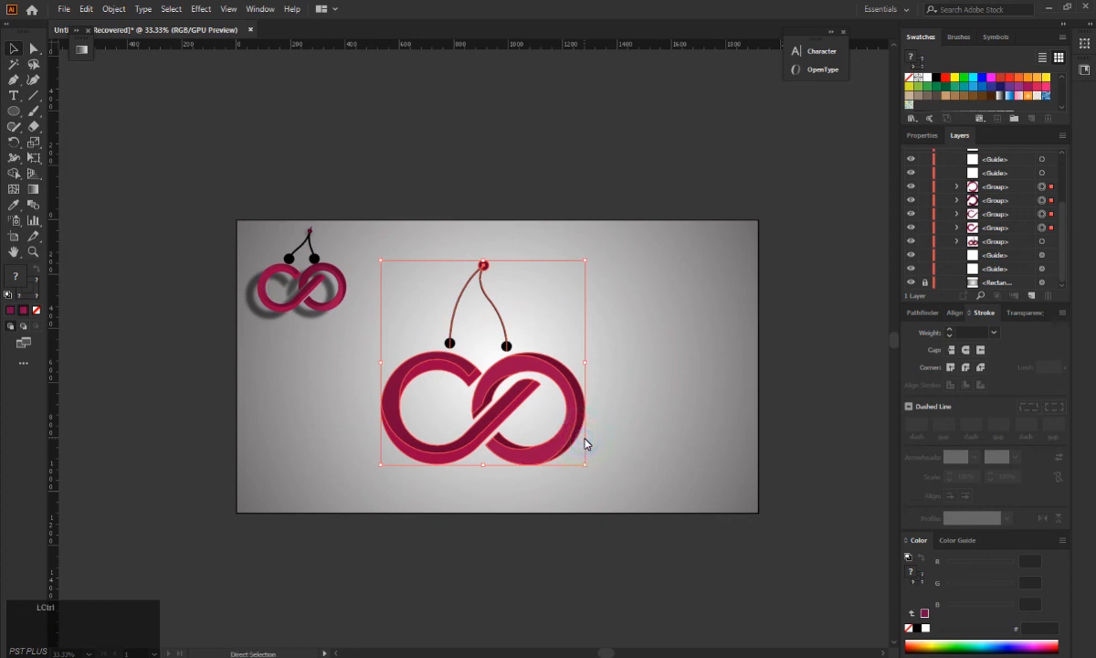
key(ctrl)
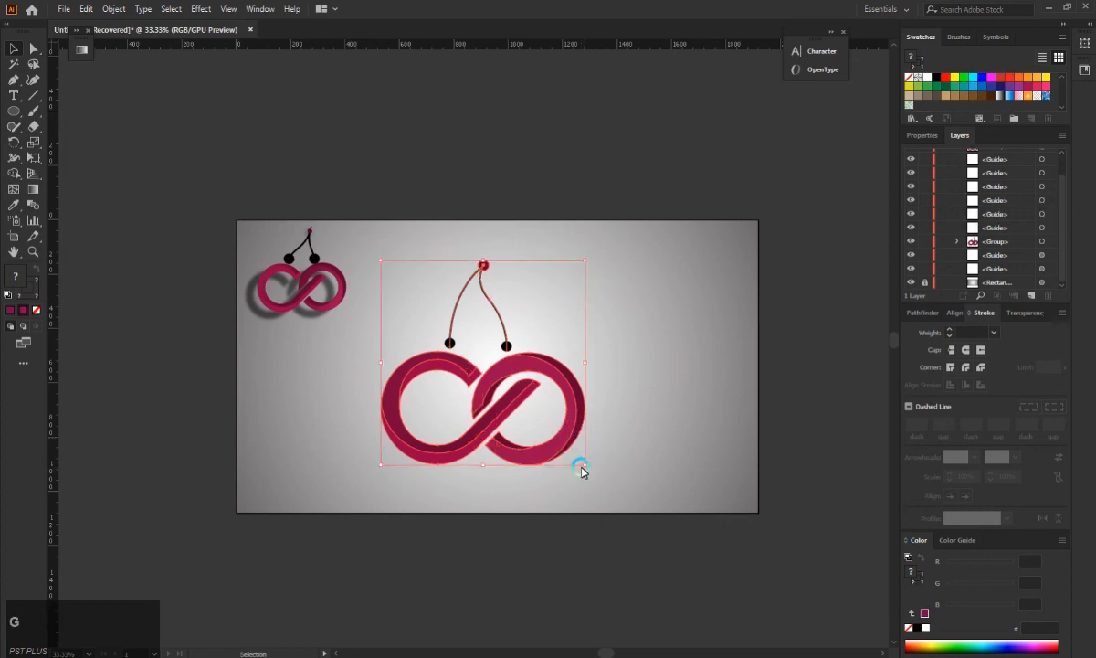
drag(581, 465, 543, 430)
key(Caps_Lock)
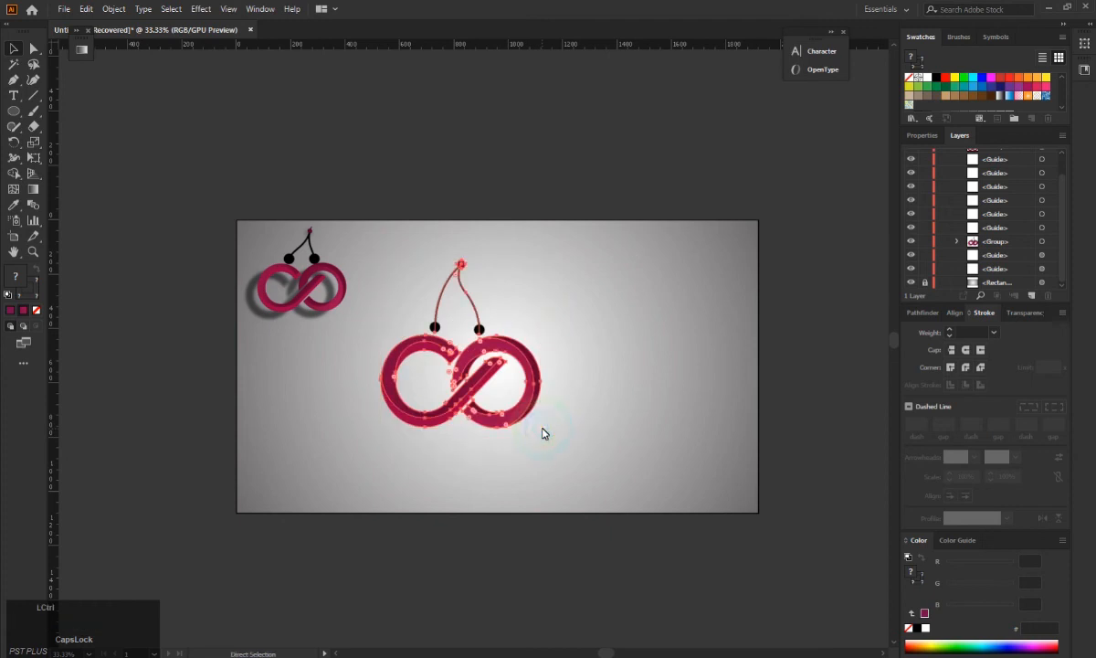
key(ctrl+z)
Scale the grouped logo down to about three quarters of its size and centre it on the artboard.
drag(587, 470, 509, 392)
click(627, 311)
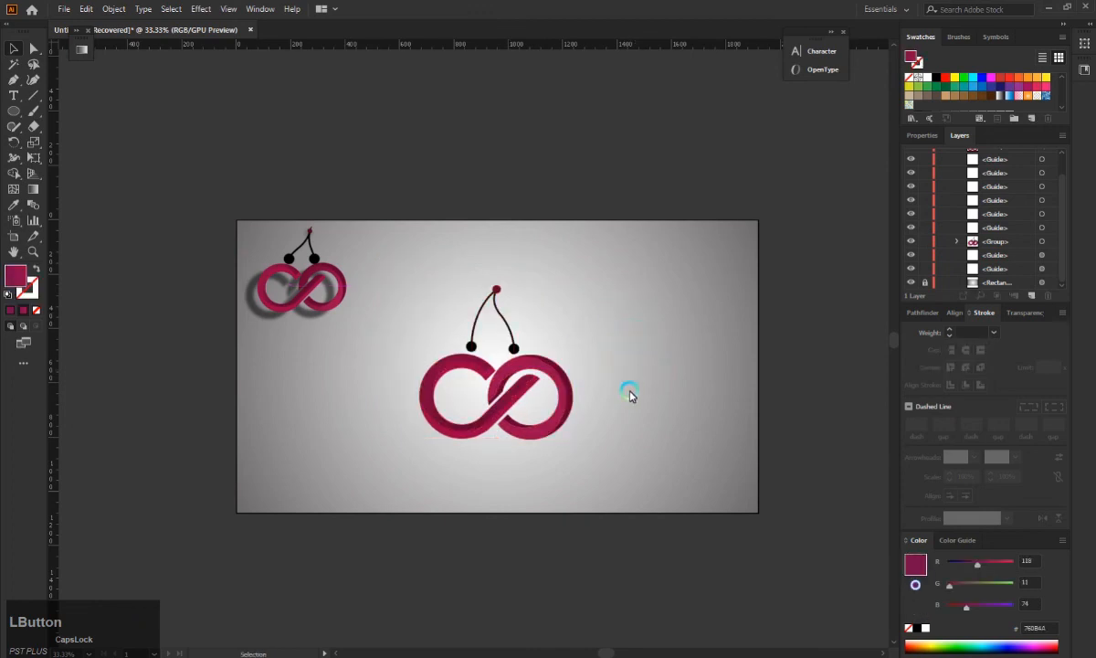
Apply a black Multiply drop shadow to the grouped logo with 54% opacity, offsets X -43 px and Y 26 px, and 5 px blur.
click(423, 336)
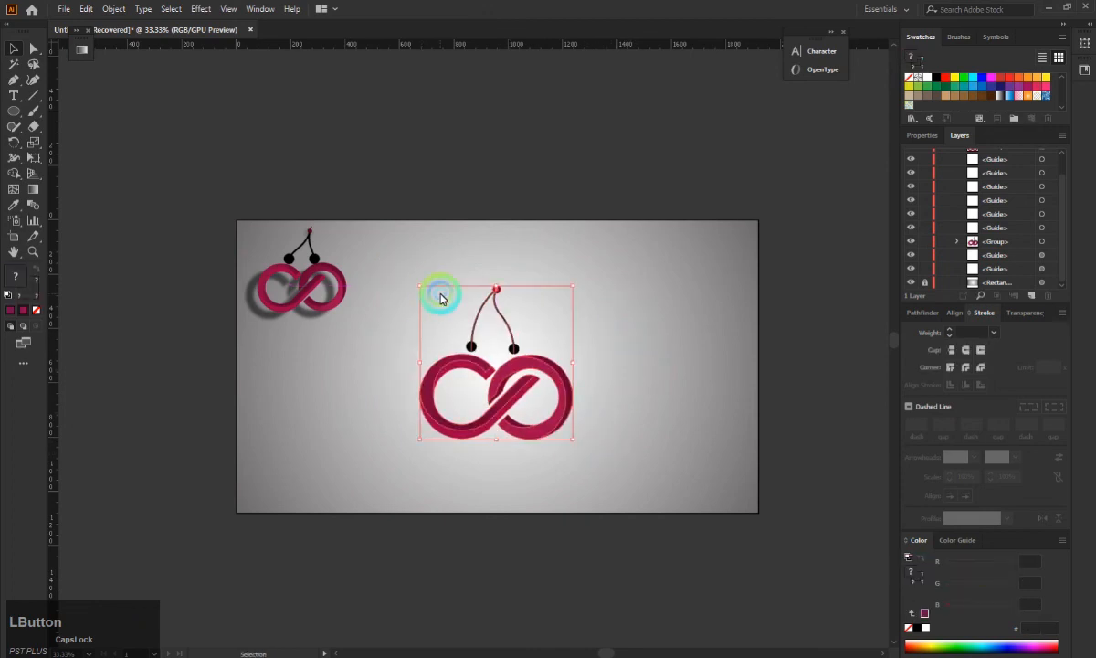
click(201, 8)
click(362, 154)
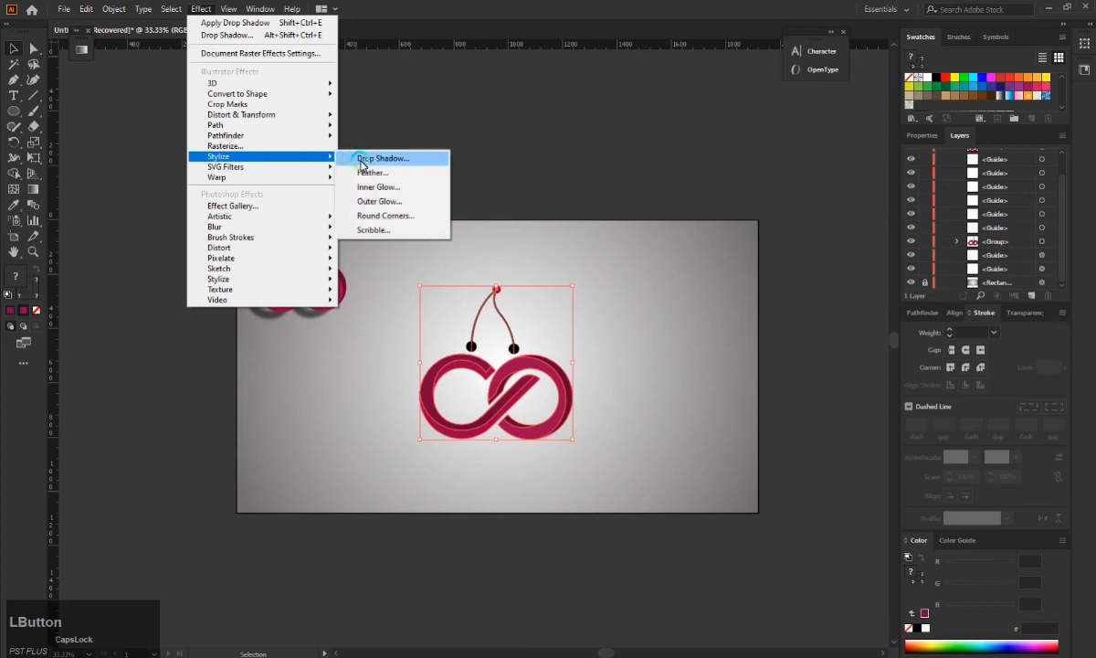
click(624, 325)
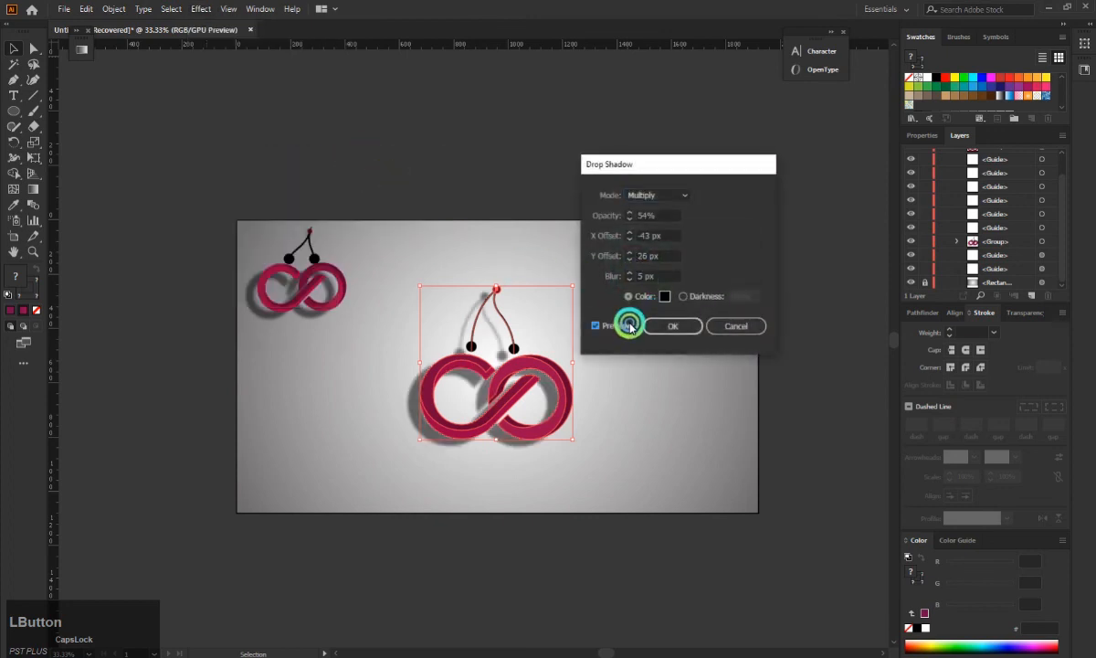
click(661, 326)
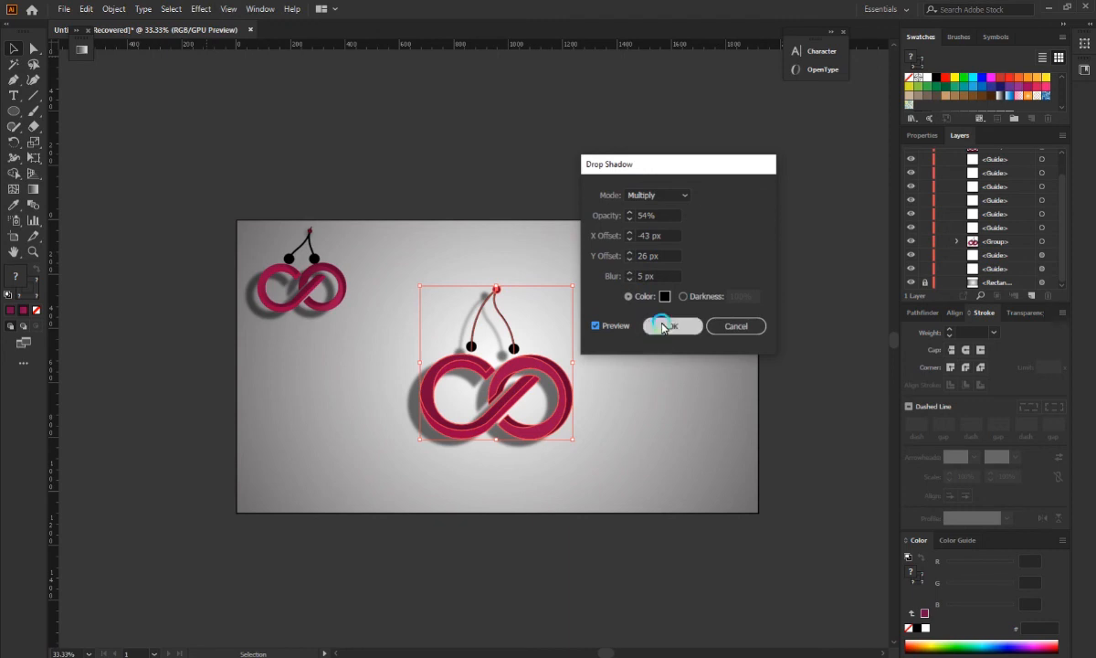
Discard the drop shadow on the whole group and select only the large infinity shape's paths, leaving out the strings.
click(717, 325)
click(394, 347)
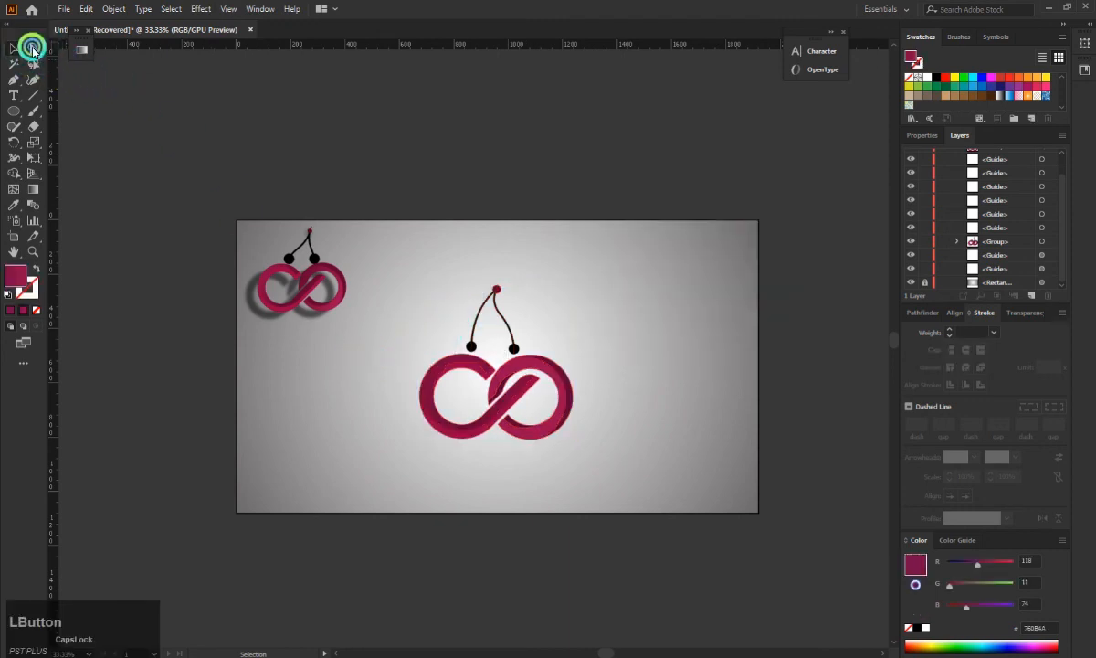
click(33, 48)
drag(350, 339, 595, 430)
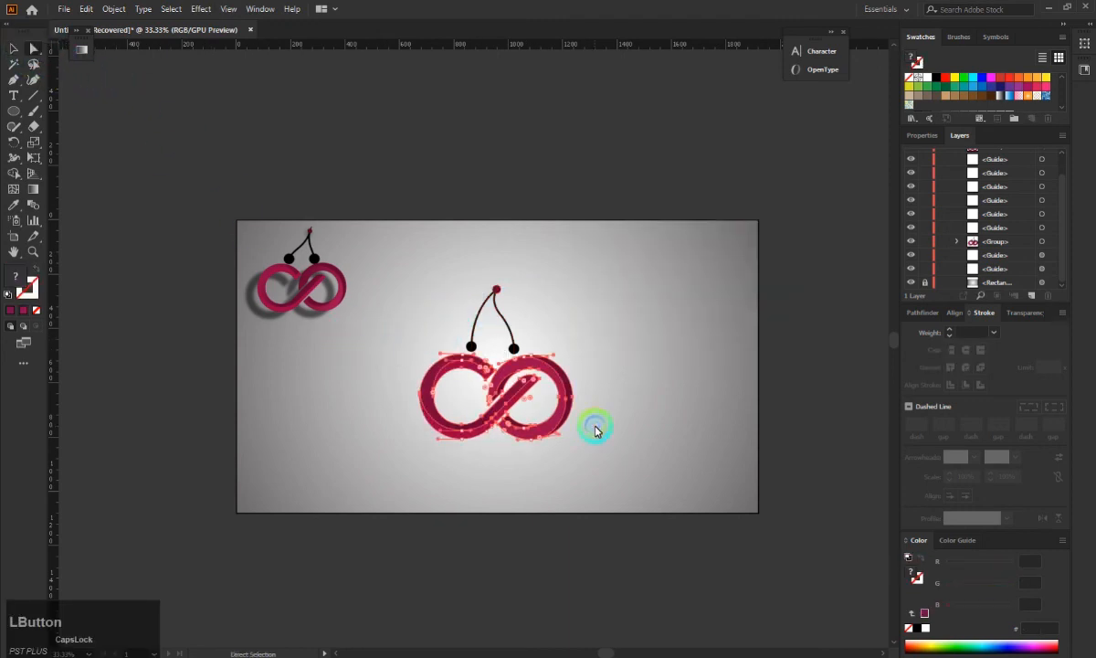
Try a Multiply drop shadow on the infinity shape with 54% opacity, offsets X -43 px and Y 26 px, and 5 px blur.
click(202, 9)
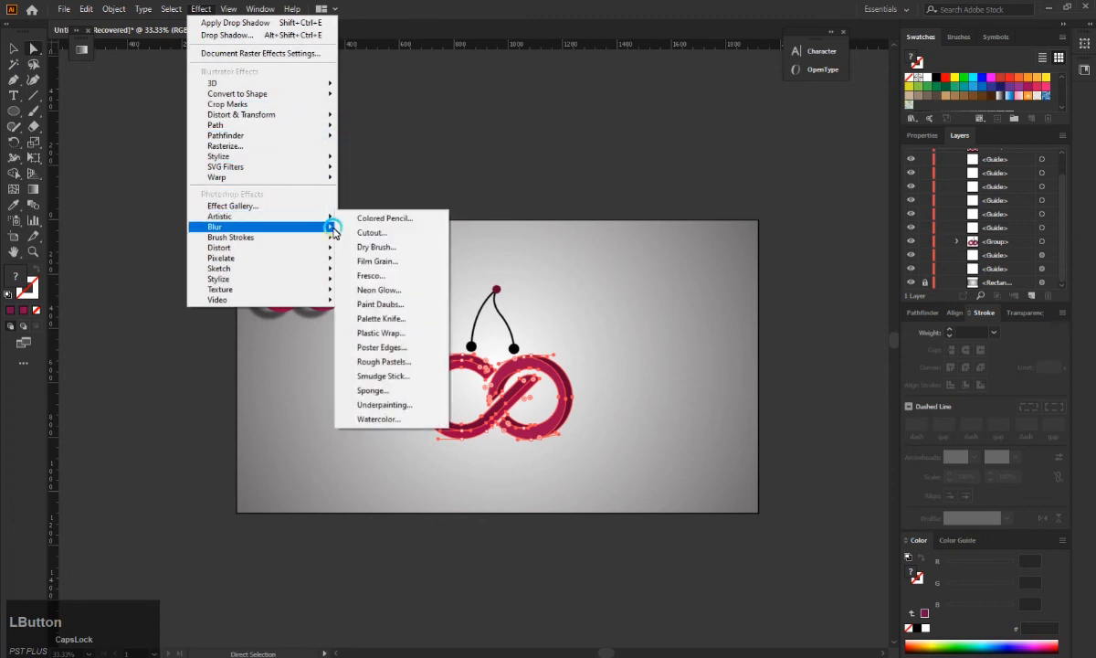
mouse_move(325, 156)
click(437, 158)
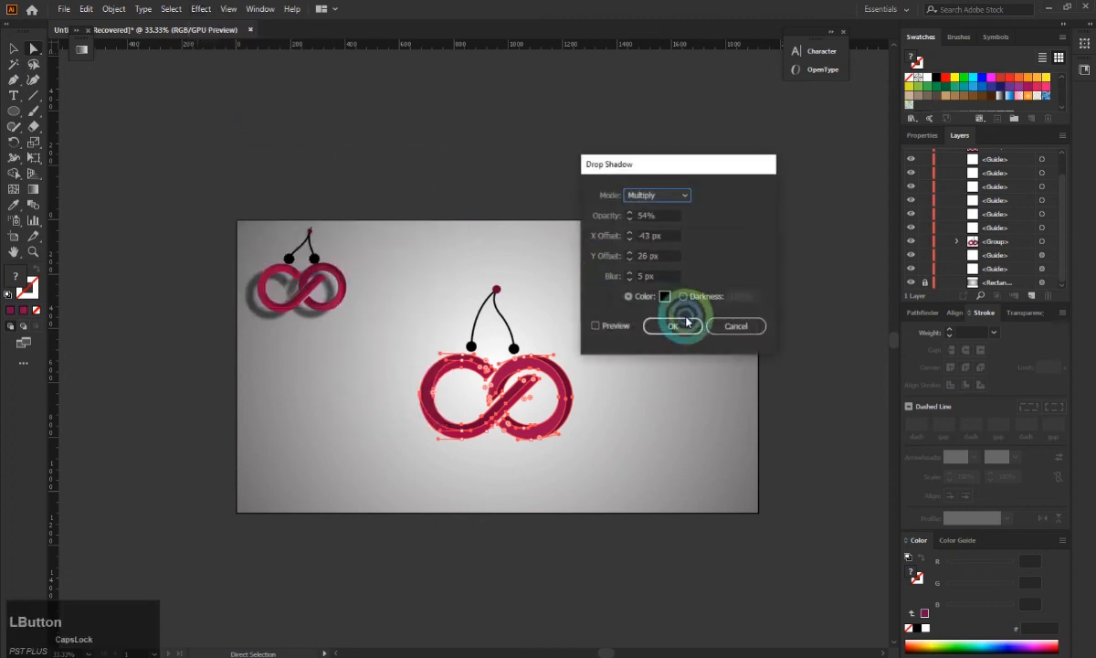
click(664, 326)
click(437, 248)
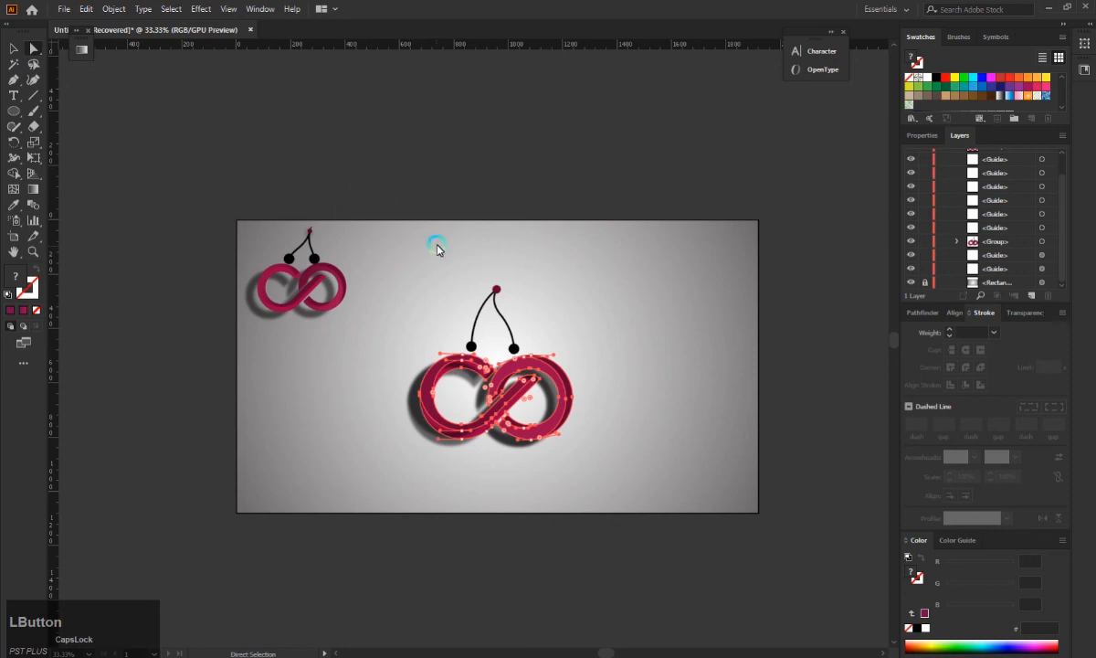
key(ctrl+z)
Start a previewed Multiply drop shadow on the infinity shape and set its X offset to -13 px.
click(201, 10)
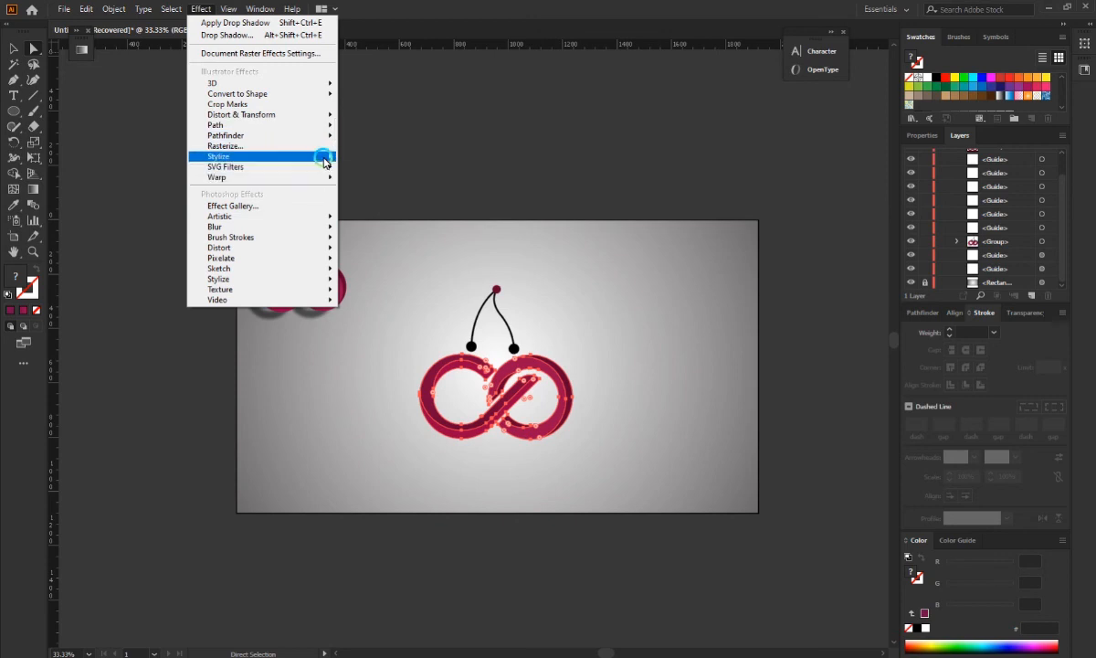
mouse_move(321, 156)
click(360, 158)
click(596, 325)
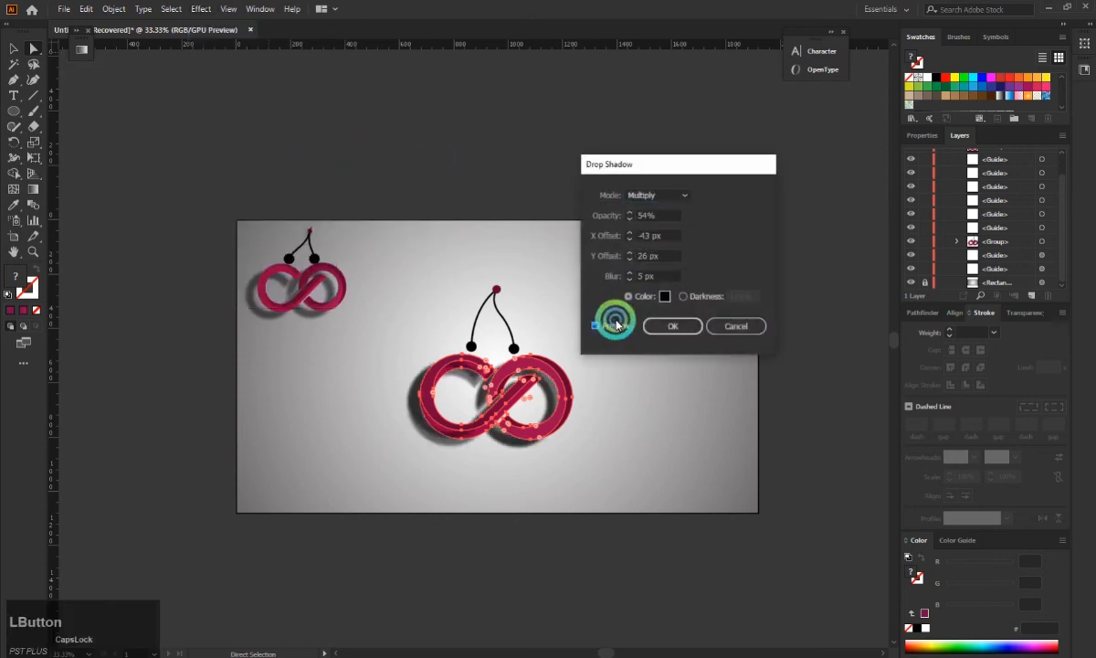
click(635, 246)
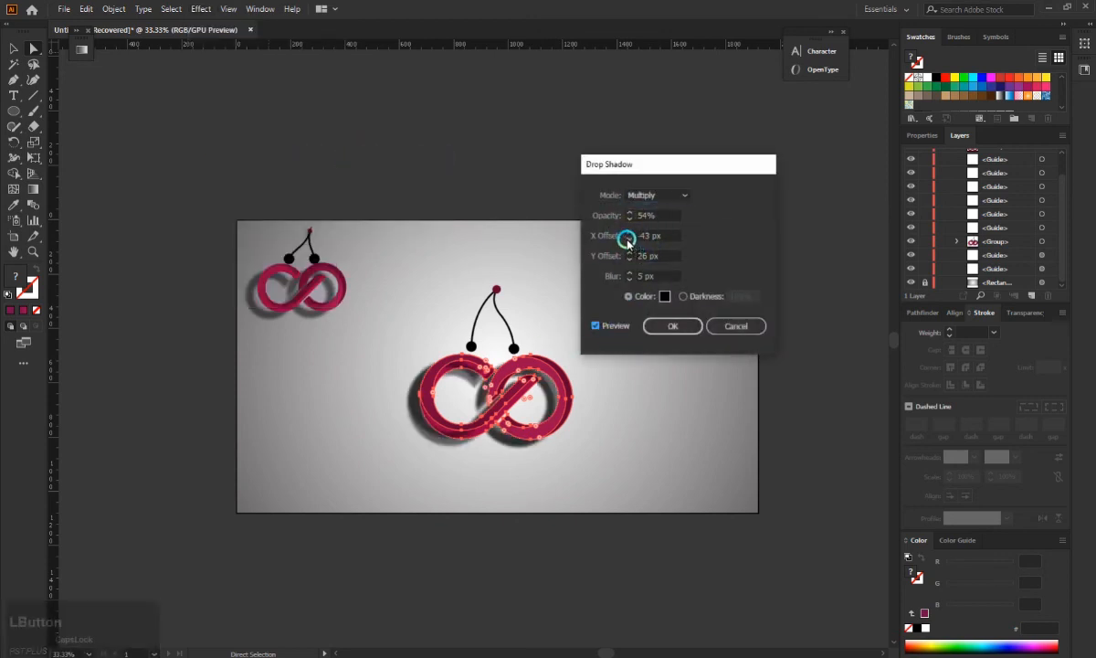
click(627, 239)
click(628, 232)
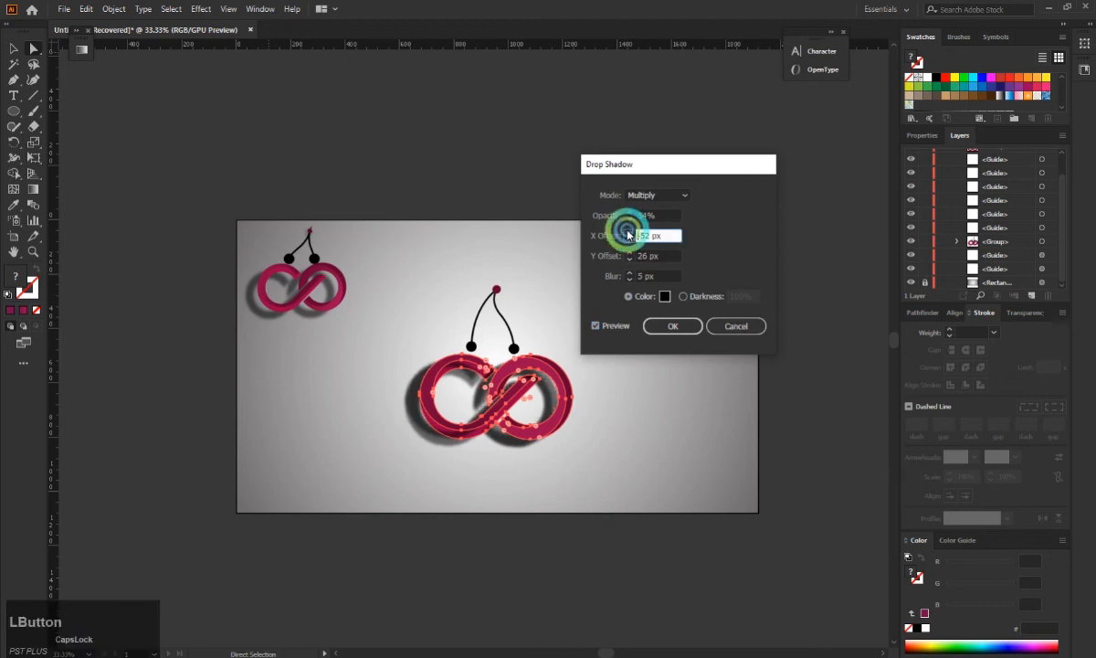
click(630, 231)
click(631, 232)
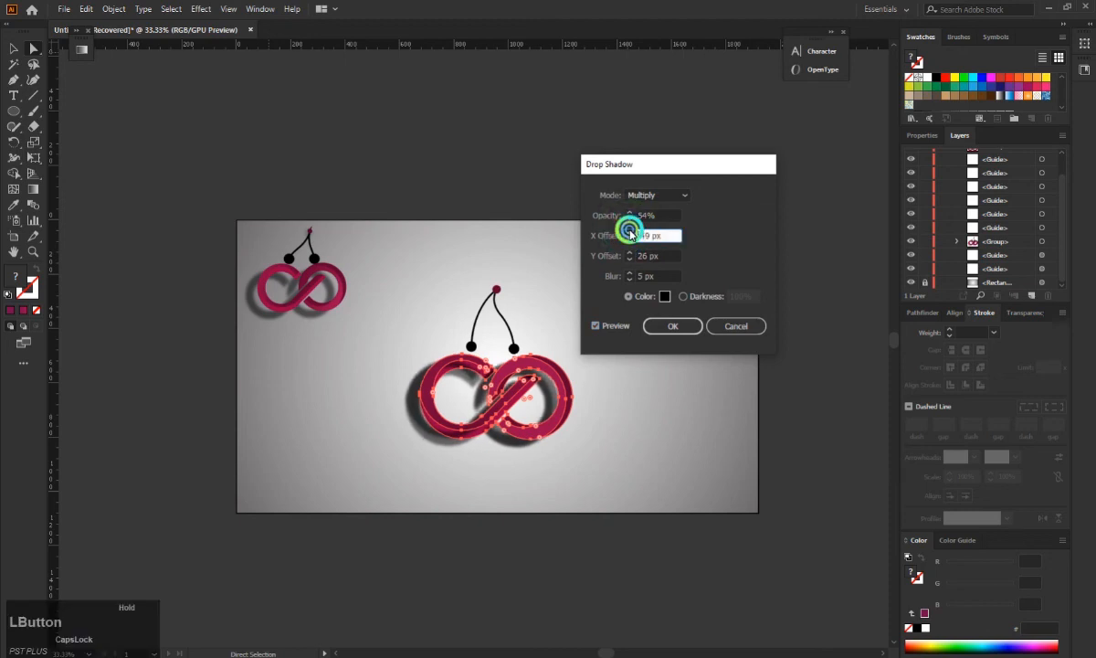
click(630, 232)
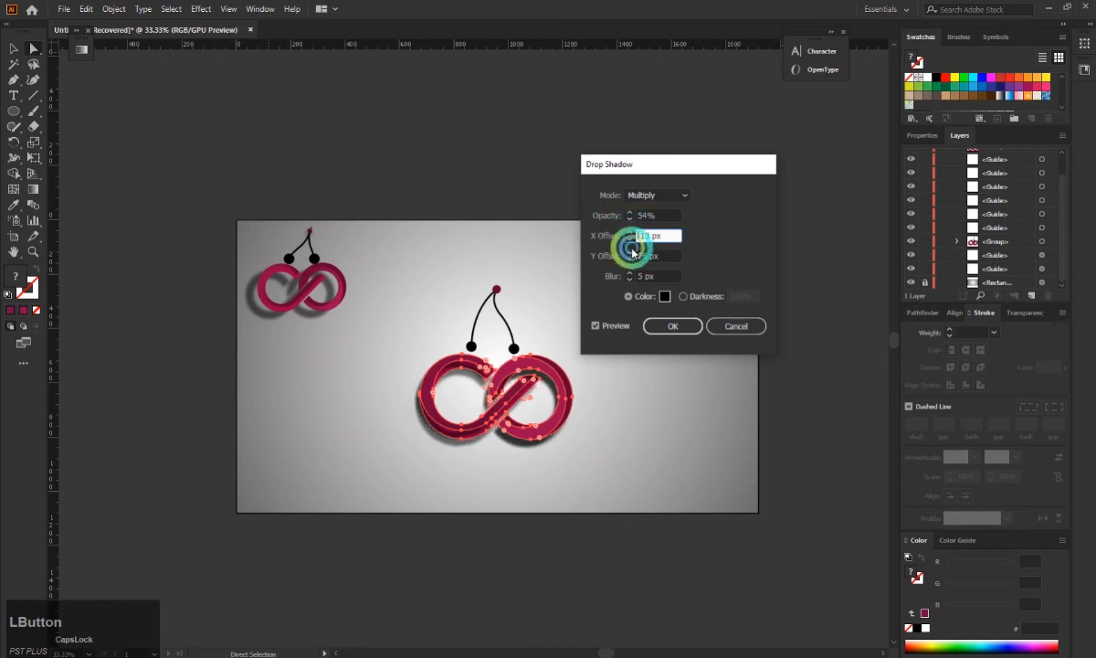
Apply the infinity shape's drop shadow with 64% opacity, X offset -37 px, Y offset 25 px and 19 px blur.
click(630, 273)
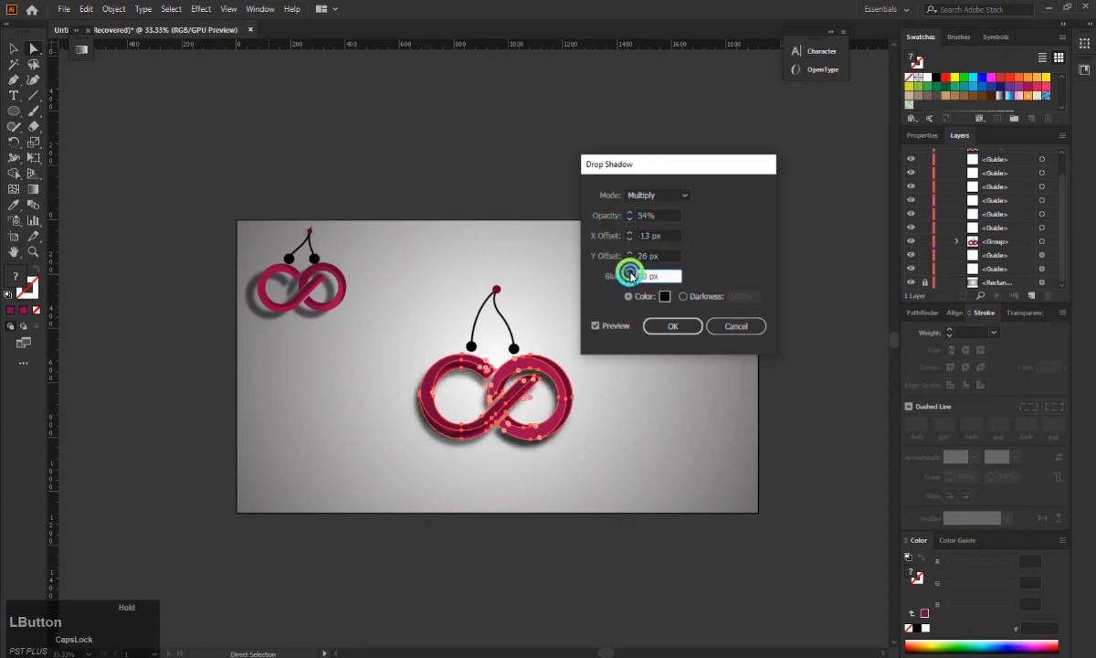
drag(631, 274, 631, 275)
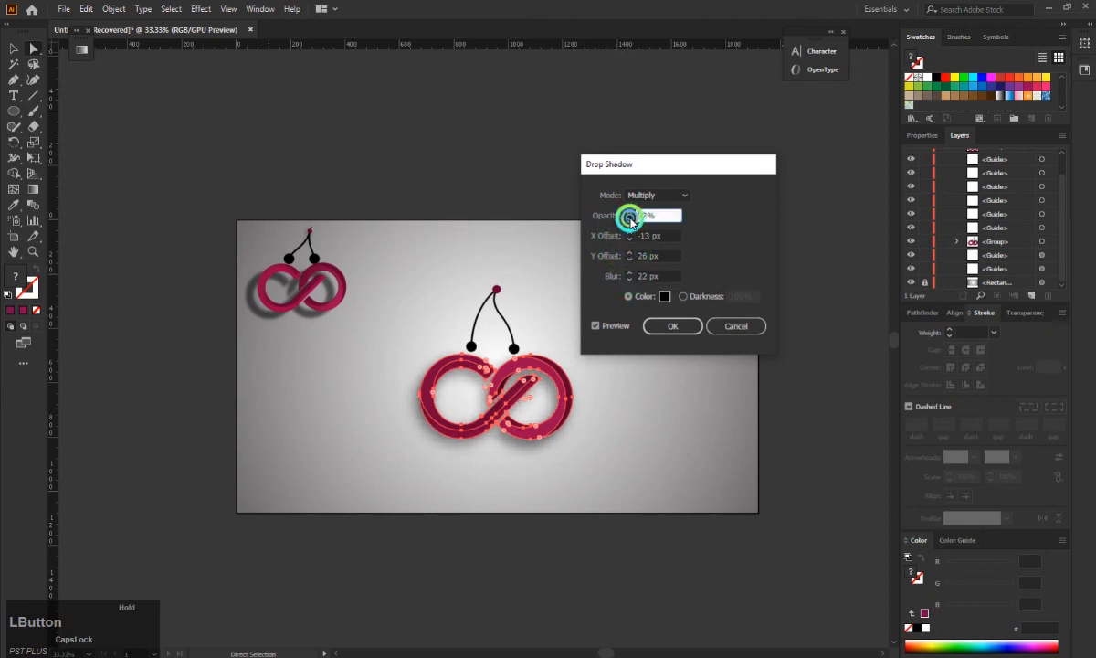
drag(630, 219, 633, 214)
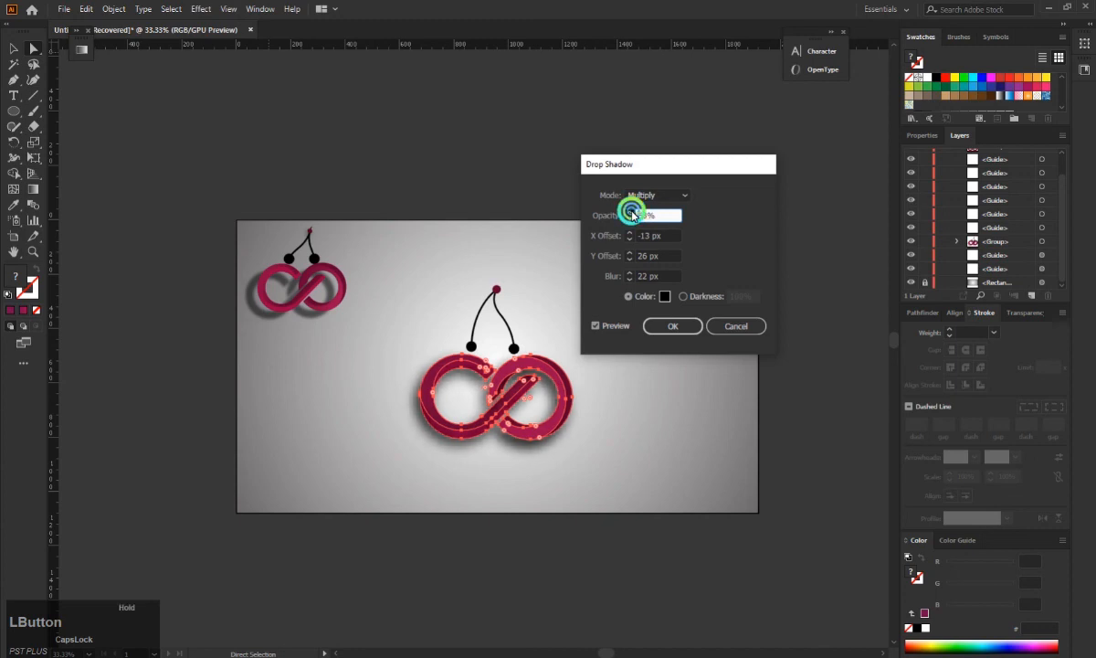
drag(628, 235, 632, 279)
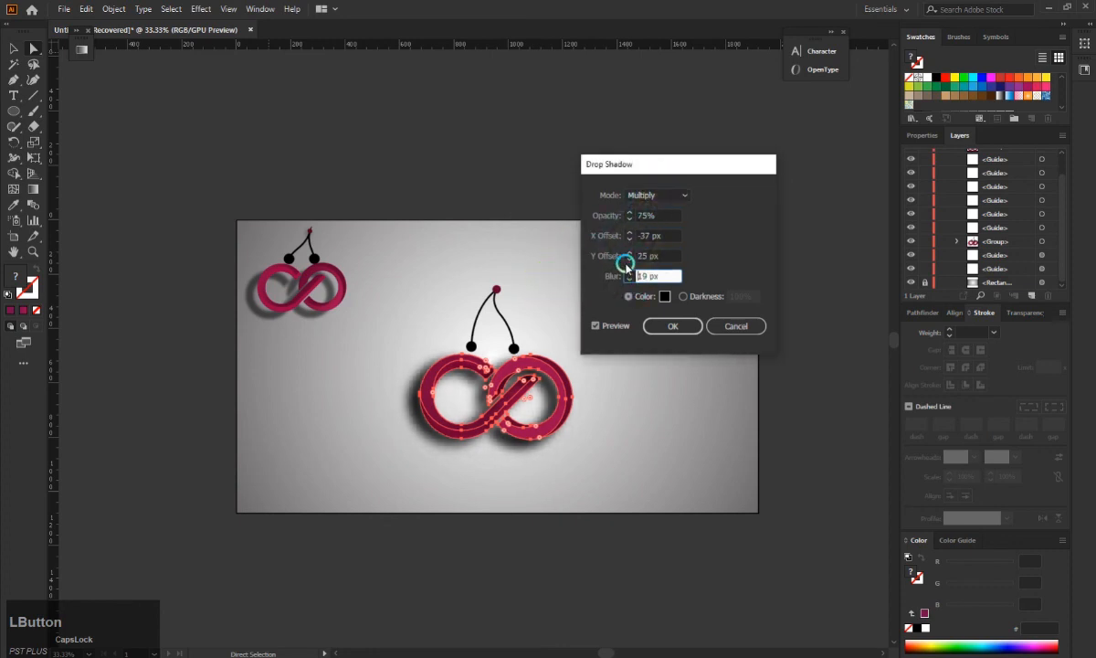
click(631, 218)
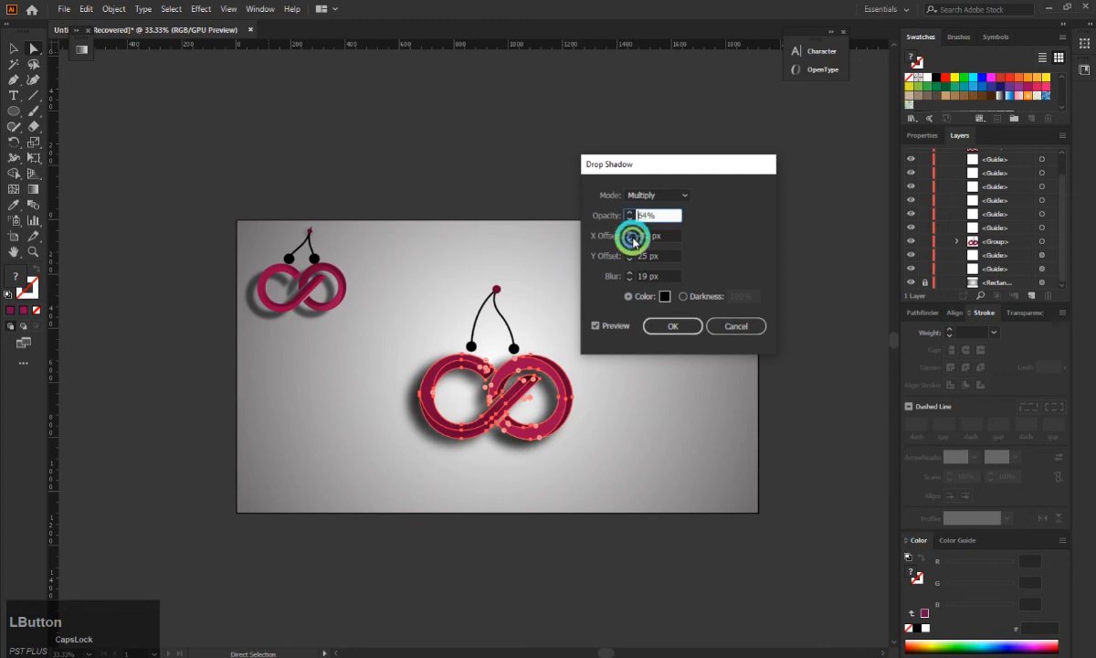
click(665, 327)
Select the two strings and the small circle where they meet above the large infinity shape.
click(606, 295)
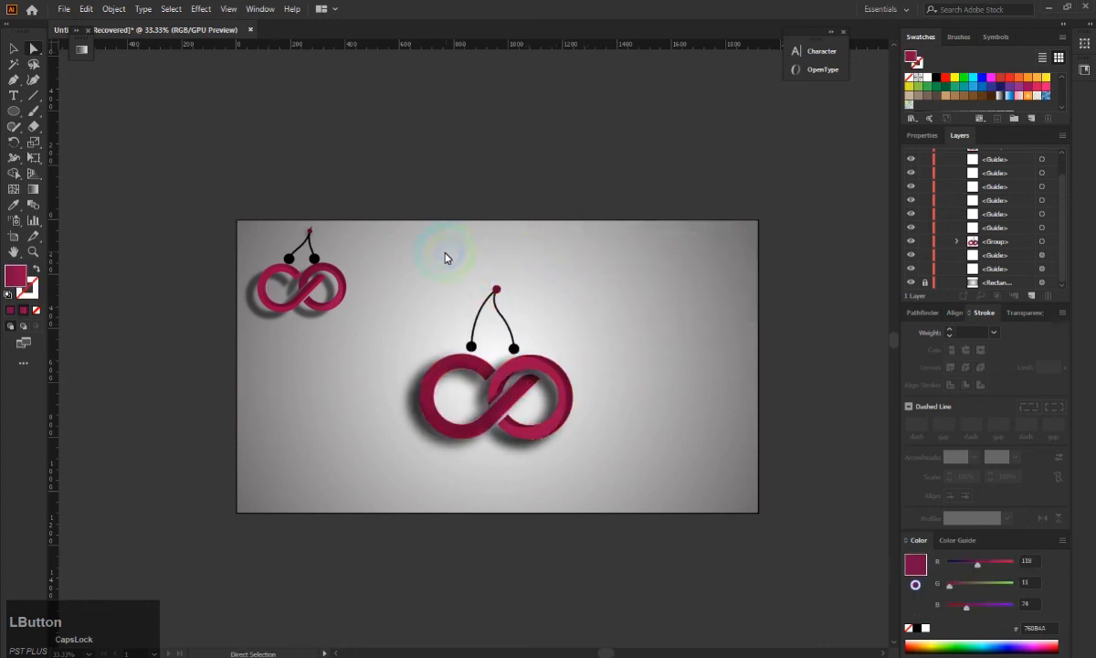
drag(434, 278, 533, 299)
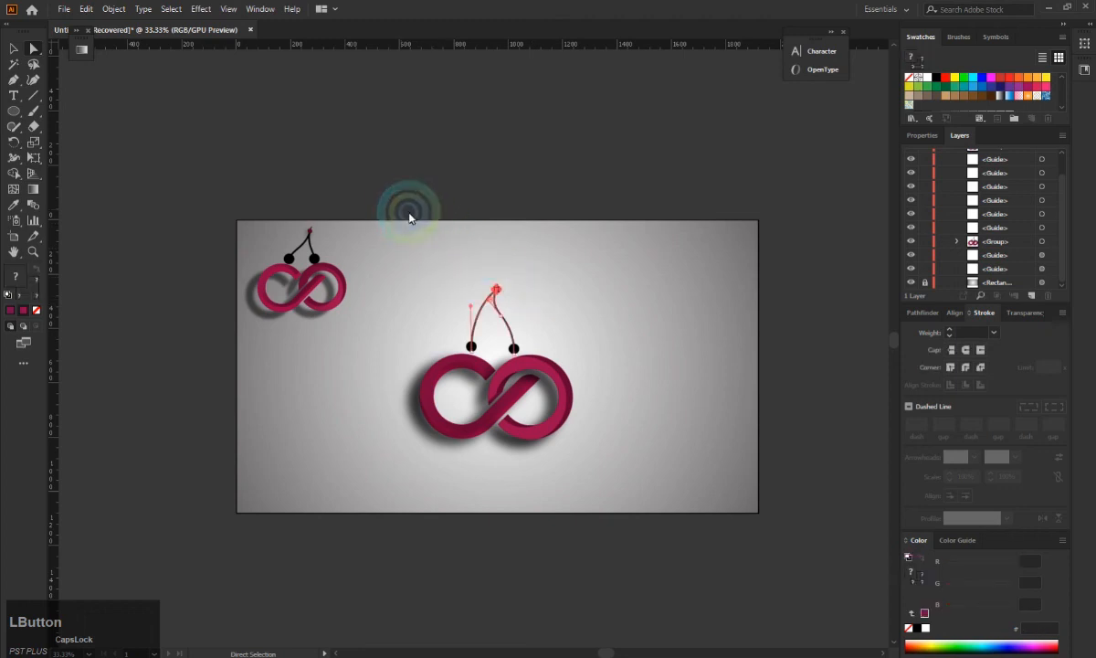